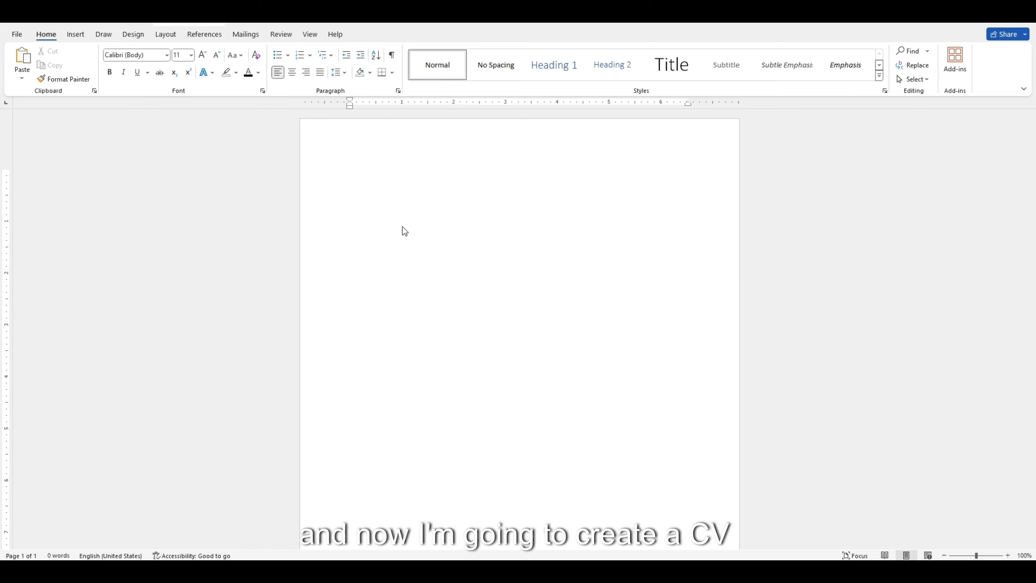
# Draw a rectangle from the page's top-left corner, sized 1.95" wide by 11.01" tall.
pyautogui.click(385, 188)
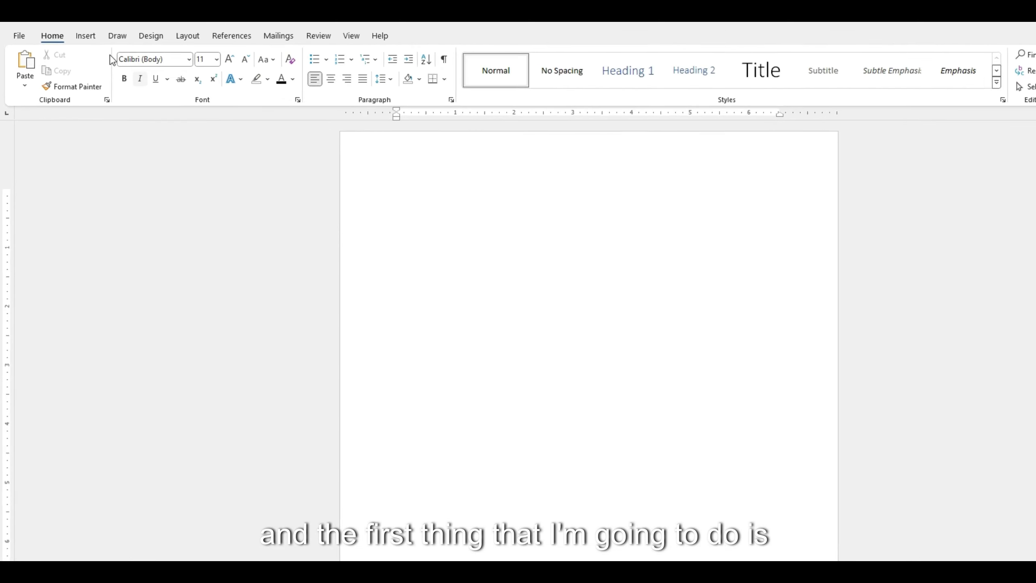
pyautogui.click(86, 35)
pyautogui.click(184, 83)
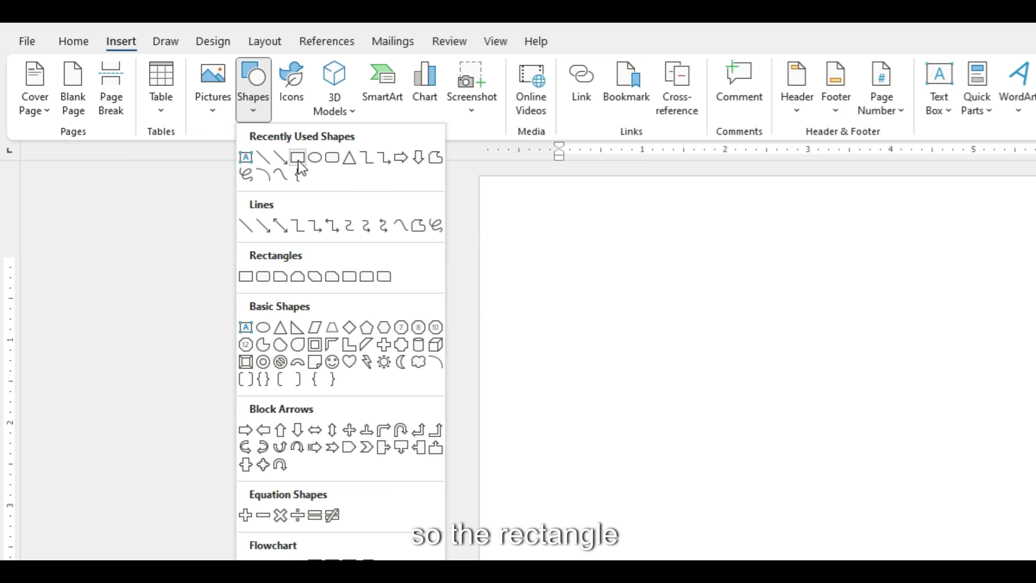
pyautogui.click(298, 158)
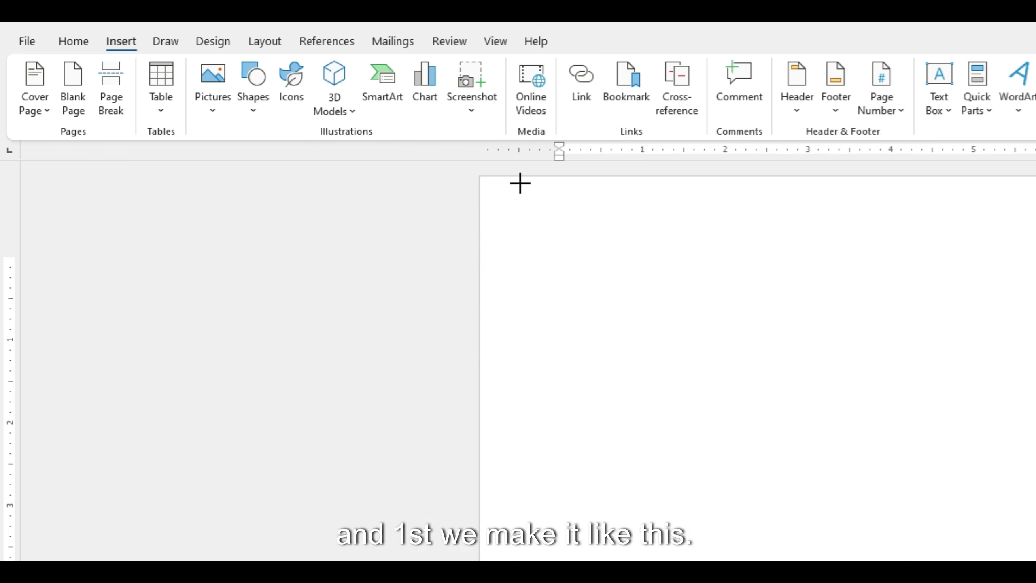
pyautogui.moveTo(520, 180)
pyautogui.mouseDown()
pyautogui.moveTo(735, 582)
pyautogui.moveTo(755, 582)
pyautogui.mouseUp()
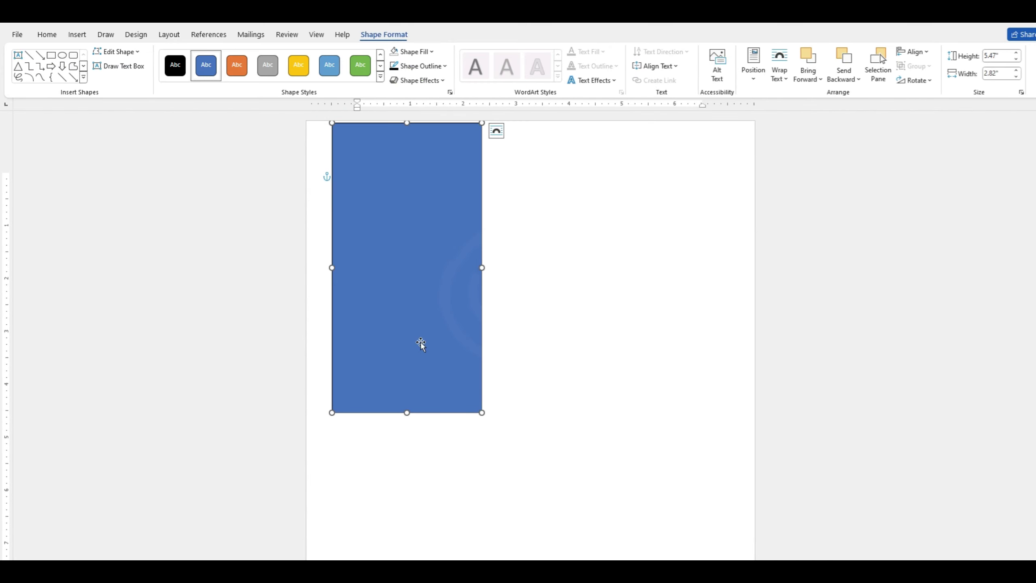
pyautogui.moveTo(419, 343); pyautogui.dragTo(418, 339)
pyautogui.moveTo(481, 264); pyautogui.dragTo(433, 265)
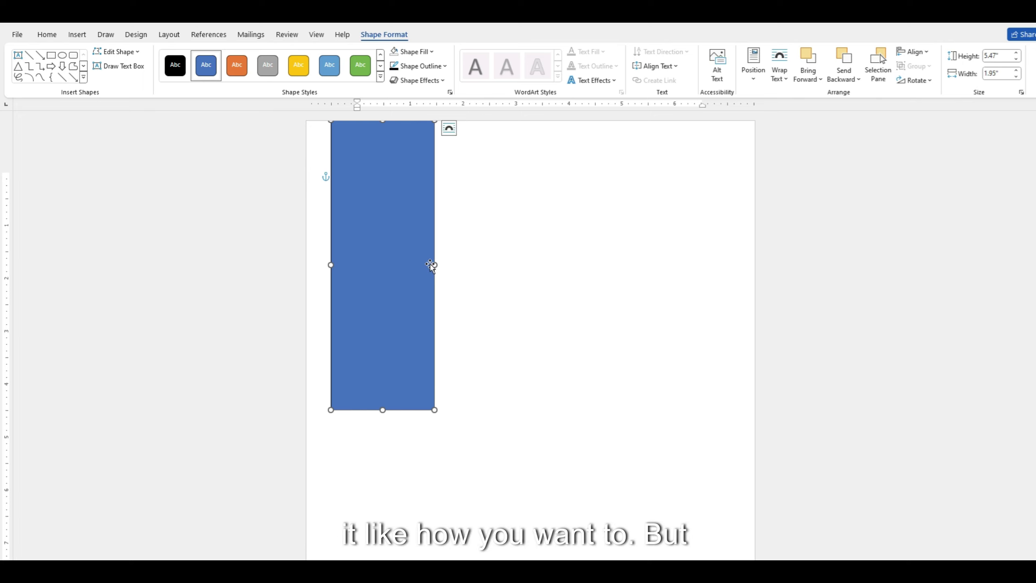
pyautogui.scroll(-2, 381, 357)
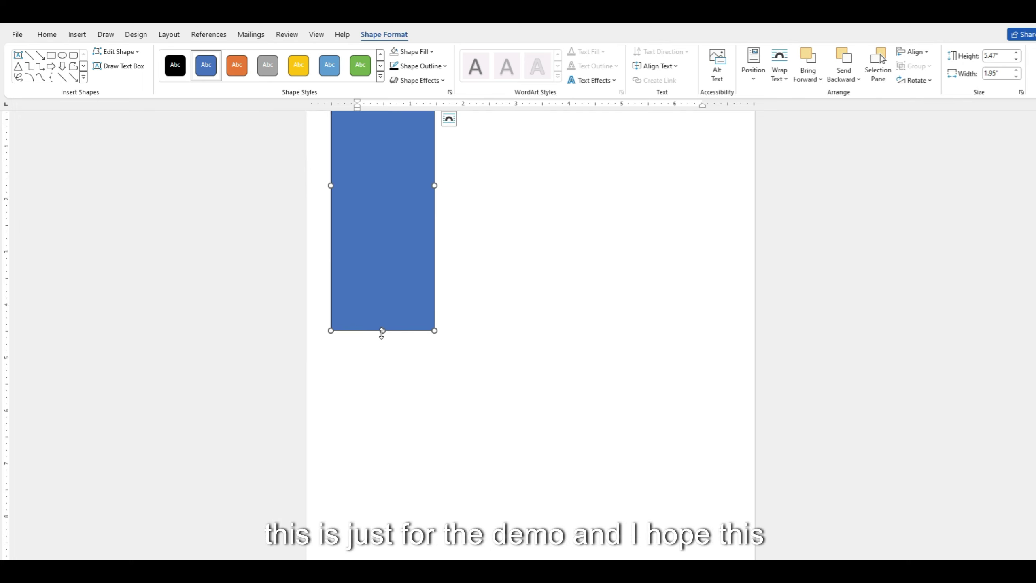
pyautogui.moveTo(381, 330); pyautogui.dragTo(381, 555)
pyautogui.scroll(4, 479, 271)
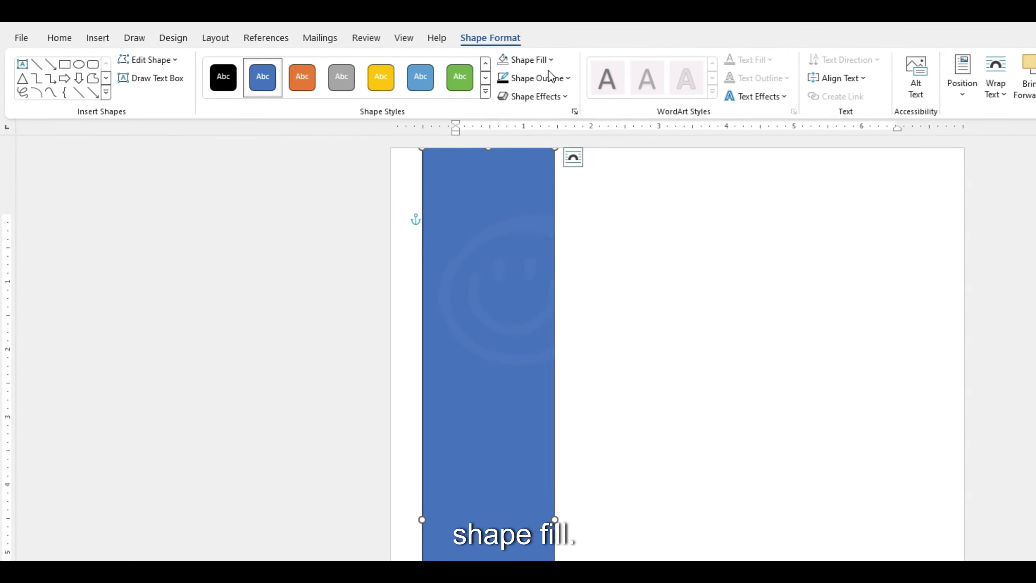
# Fill the sidebar rectangle light grey and remove its outline.
pyautogui.click(667, 74)
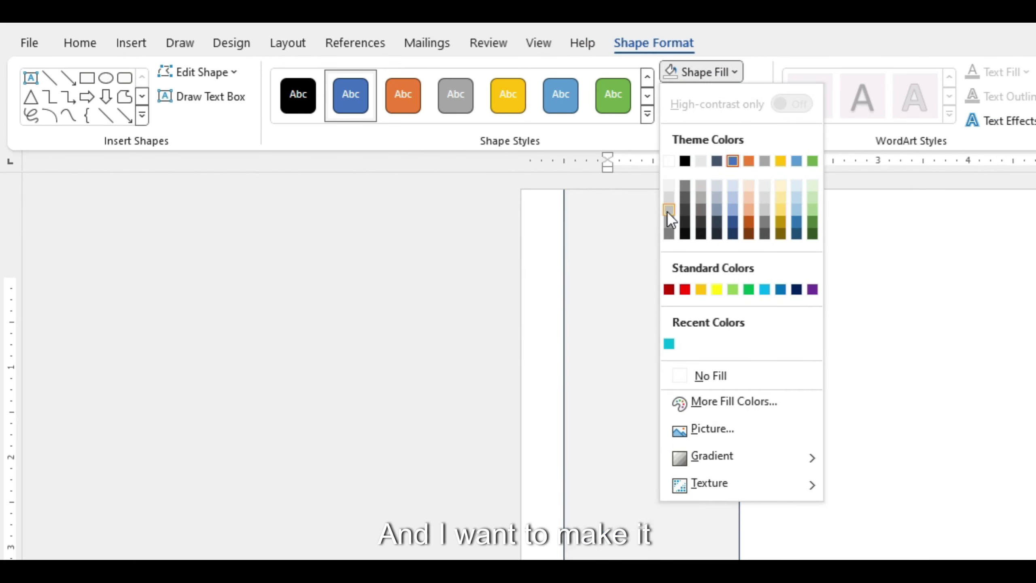
pyautogui.click(669, 199)
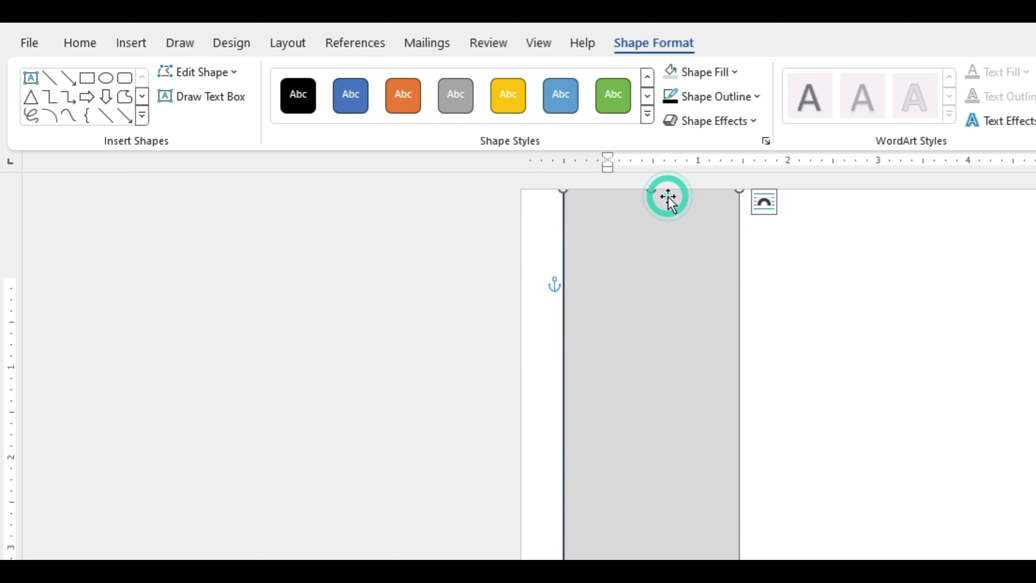
pyautogui.click(757, 98)
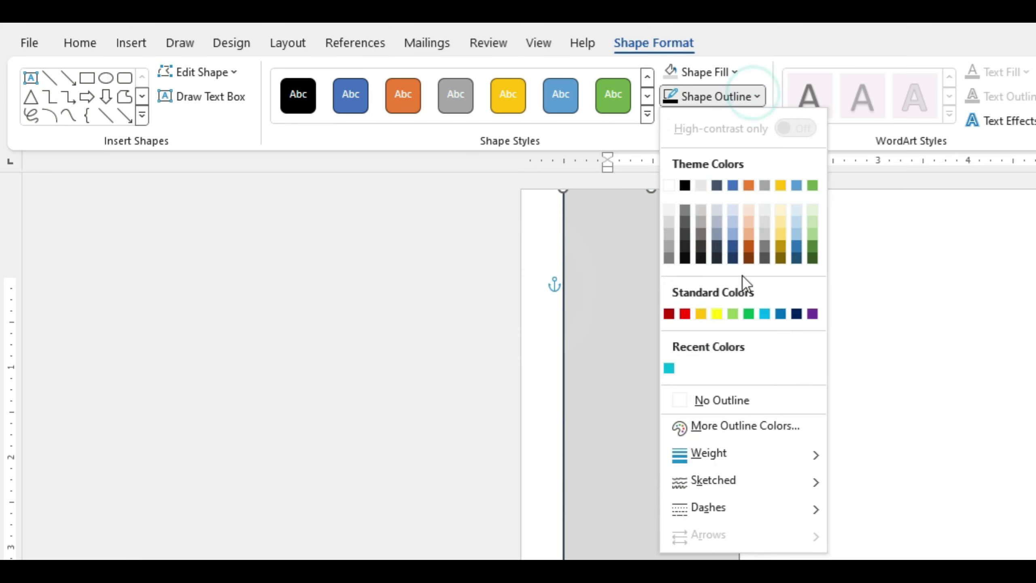
pyautogui.click(722, 401)
pyautogui.click(830, 451)
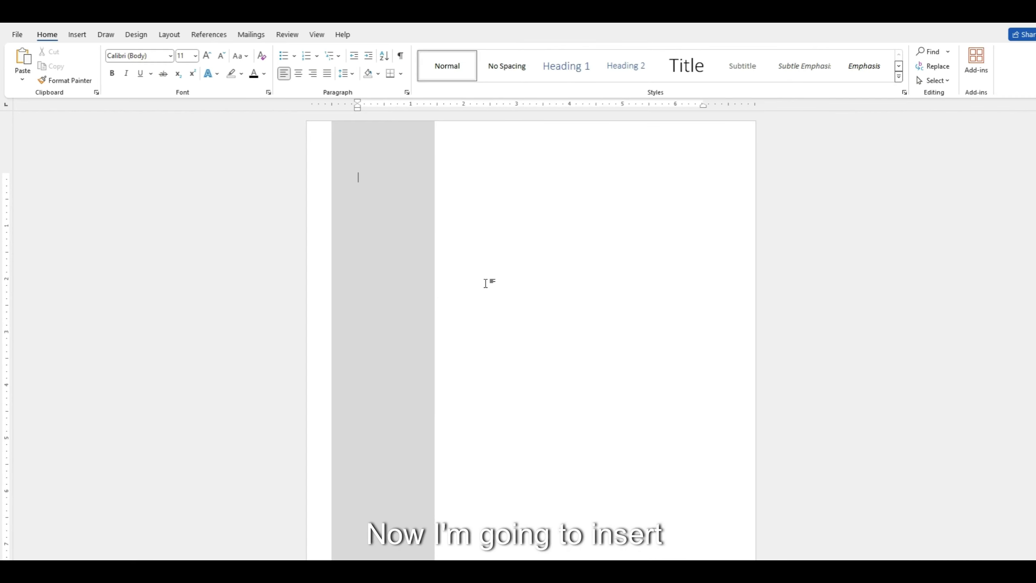
# Draw a wide rectangle across the page top, stretched to both page edges.
pyautogui.click(77, 34)
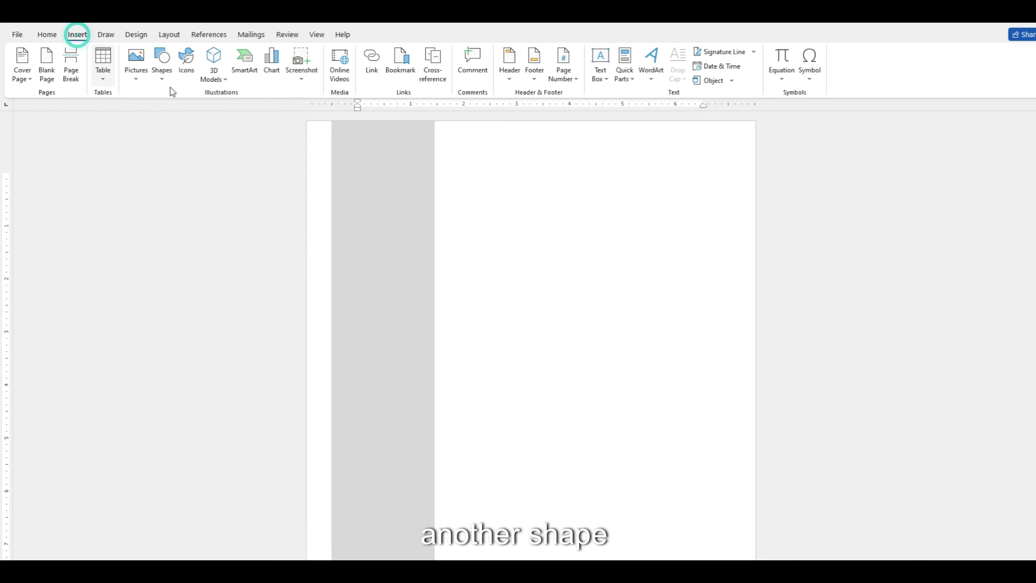
pyautogui.click(165, 77)
pyautogui.click(190, 107)
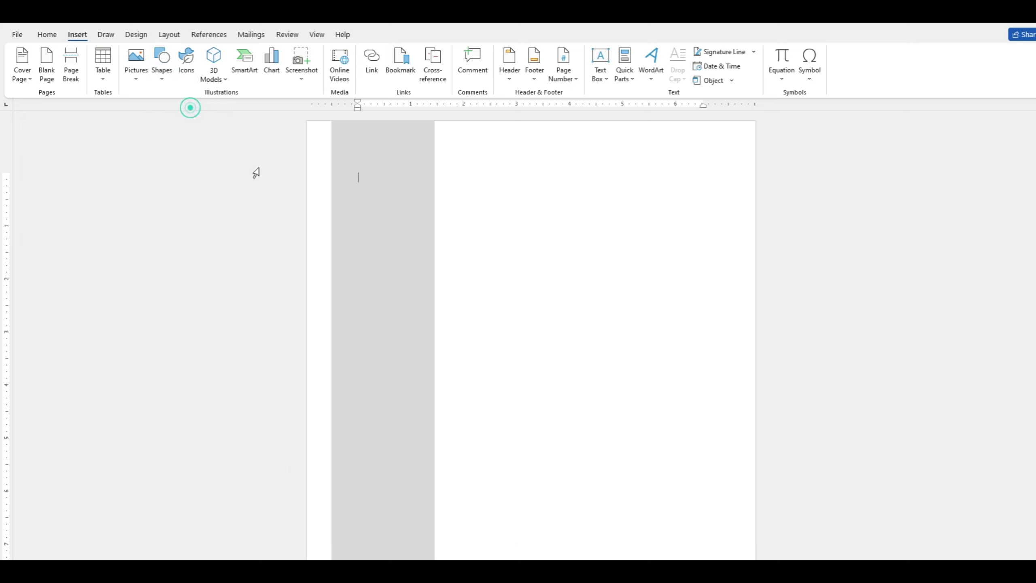
pyautogui.moveTo(315, 153)
pyautogui.mouseDown()
pyautogui.moveTo(553, 243)
pyautogui.moveTo(759, 247)
pyautogui.mouseUp()
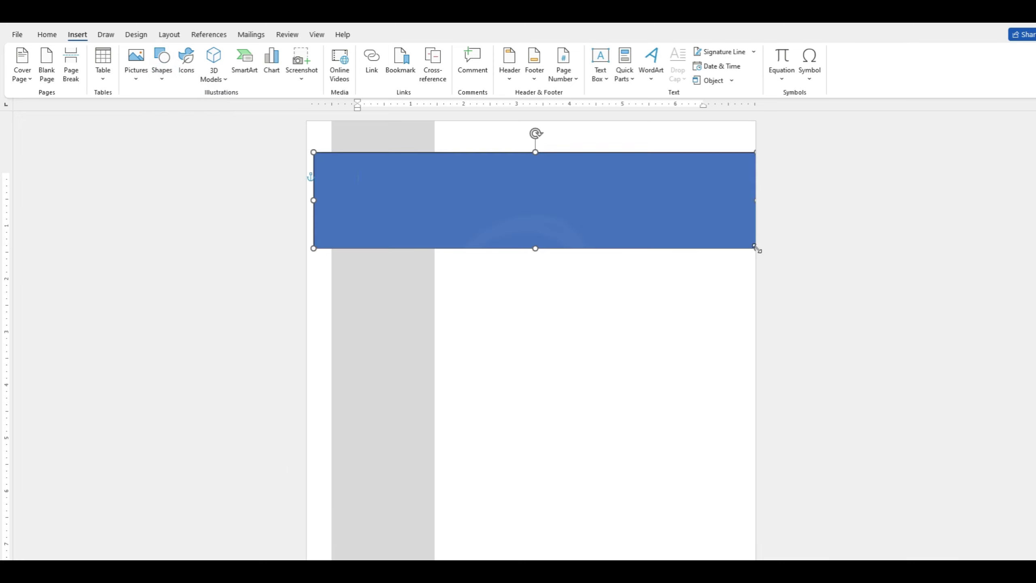
pyautogui.moveTo(602, 213); pyautogui.dragTo(582, 213)
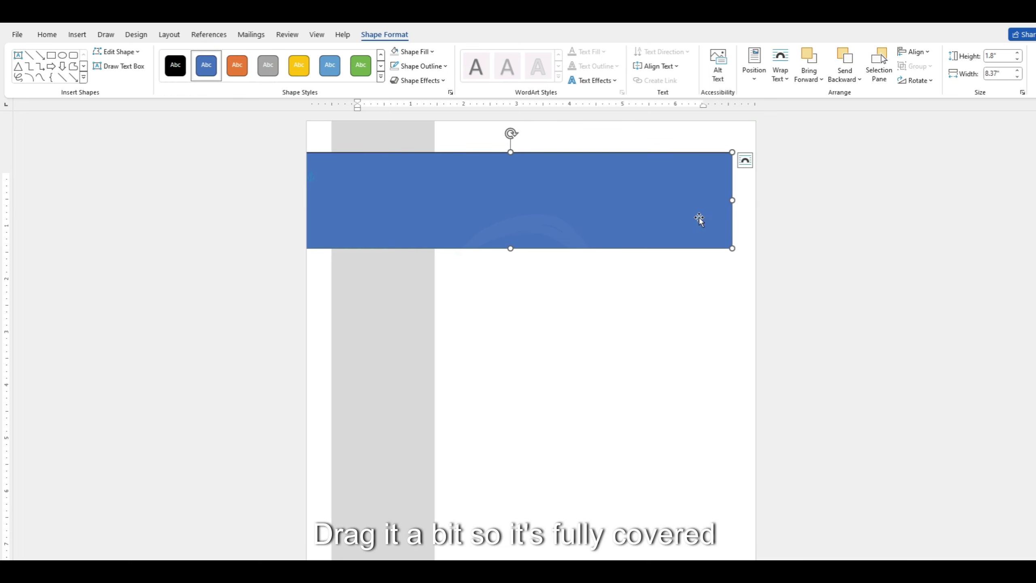
pyautogui.moveTo(733, 202); pyautogui.dragTo(756, 202)
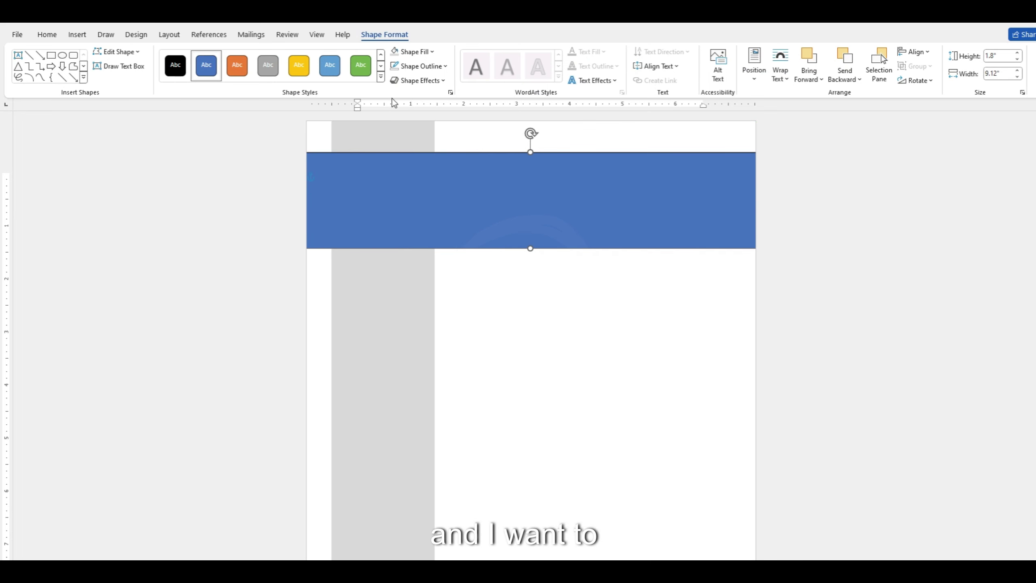
# Give the top band no outline and a black fill.
pyautogui.click(436, 73)
pyautogui.click(437, 245)
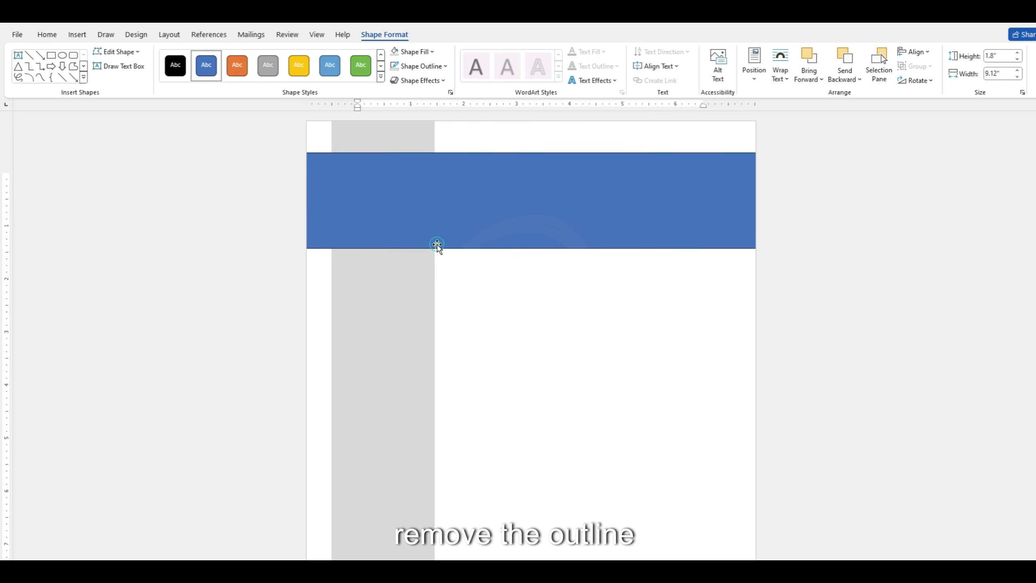
pyautogui.click(432, 52)
pyautogui.click(404, 102)
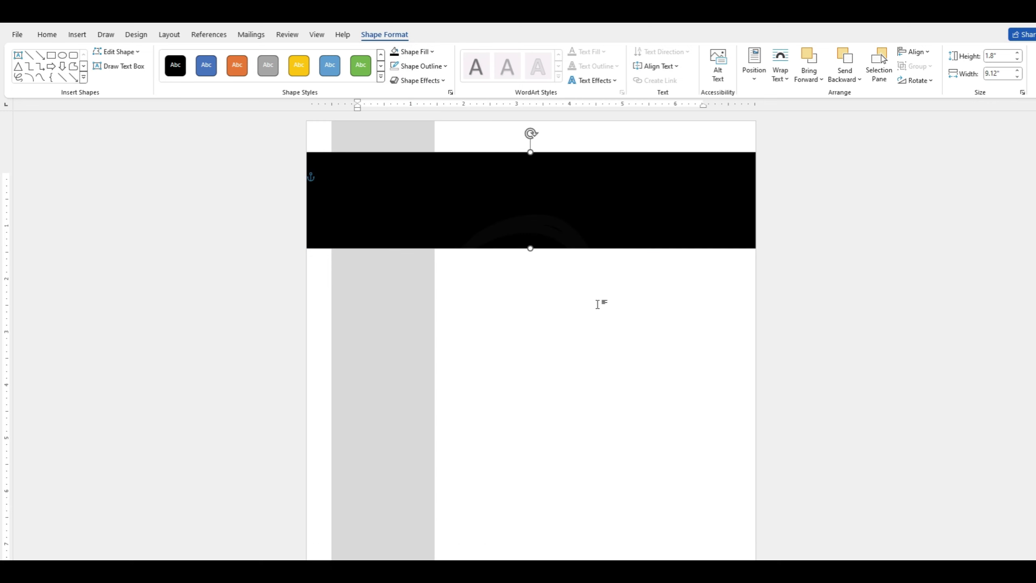
pyautogui.click(600, 282)
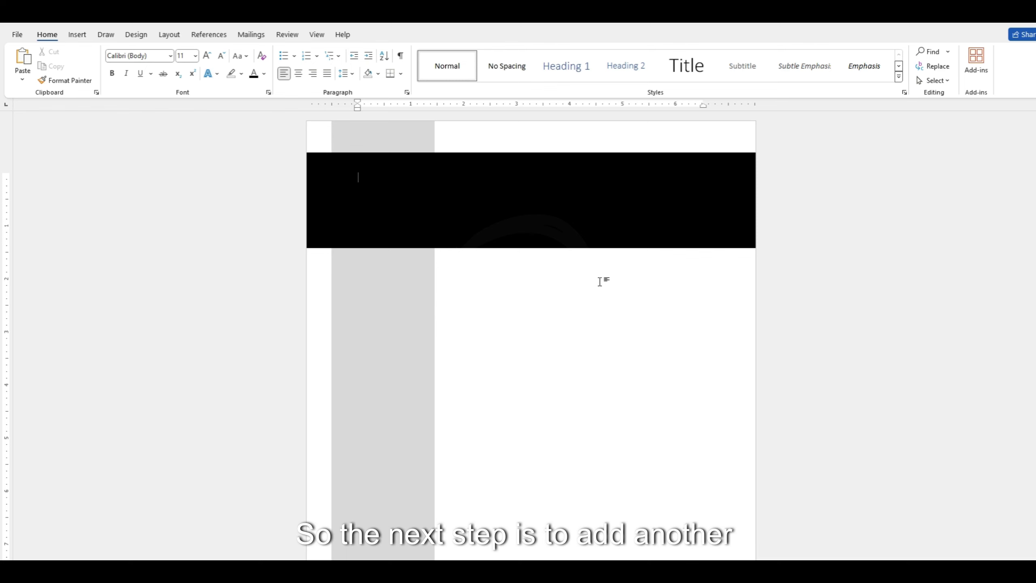
# Draw a small rectangle at the page top and send it behind the other shapes.
pyautogui.moveTo(331, 122); pyautogui.dragTo(433, 149)
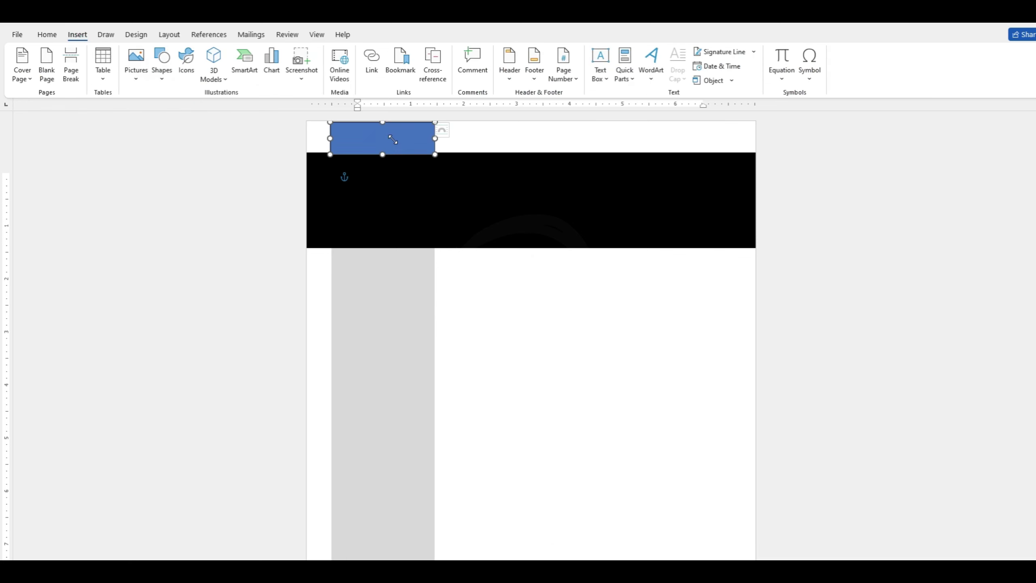
pyautogui.click(433, 149)
pyautogui.click(616, 352)
pyautogui.click(406, 142)
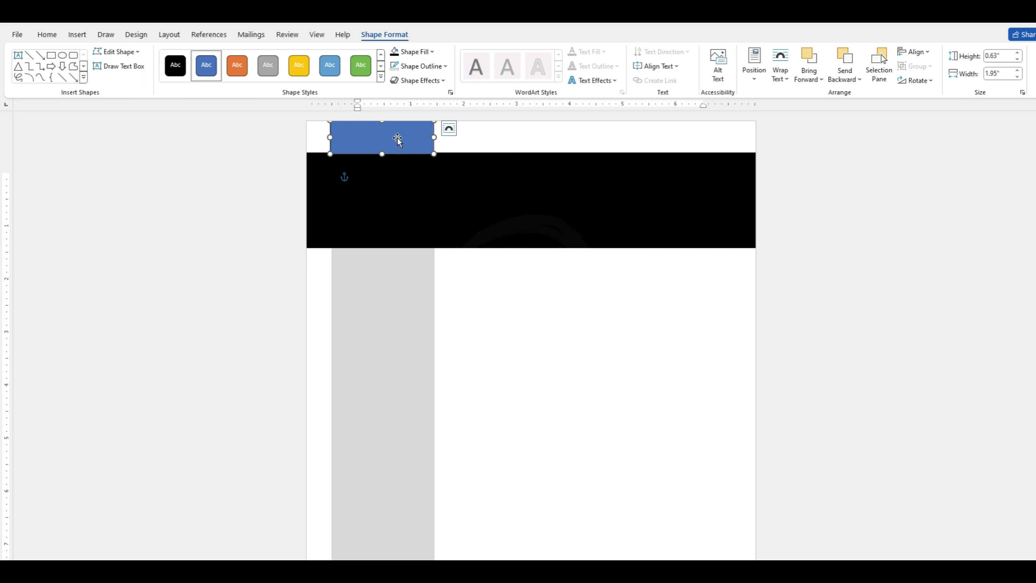
pyautogui.rightClick(397, 137)
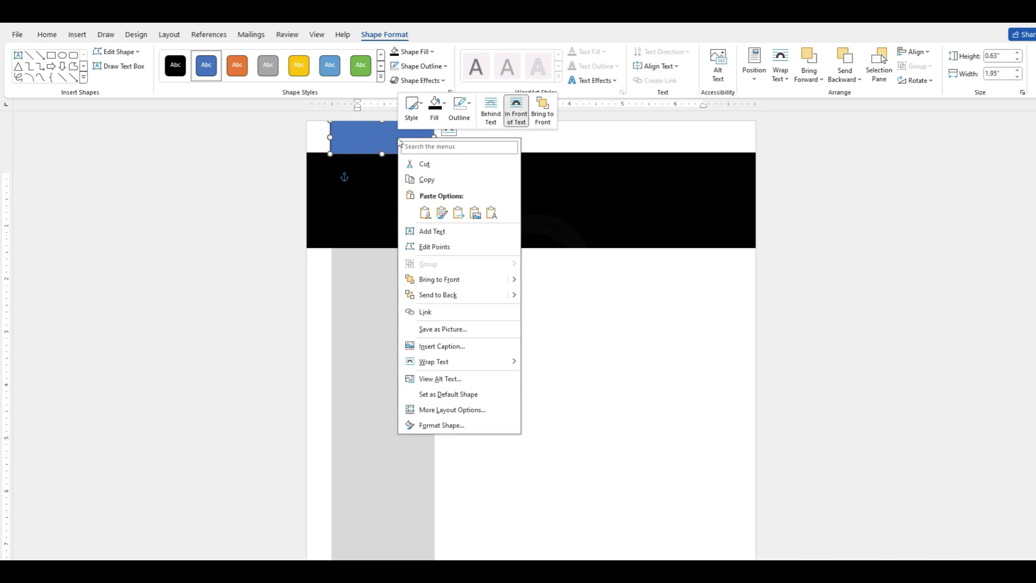
pyautogui.click(454, 300)
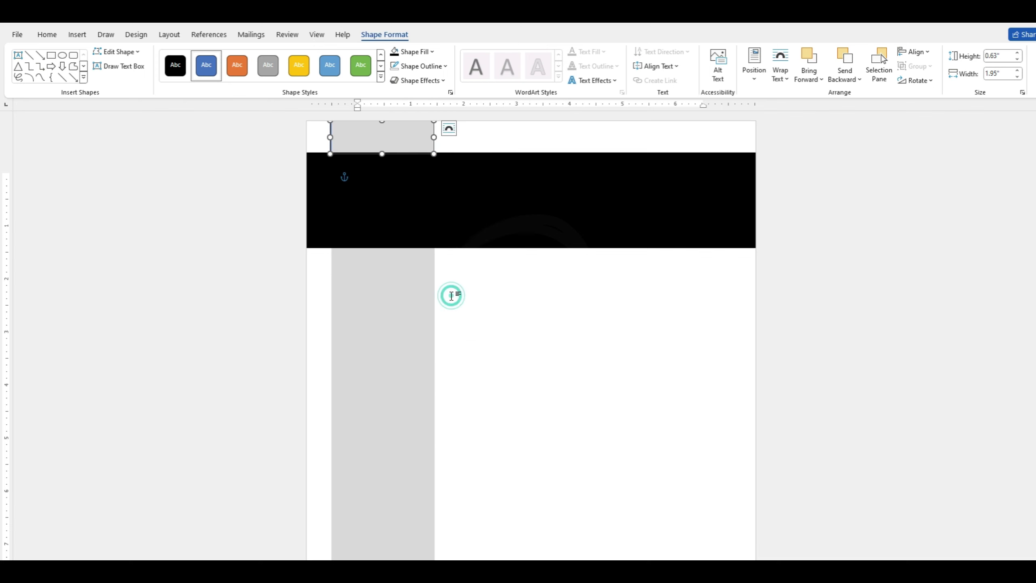
# Send the grey sidebar behind the black band.
pyautogui.rightClick(415, 299)
pyautogui.click(383, 319)
pyautogui.rightClick(384, 319)
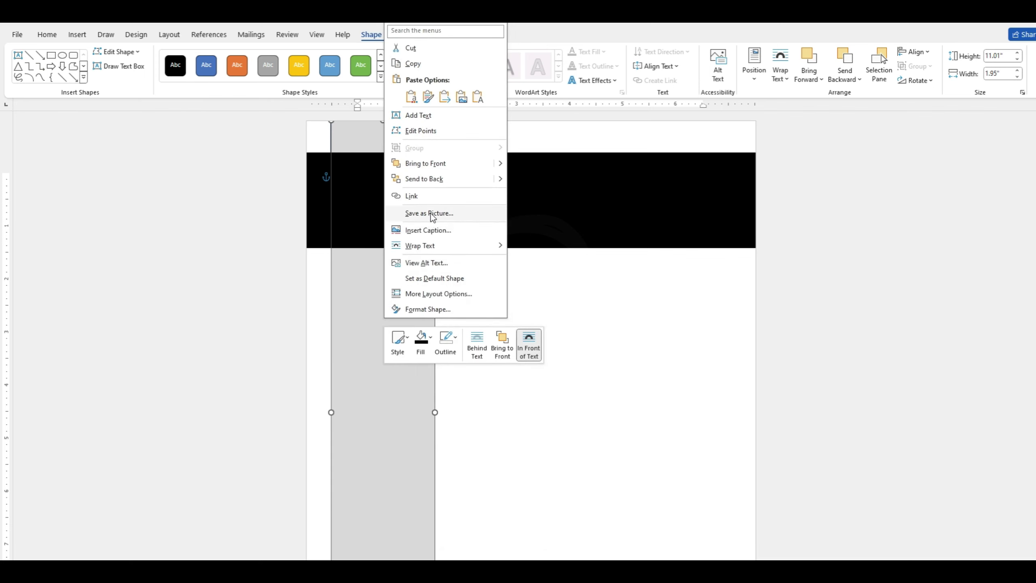
pyautogui.click(435, 180)
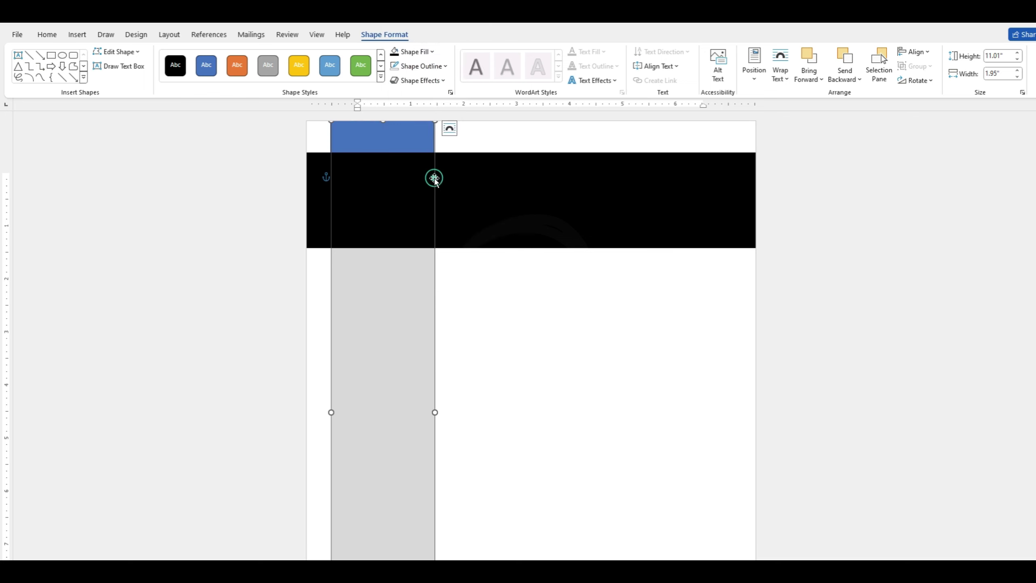
pyautogui.click(483, 290)
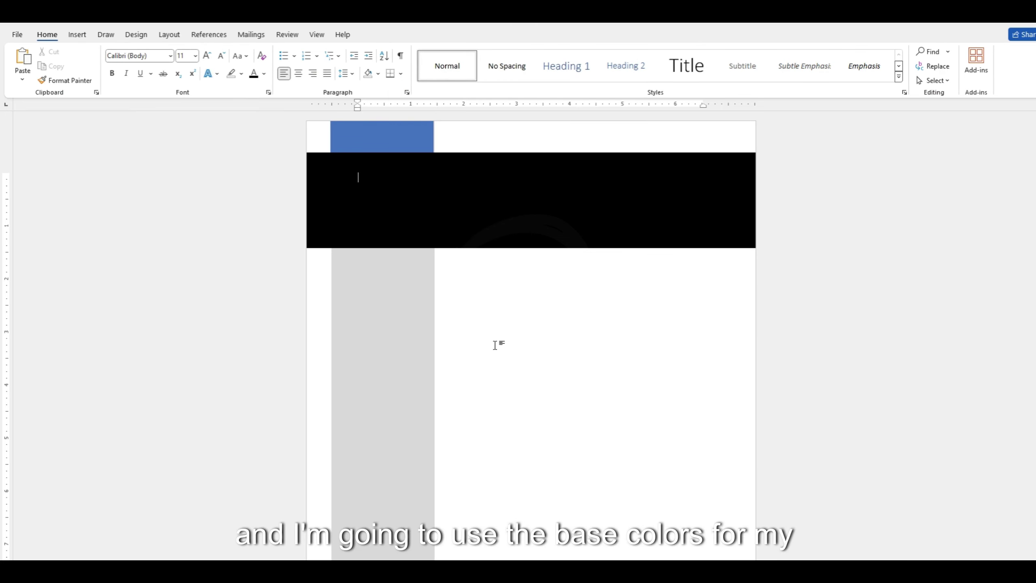
# Fill the small top rectangle with the recent cyan colour.
pyautogui.click(393, 141)
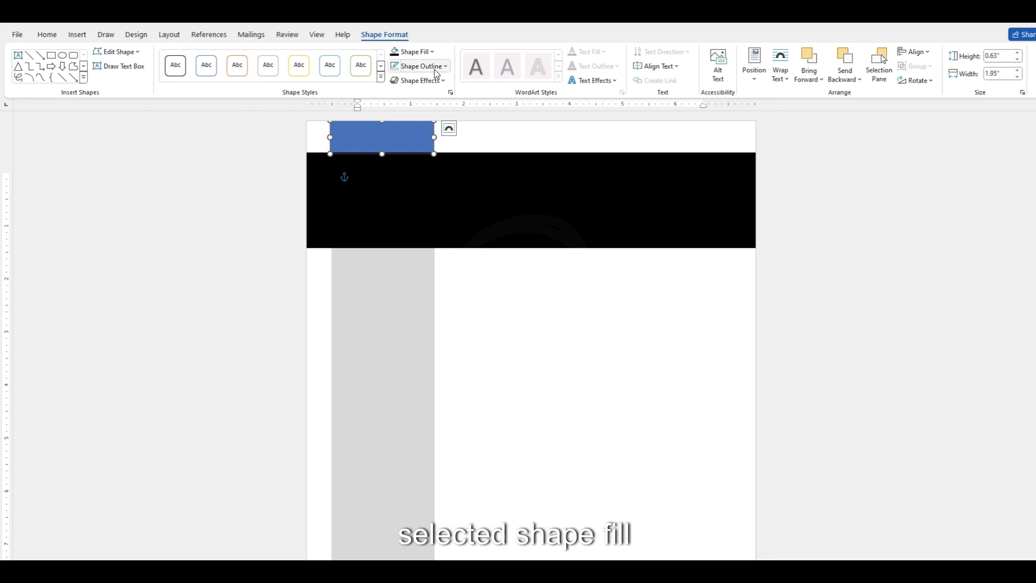
pyautogui.click(422, 55)
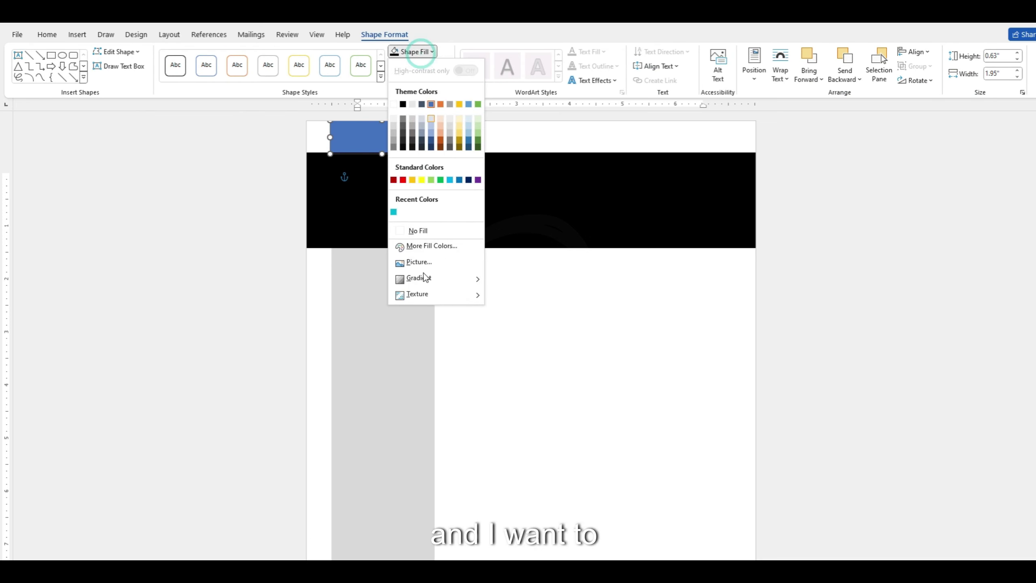
pyautogui.click(391, 211)
pyautogui.click(498, 345)
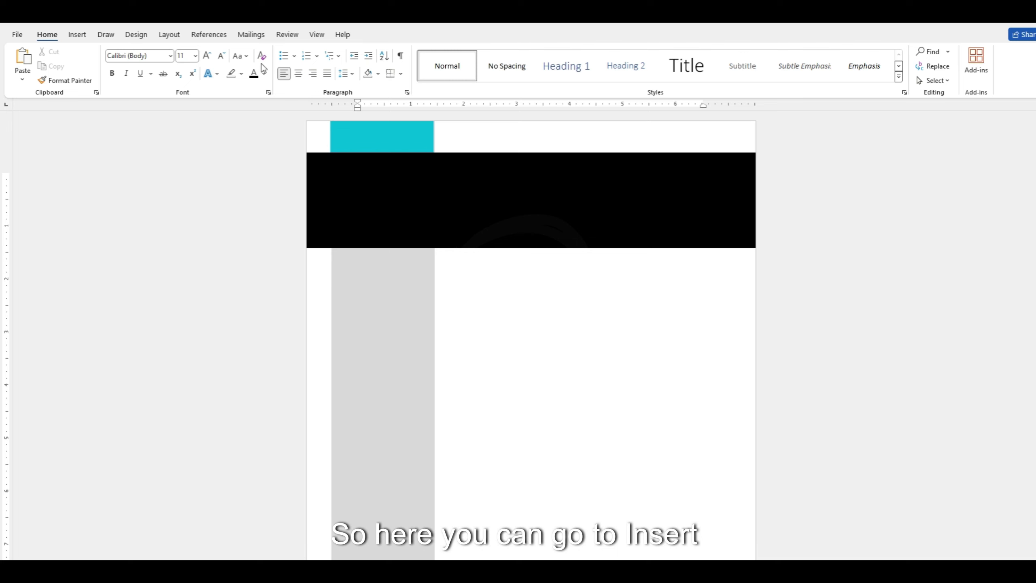
# Draw a text box across the black header band.
pyautogui.click(77, 34)
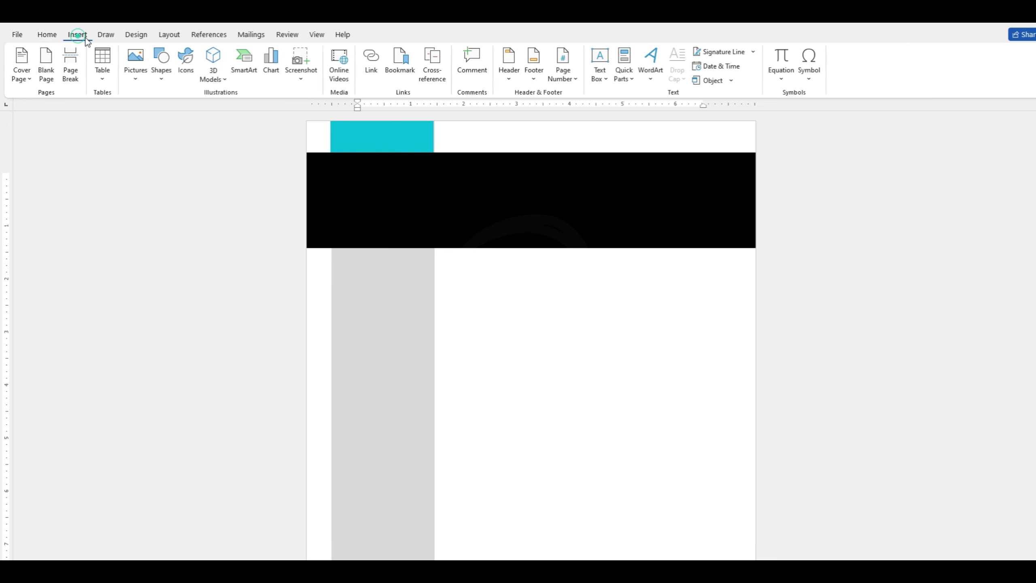
pyautogui.click(165, 85)
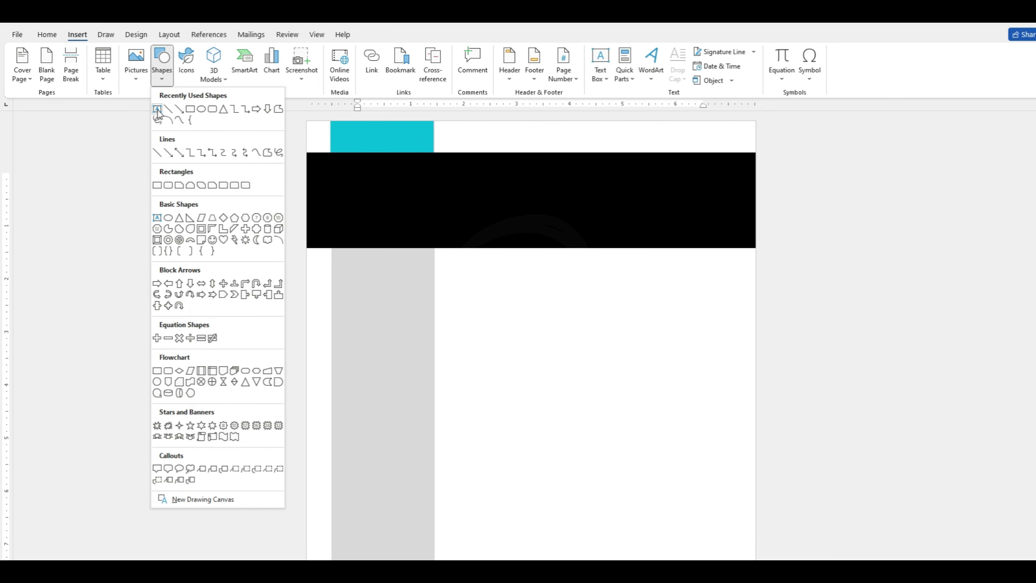
pyautogui.click(157, 109)
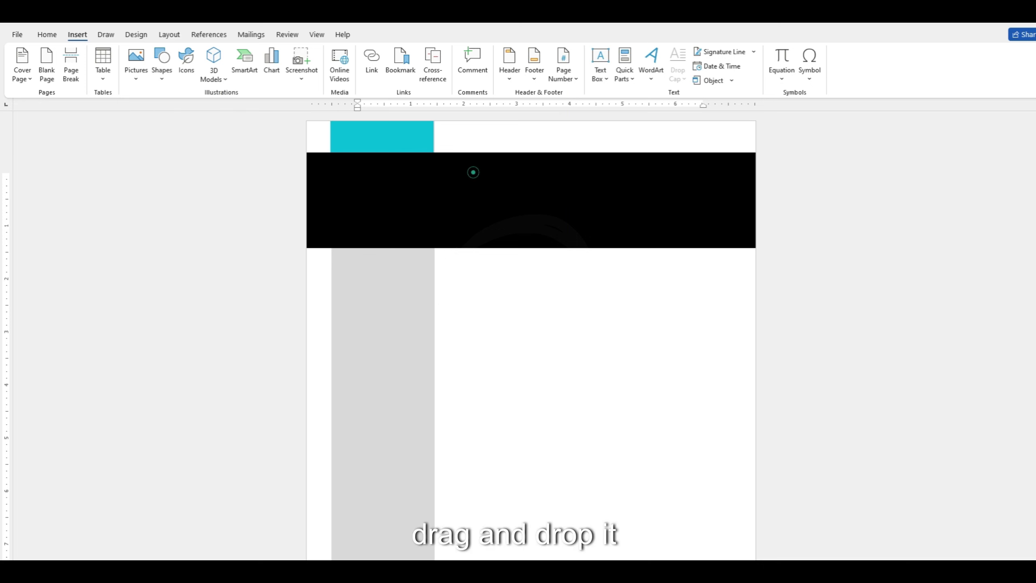
pyautogui.moveTo(474, 172); pyautogui.dragTo(651, 224)
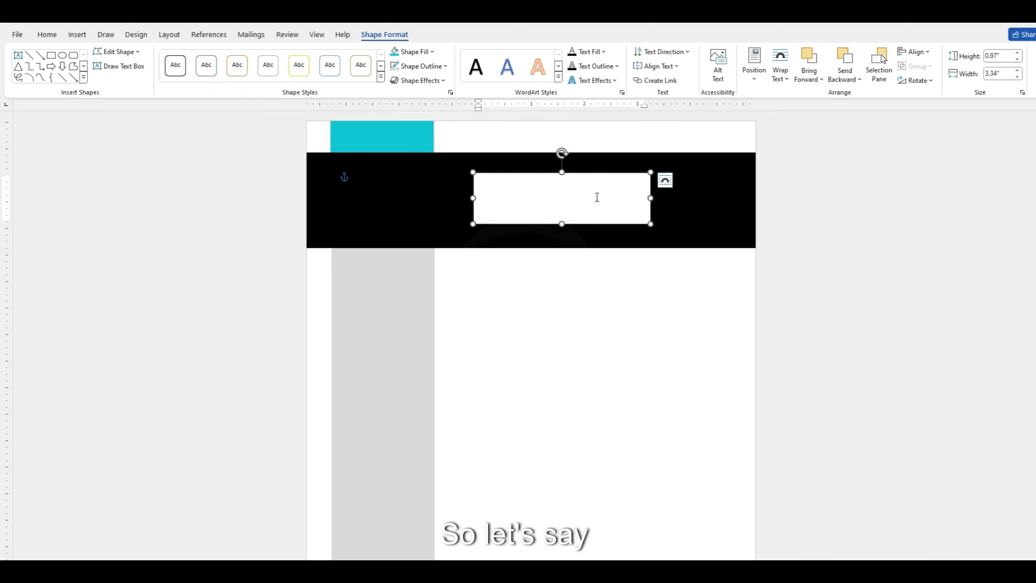
# Type the first name and surname, then 'Web designer' on a third line.
pyautogui.write('Jac')
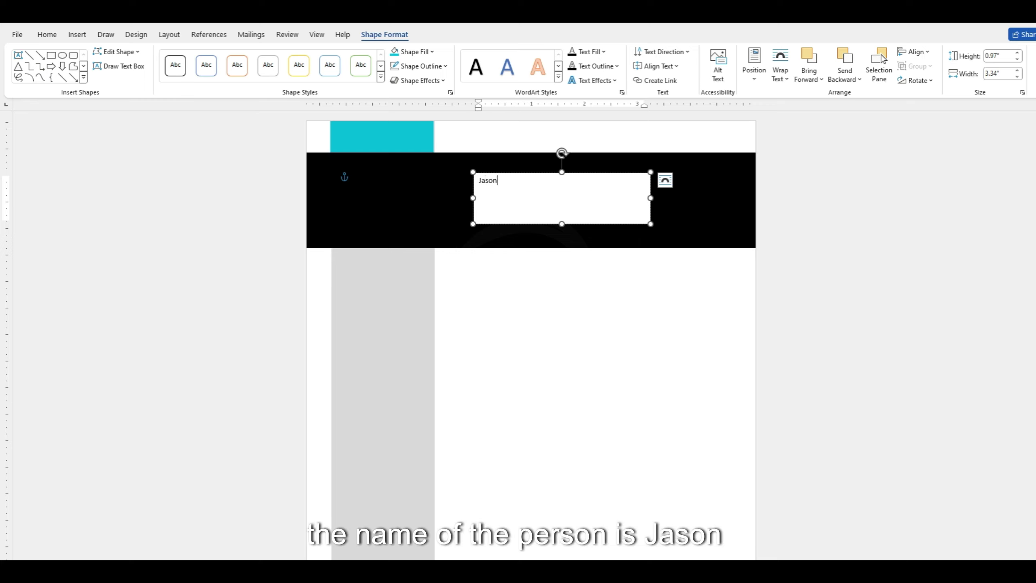
pyautogui.write('McDogie')
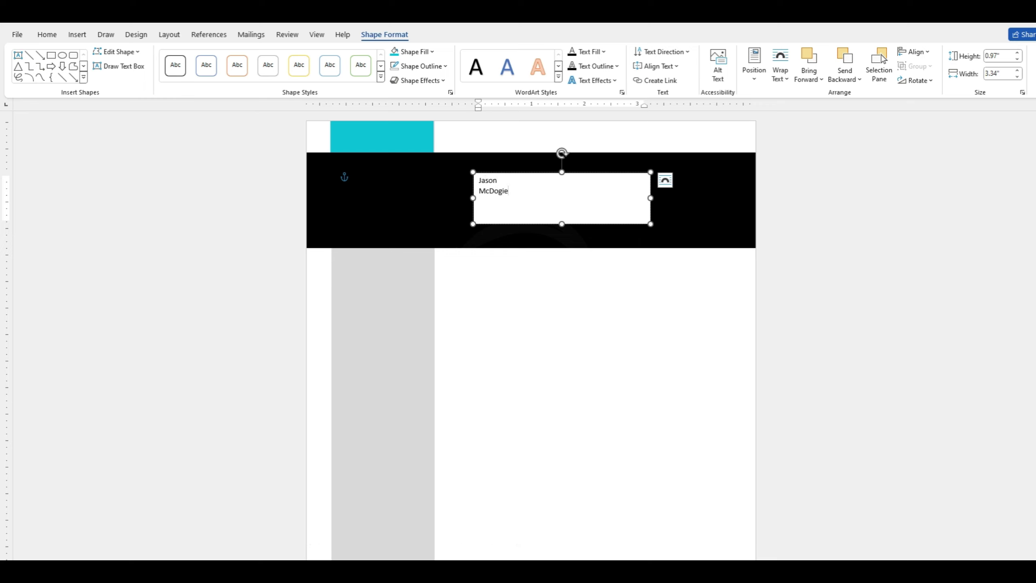
pyautogui.press('Left')
pyautogui.press('Left')
pyautogui.write('s')
pyautogui.press('Up')
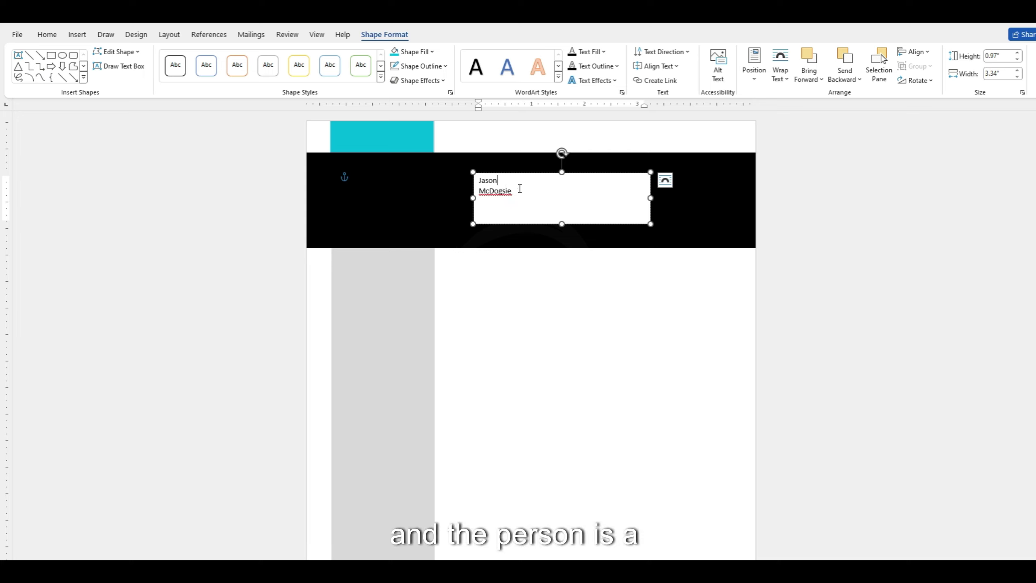
pyautogui.press('Return')
pyautogui.write('We')
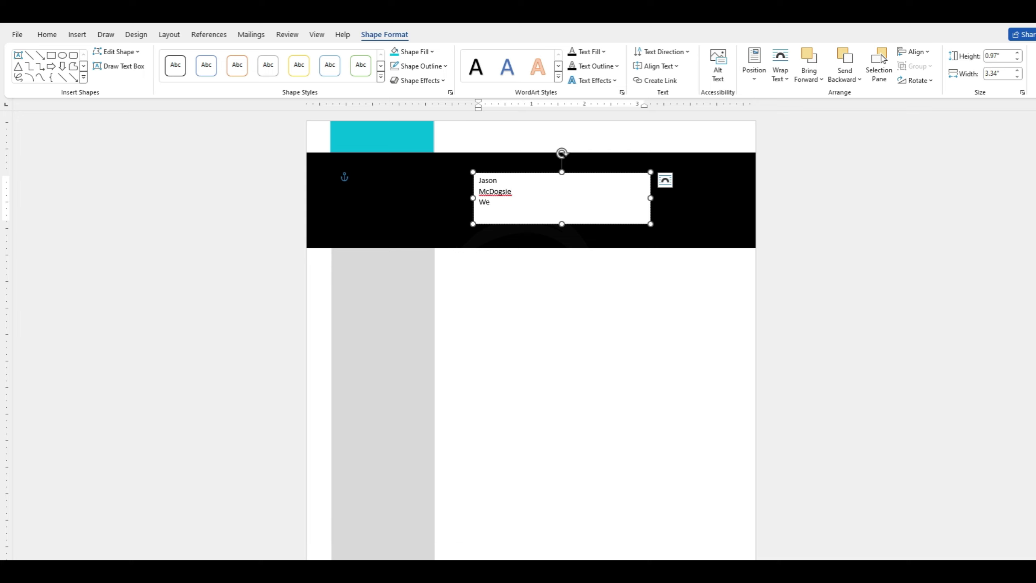
pyautogui.write('b  designer')
pyautogui.click(358, 177)
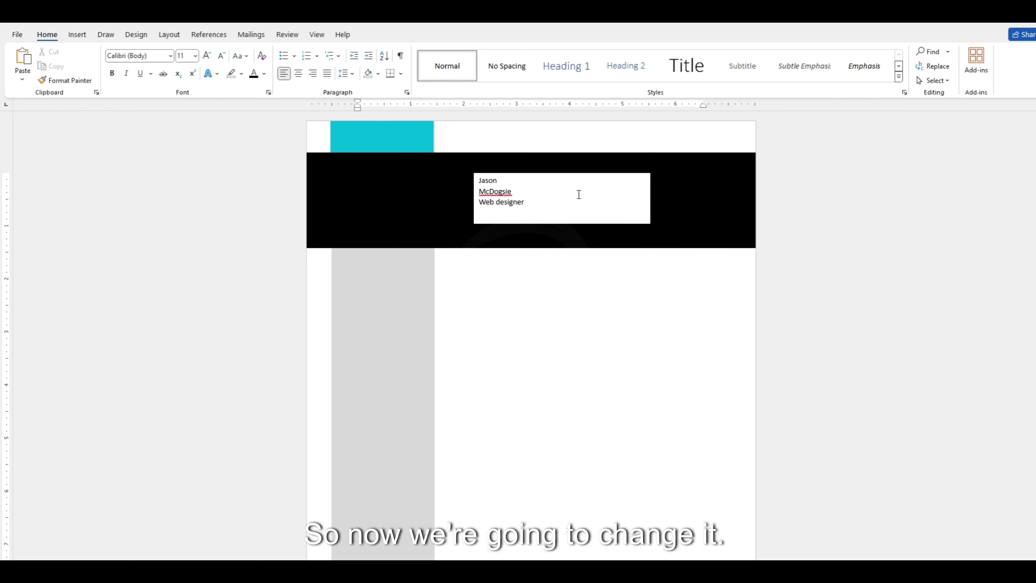
# Set the first-name line in the header text box to 36 pt.
pyautogui.click(551, 201)
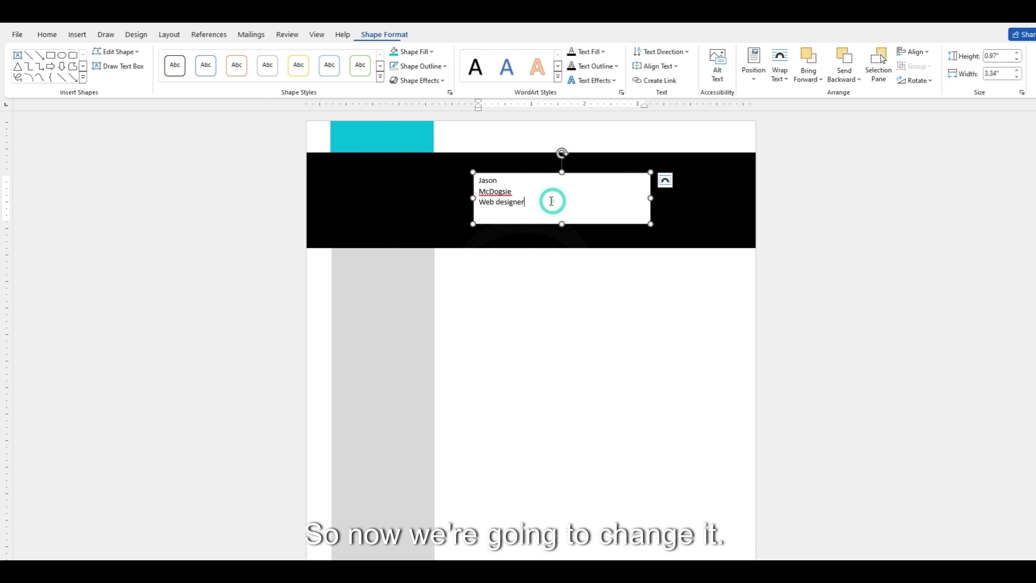
pyautogui.tripleClick(493, 180)
pyautogui.click(501, 179)
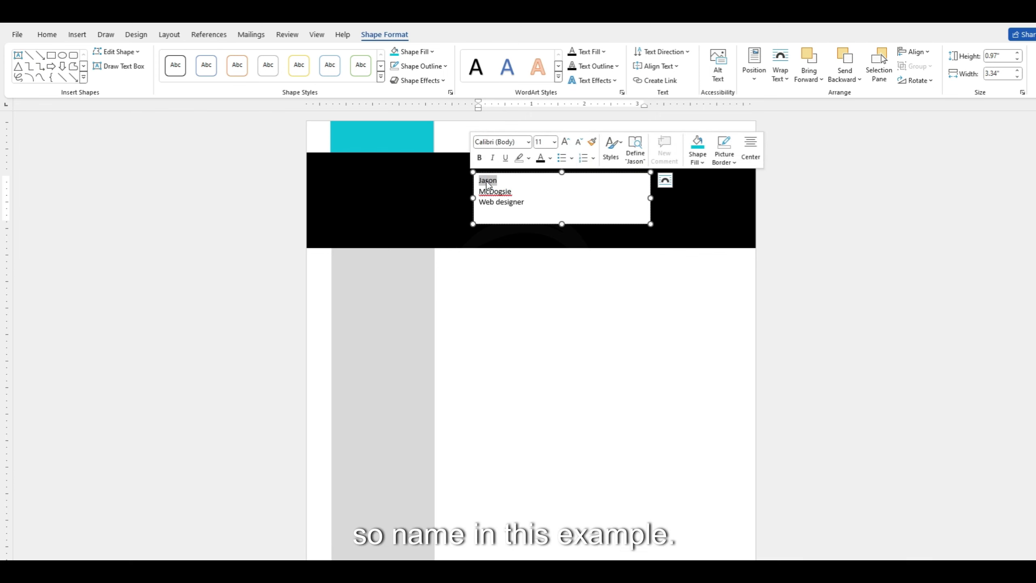
pyautogui.click(48, 35)
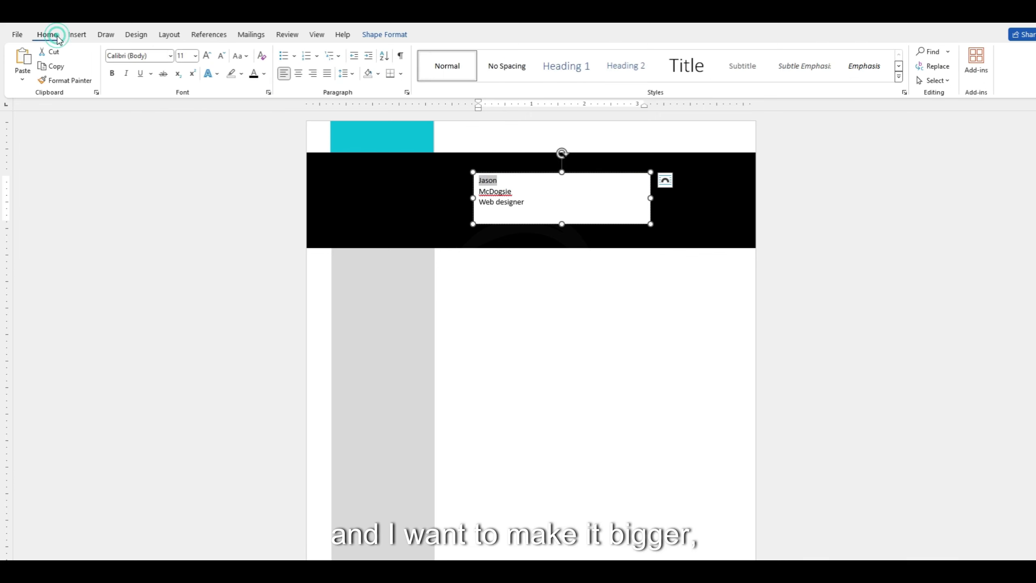
pyautogui.click(207, 56)
pyautogui.click(207, 55)
pyautogui.click(207, 56)
pyautogui.click(208, 56)
pyautogui.click(208, 55)
pyautogui.click(207, 56)
pyautogui.click(207, 55)
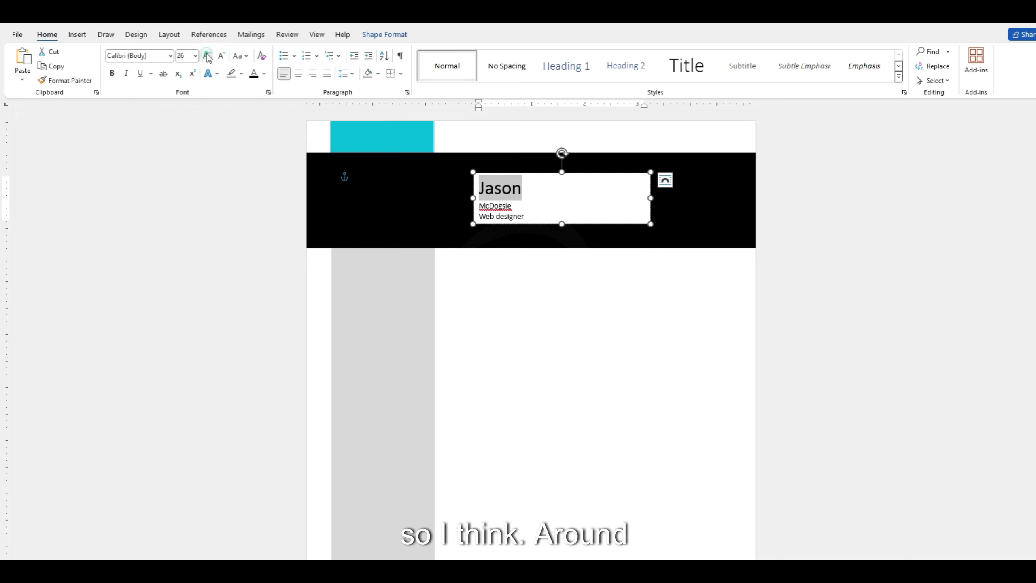
pyautogui.click(207, 56)
pyautogui.click(207, 56)
pyautogui.click(208, 56)
pyautogui.click(223, 57)
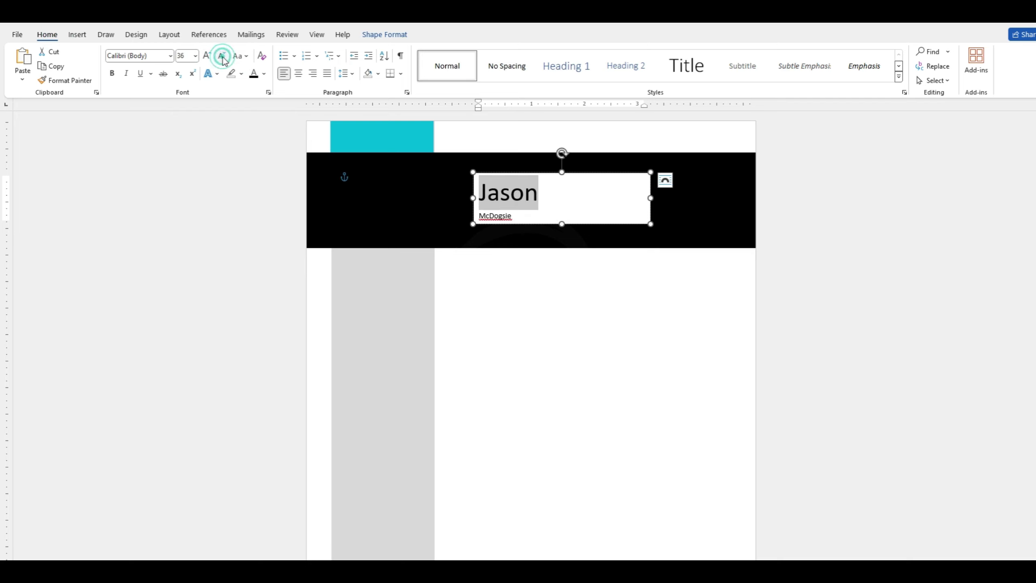
# Colour the first name white.
pyautogui.click(263, 74)
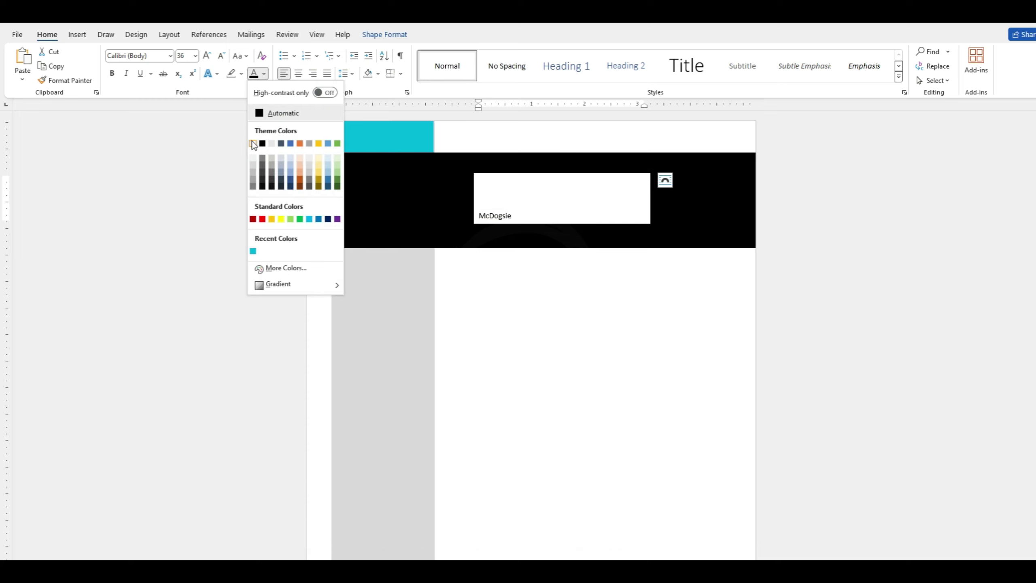
pyautogui.click(253, 143)
pyautogui.moveTo(512, 217); pyautogui.dragTo(480, 216)
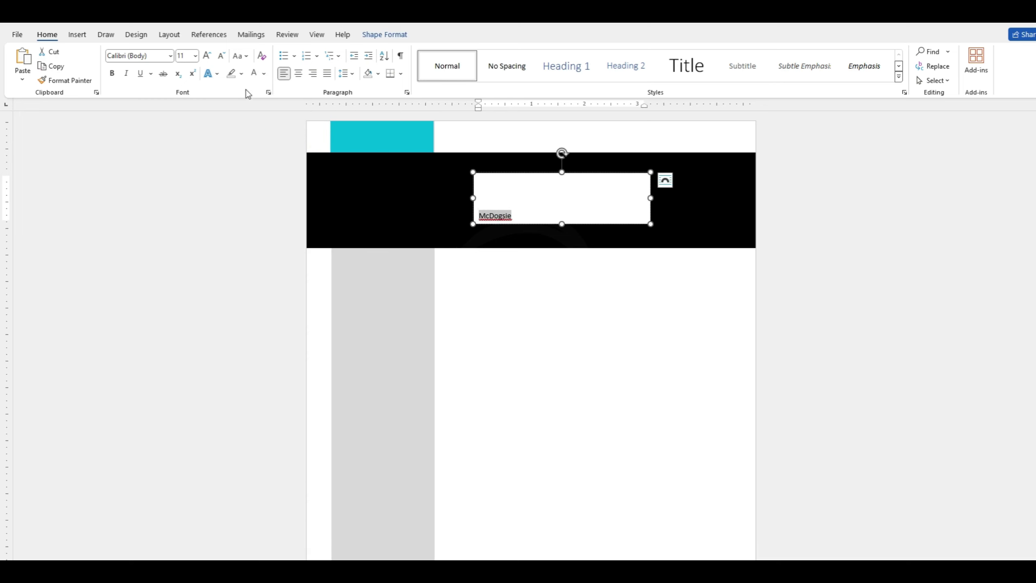
# Grow the surname to 28 pt and colour it the recent cyan.
pyautogui.click(208, 57)
pyautogui.click(208, 57)
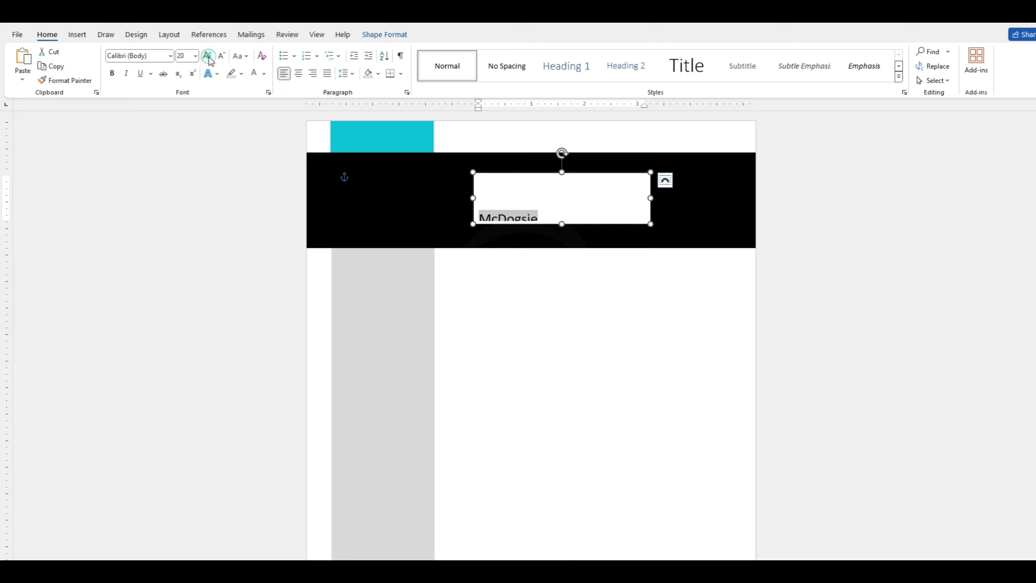
pyautogui.click(208, 57)
pyautogui.click(208, 57)
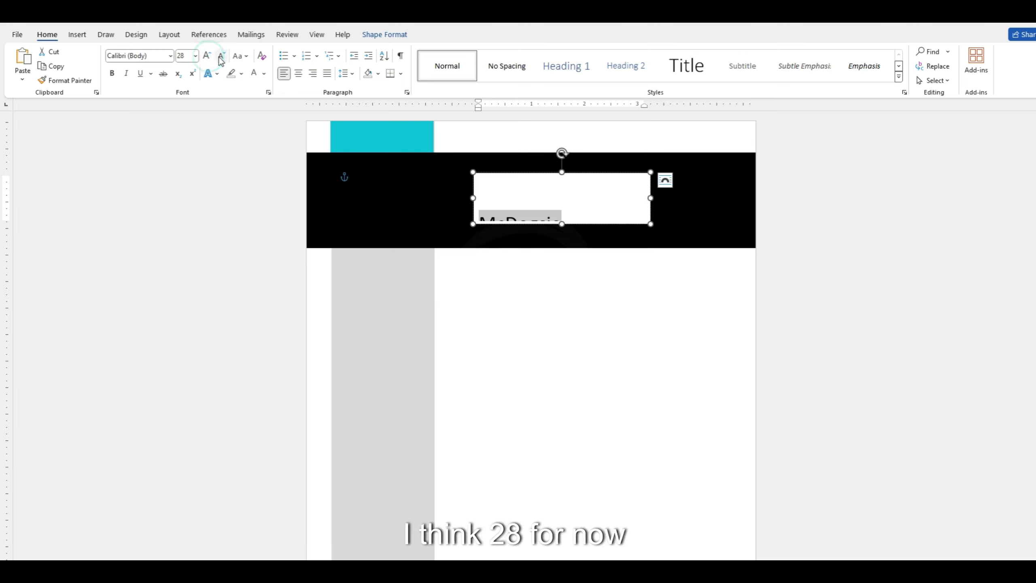
pyautogui.click(263, 75)
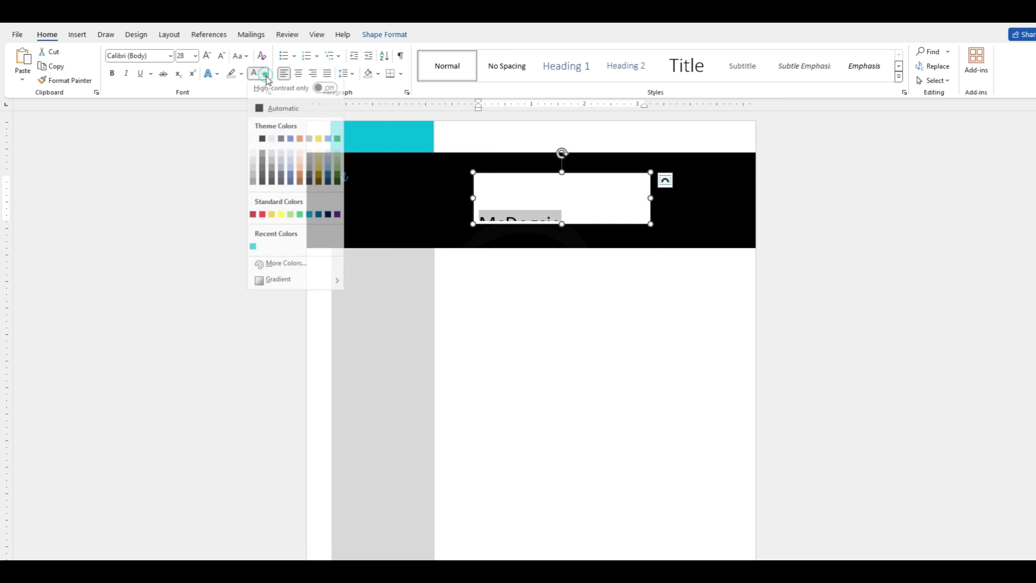
pyautogui.click(253, 251)
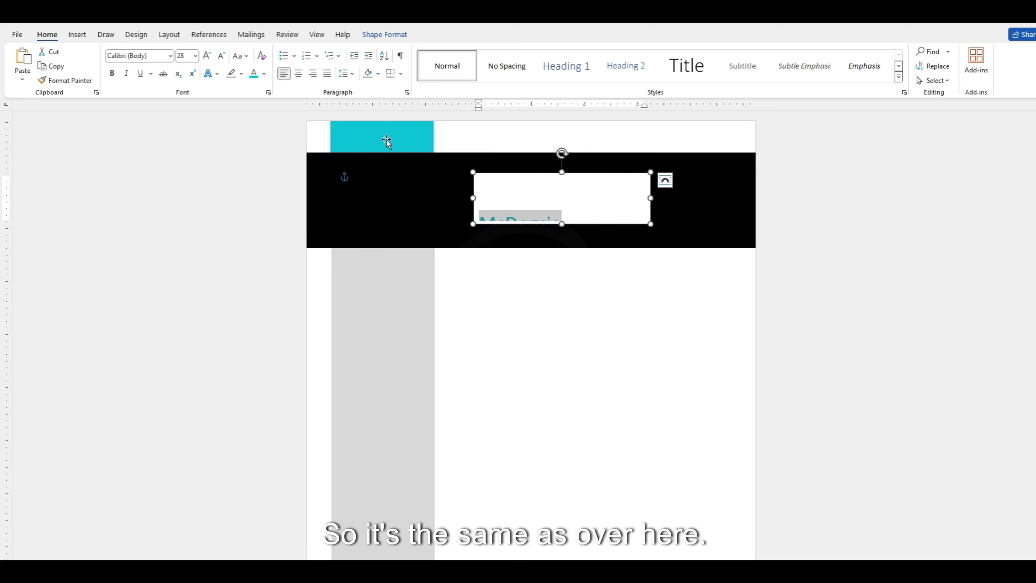
pyautogui.click(591, 212)
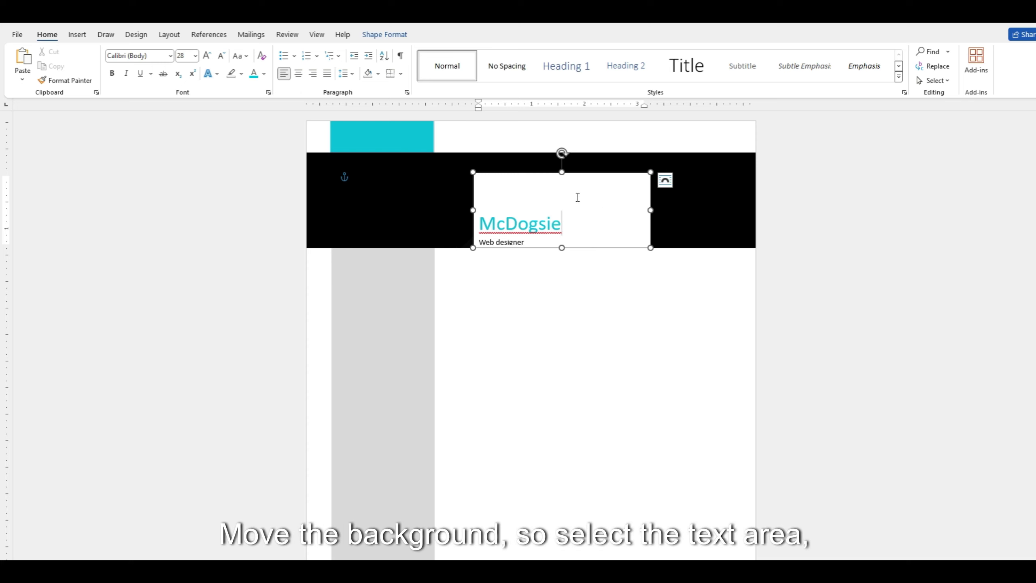
# Remove the header text box's white fill, nudge it up and resize it to 1.72 inches tall.
pyautogui.click(381, 36)
pyautogui.click(424, 51)
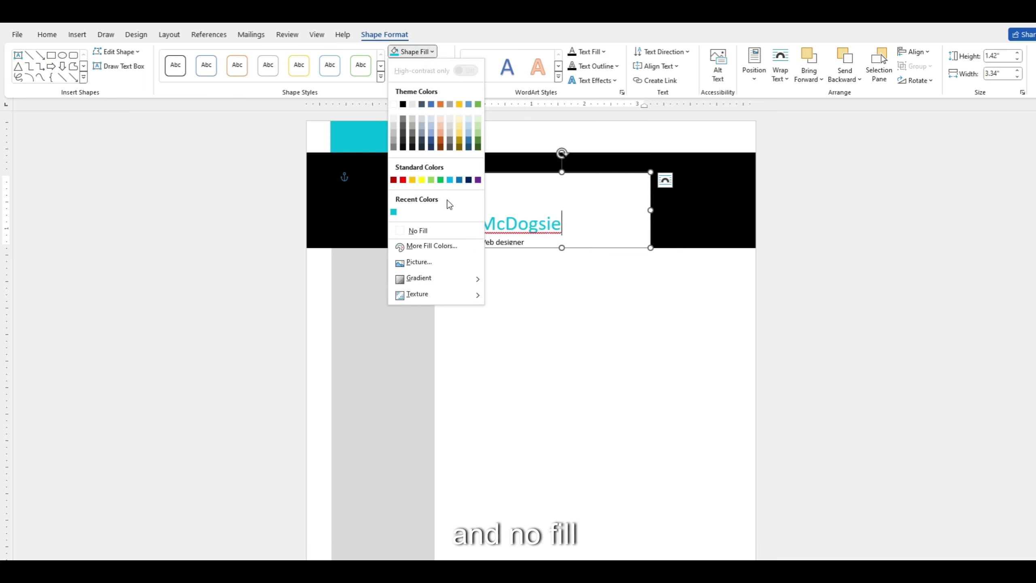
pyautogui.click(418, 231)
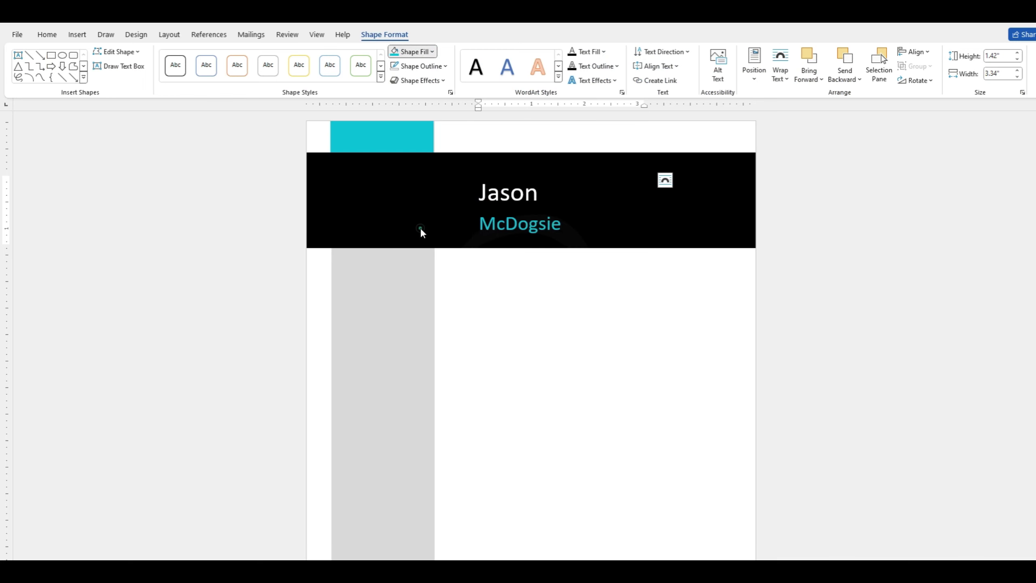
pyautogui.click(527, 296)
pyautogui.click(579, 226)
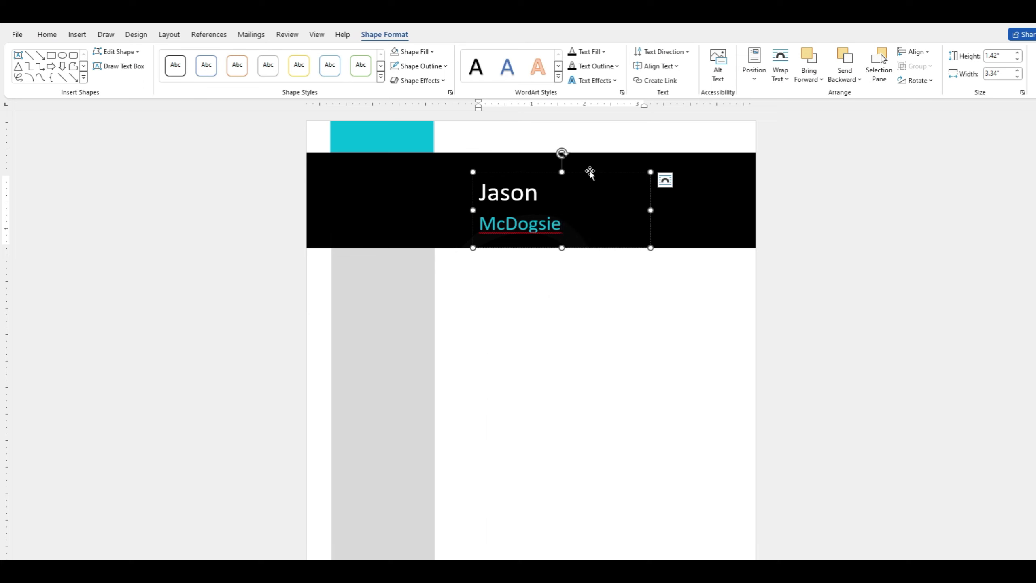
pyautogui.moveTo(590, 172); pyautogui.dragTo(592, 162)
pyautogui.moveTo(564, 242); pyautogui.dragTo(564, 254)
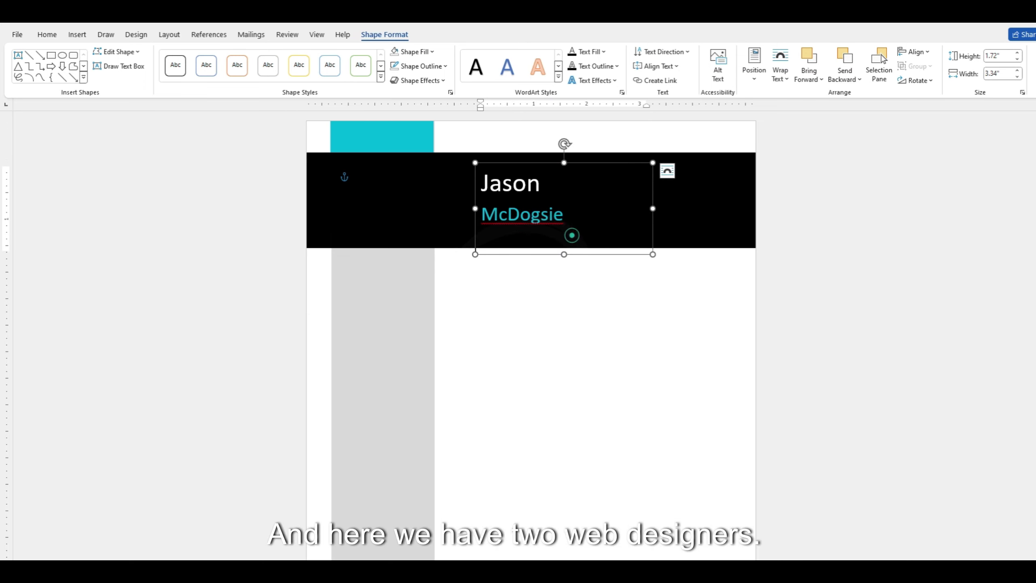
pyautogui.click(51, 39)
# Make the 'Web designer' line white and 14 pt.
pyautogui.click(265, 75)
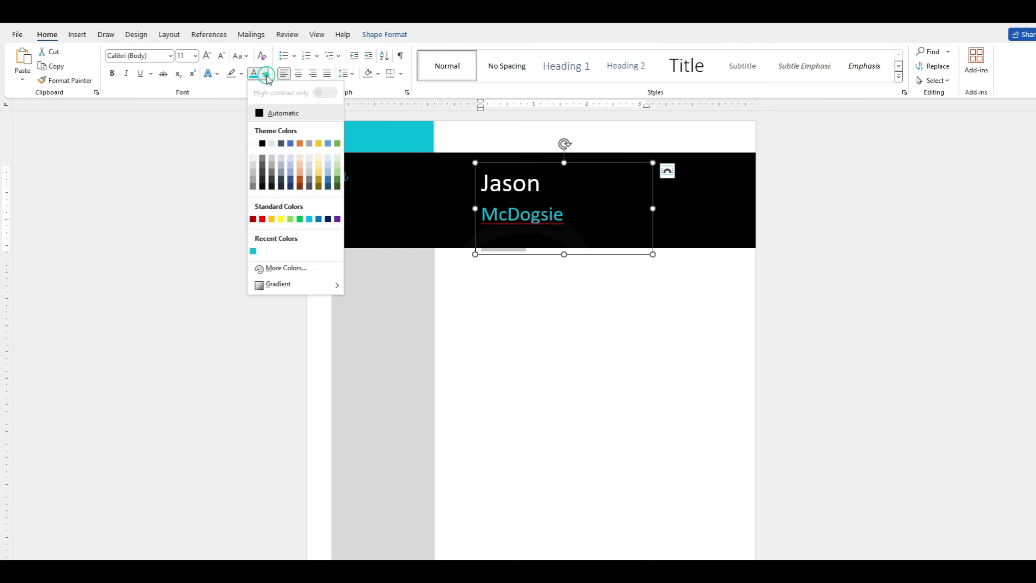
pyautogui.click(253, 143)
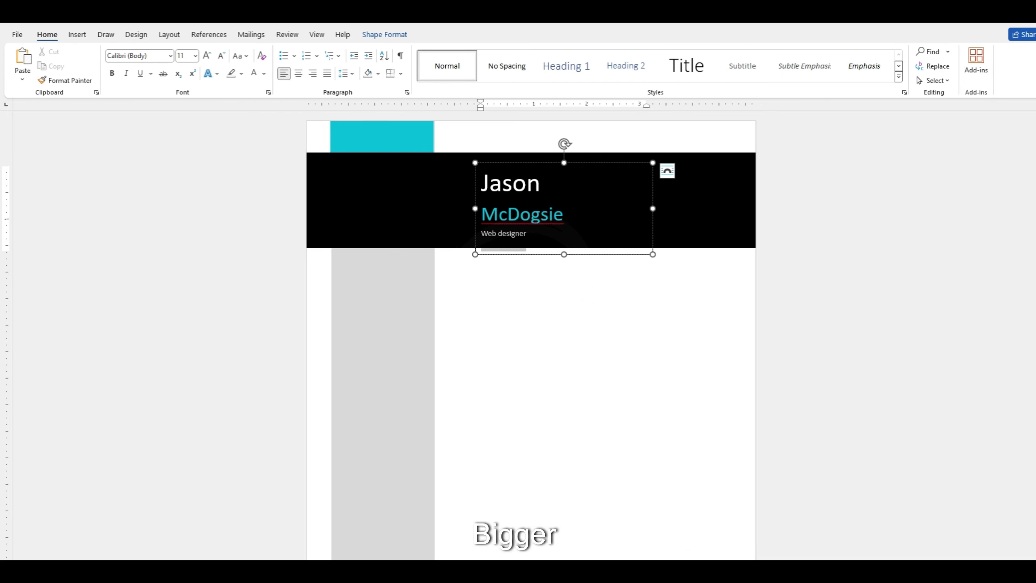
pyautogui.click(207, 56)
pyautogui.click(207, 55)
pyautogui.click(207, 56)
pyautogui.click(222, 55)
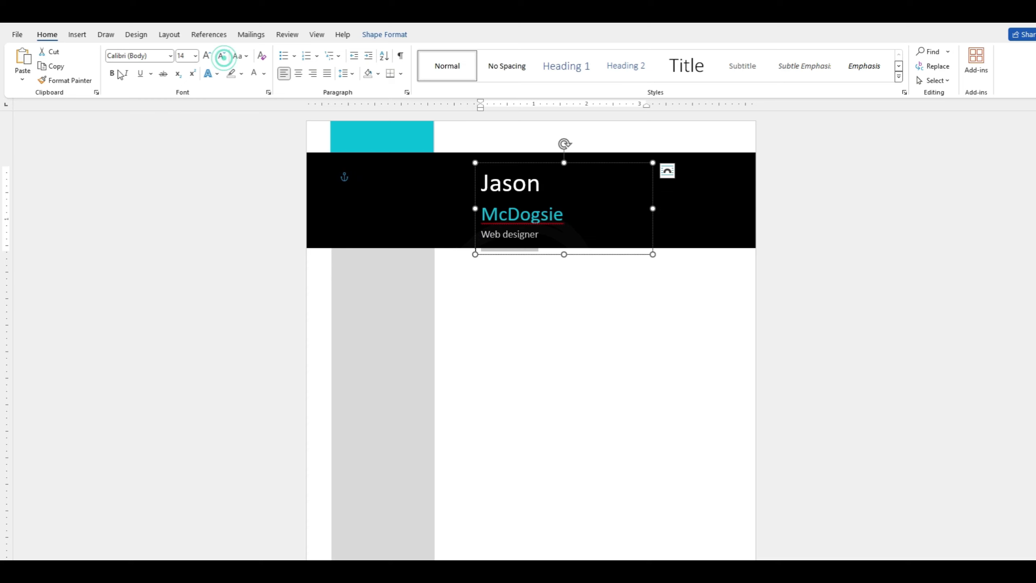
# Centre the three header lines and shift the name box toward the banner's middle.
pyautogui.click(530, 215)
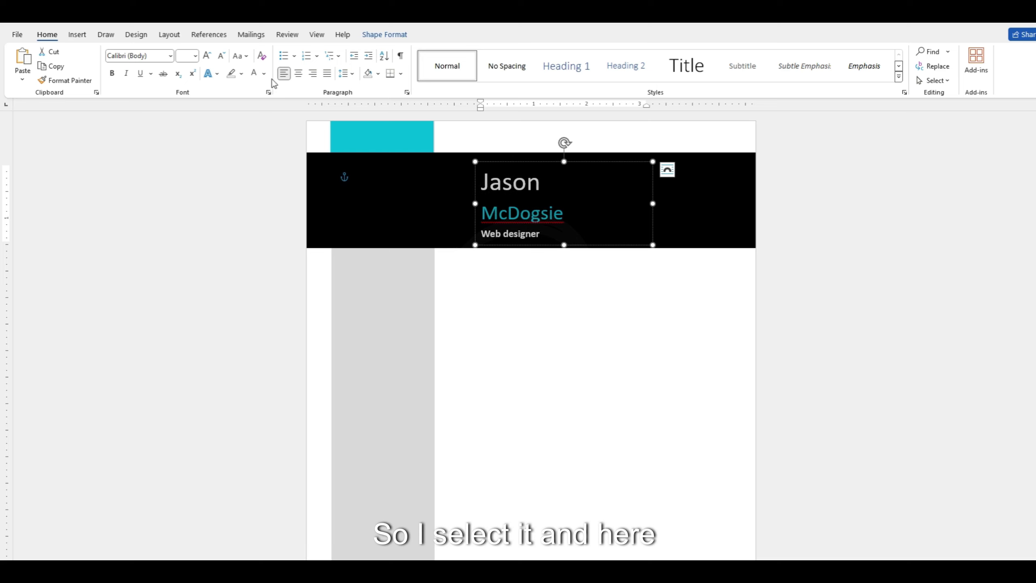
pyautogui.hotkey('ctrl', 'e')
pyautogui.moveTo(606, 163); pyautogui.dragTo(633, 159)
pyautogui.click(639, 309)
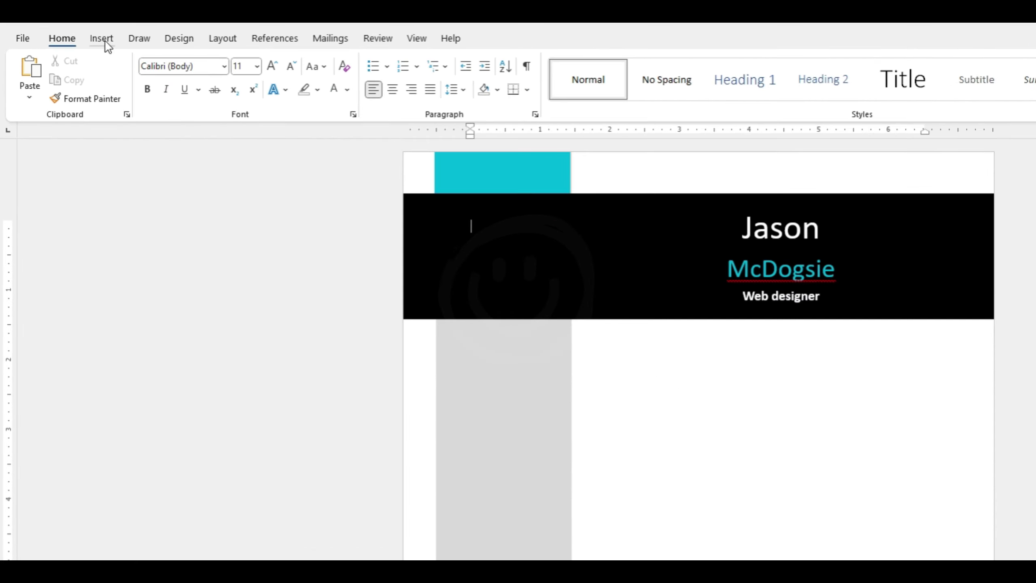
# Insert the dogcv photo from this computer.
pyautogui.click(104, 41)
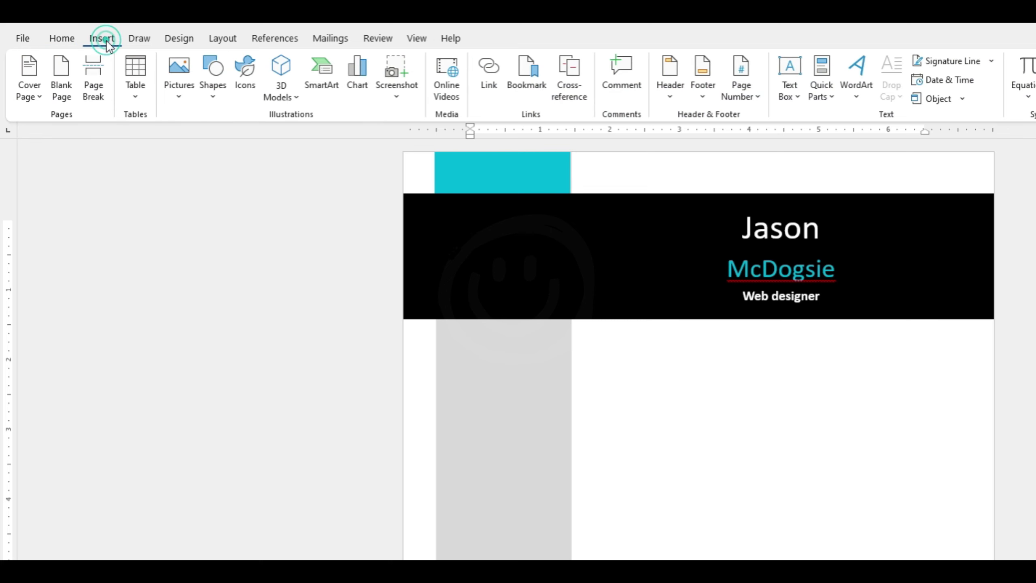
pyautogui.click(182, 98)
pyautogui.click(208, 141)
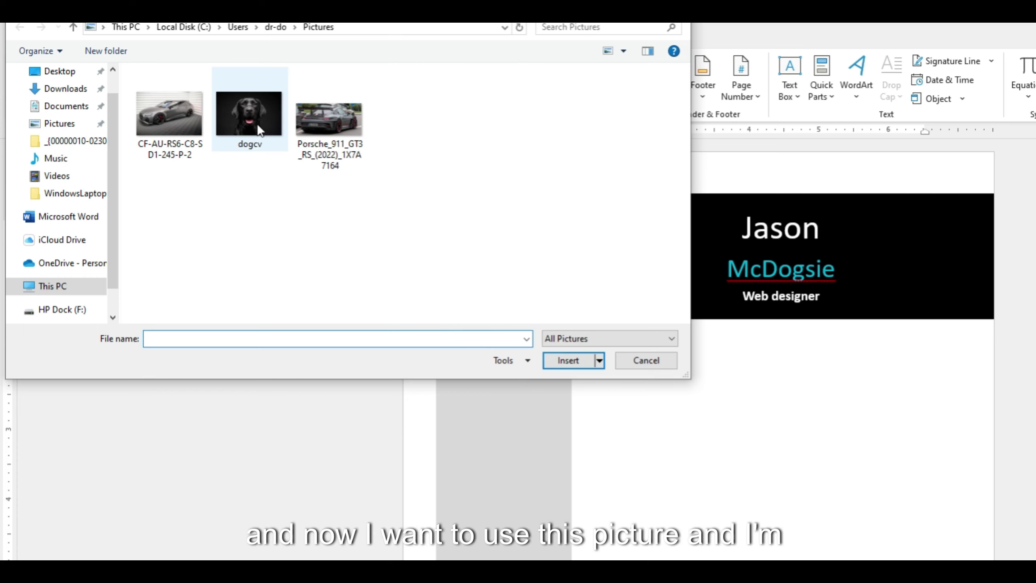
pyautogui.doubleClick(261, 133)
# Set the dog photo behind text, move it below the black banner and enlarge it.
pyautogui.click(639, 235)
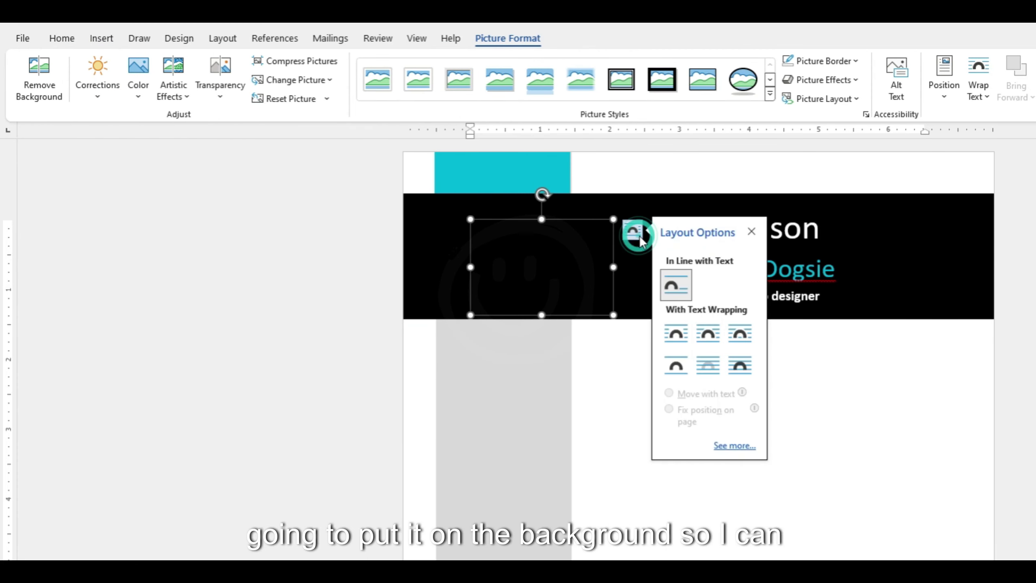
pyautogui.click(708, 365)
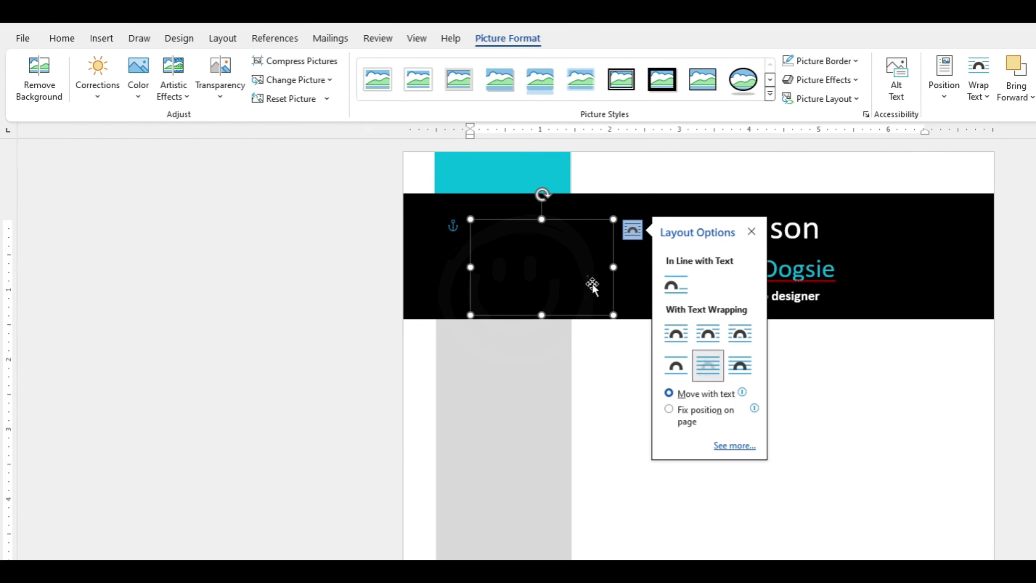
pyautogui.moveTo(591, 286); pyautogui.dragTo(684, 291)
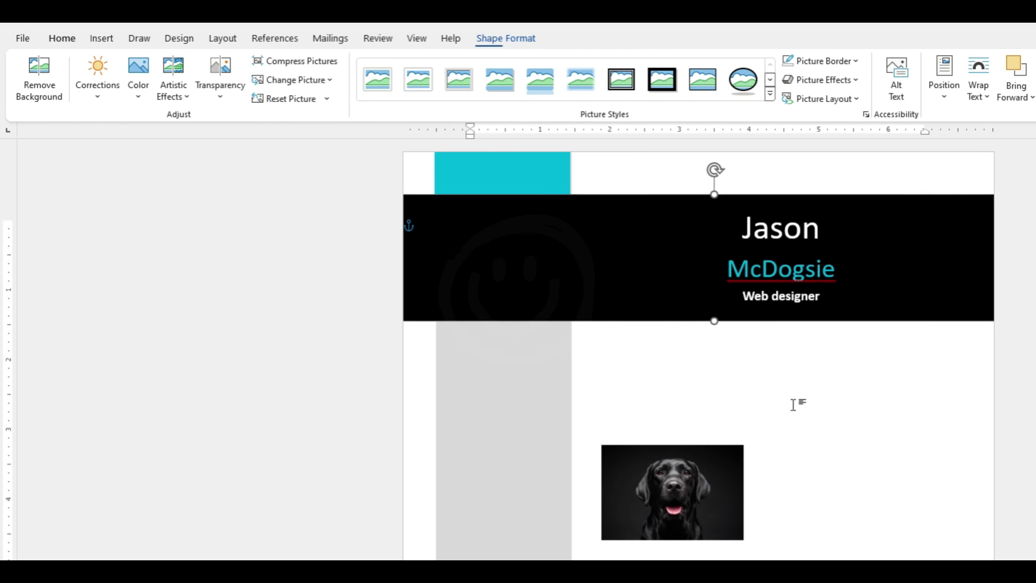
pyautogui.click(717, 494)
pyautogui.moveTo(764, 444); pyautogui.dragTo(765, 444)
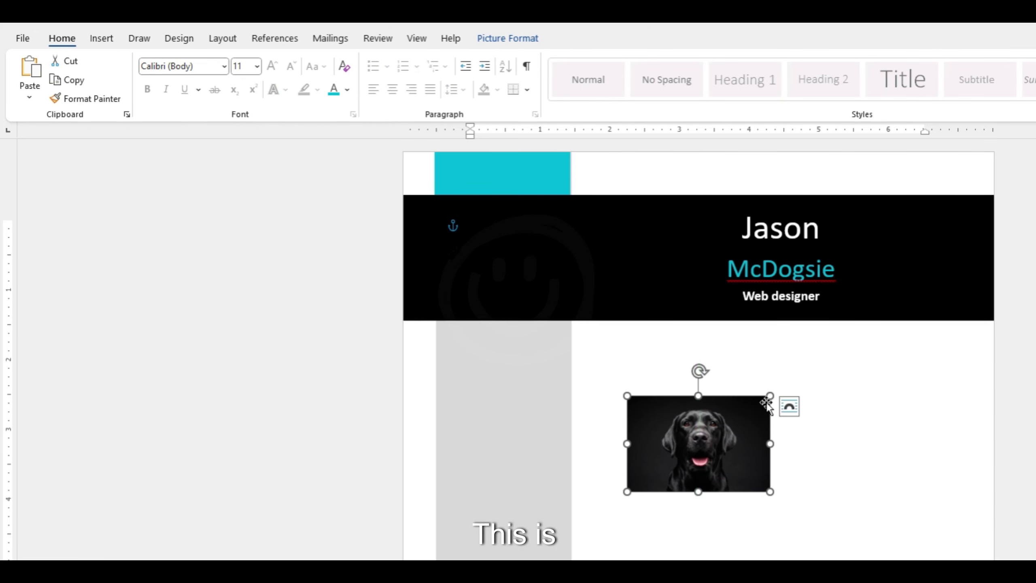
pyautogui.moveTo(770, 396); pyautogui.dragTo(828, 357)
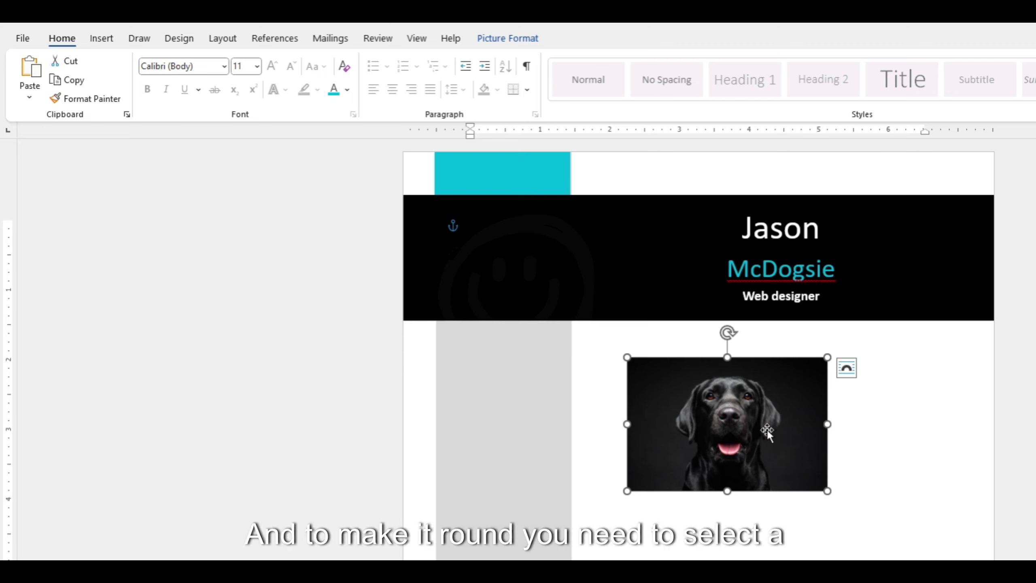
pyautogui.click(750, 410)
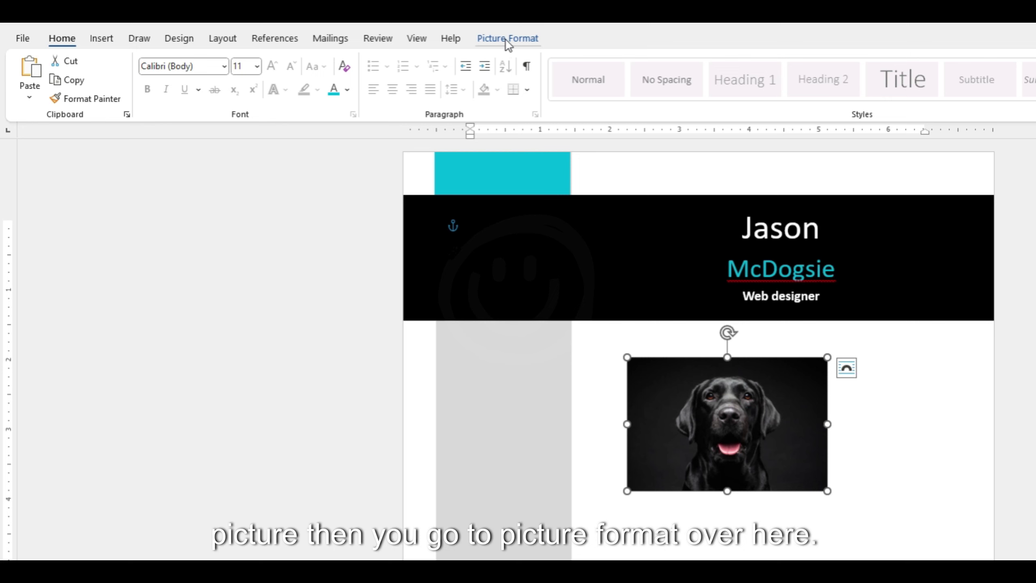
# Crop the dog photo to an oval and resize it to 2.16 by 2.57 inches.
pyautogui.click(506, 39)
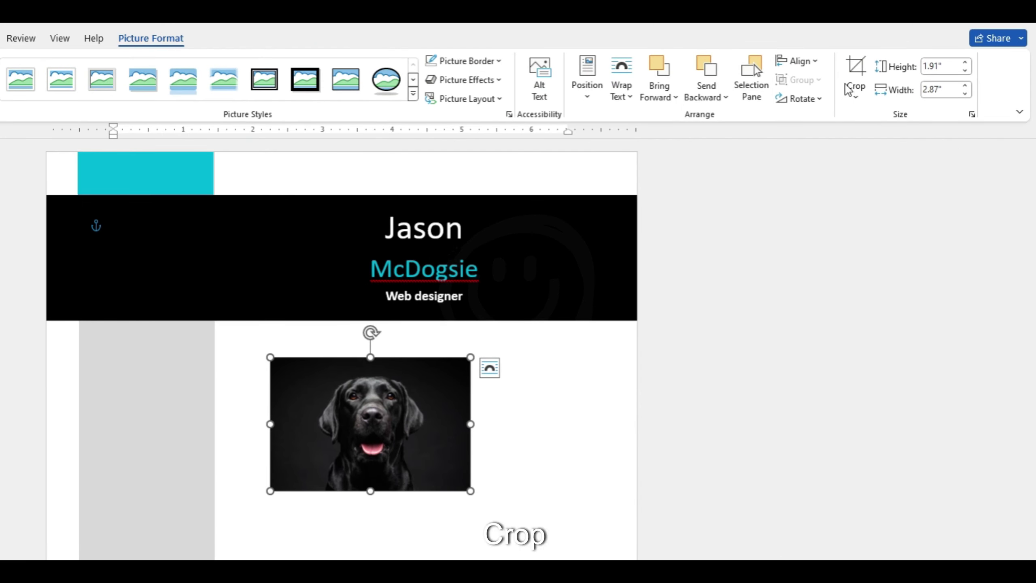
pyautogui.click(852, 97)
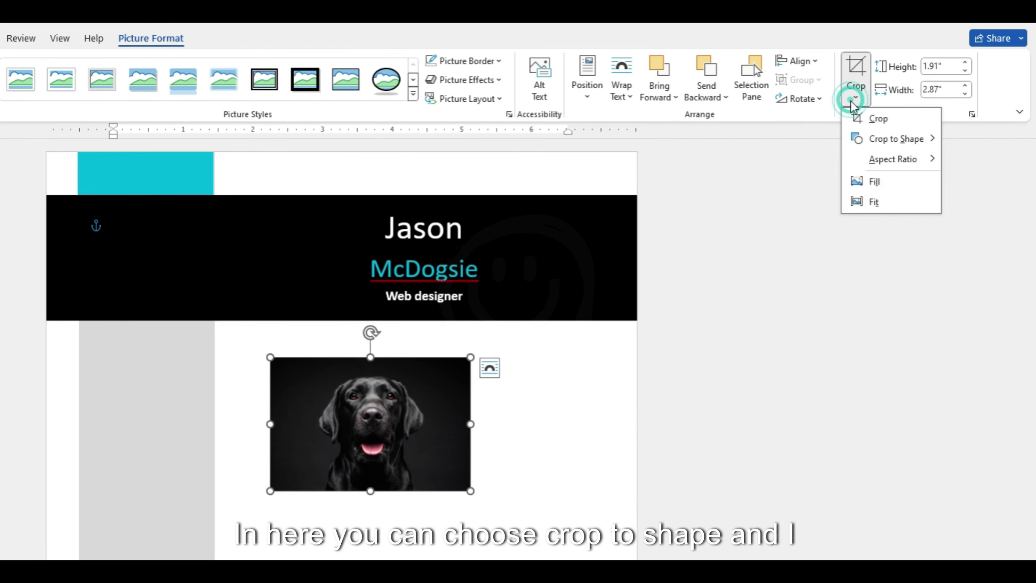
pyautogui.moveTo(884, 147)
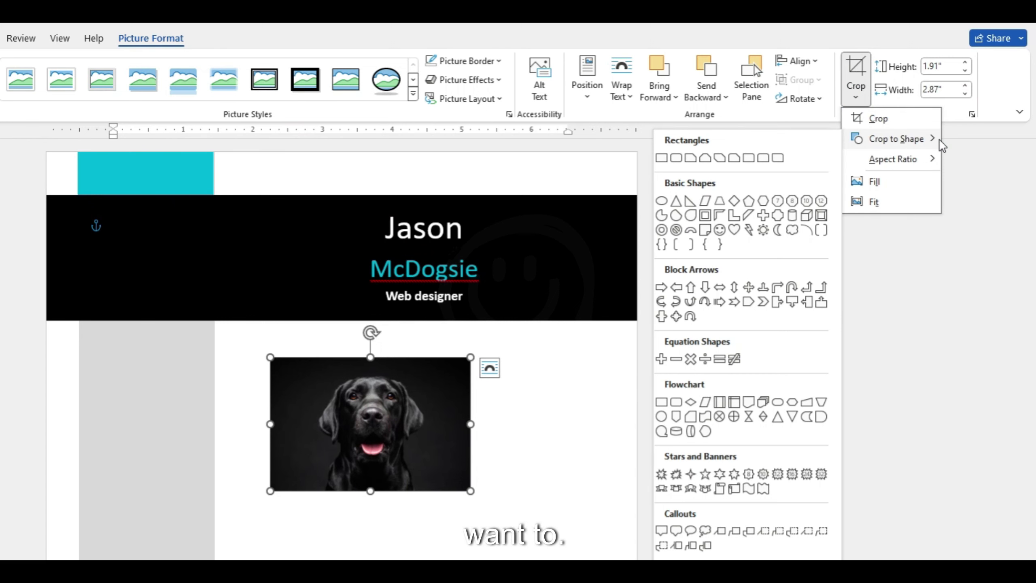
pyautogui.click(662, 200)
pyautogui.moveTo(427, 428); pyautogui.dragTo(416, 412)
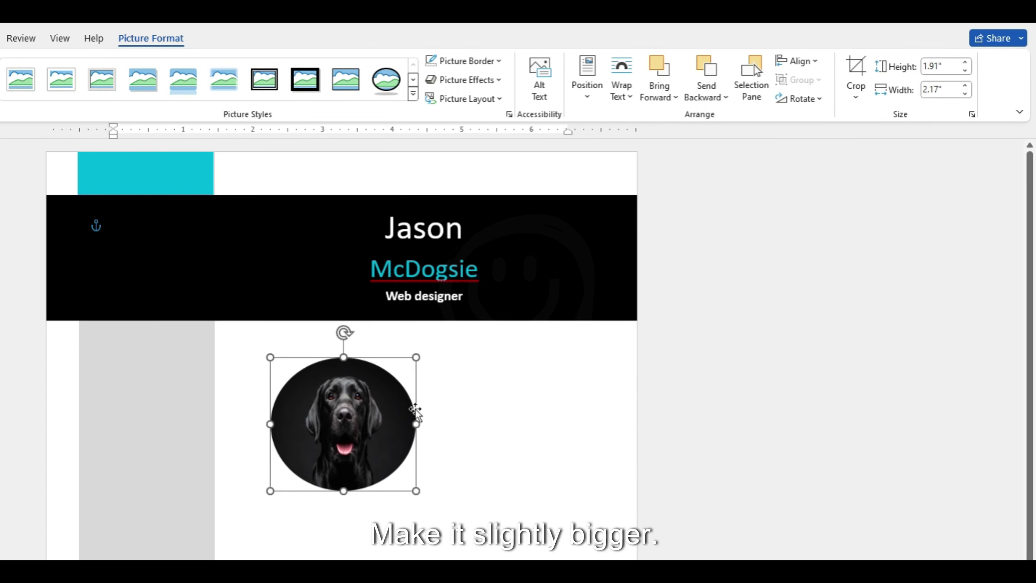
pyautogui.moveTo(416, 358); pyautogui.dragTo(434, 341)
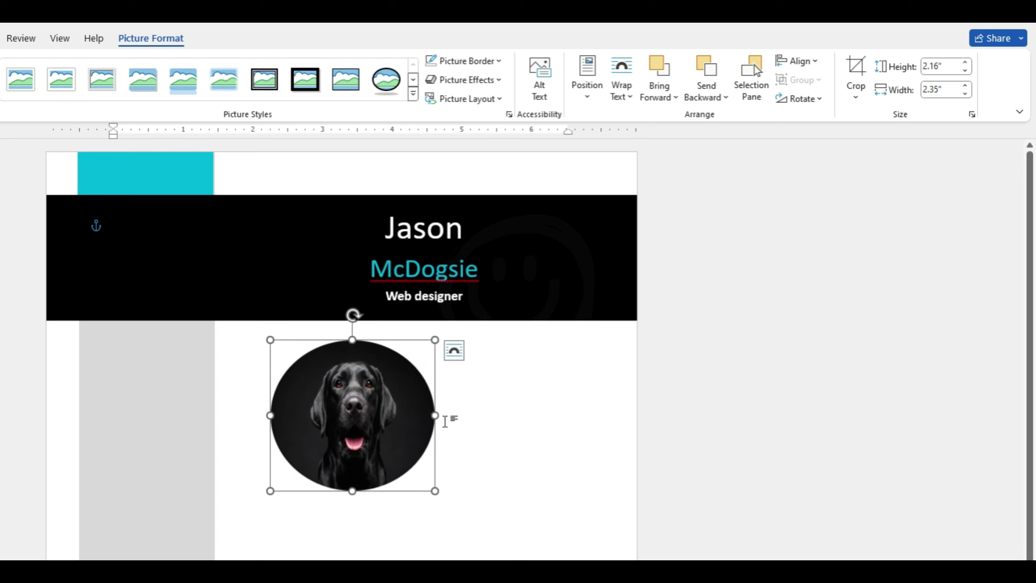
pyautogui.moveTo(436, 413); pyautogui.dragTo(450, 415)
# Bring the dog photo in front of text and try moving it onto the black banner.
pyautogui.click(538, 447)
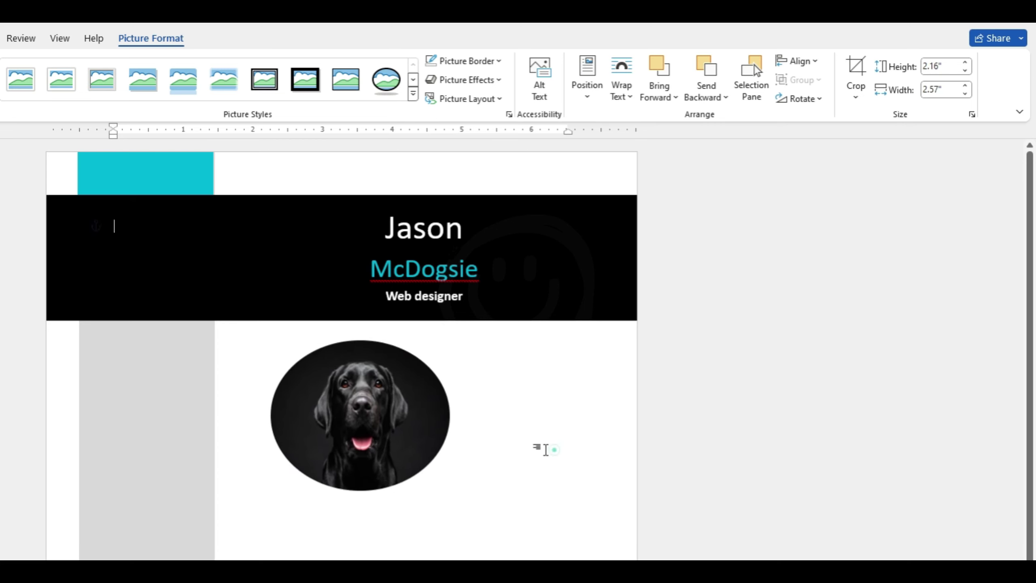
pyautogui.click(360, 419)
pyautogui.moveTo(360, 419); pyautogui.dragTo(302, 395)
pyautogui.rightClick(304, 398)
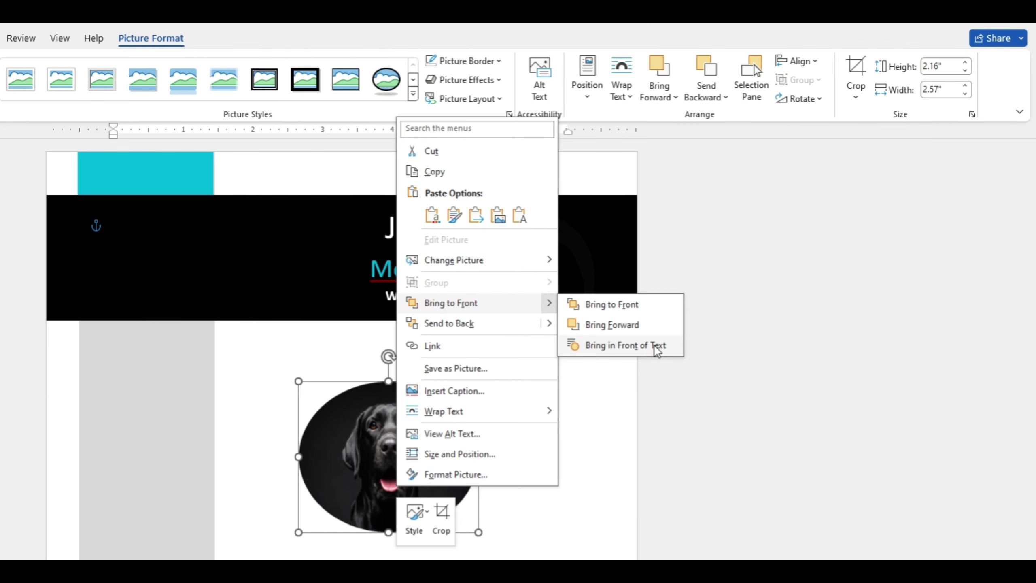
pyautogui.click(654, 347)
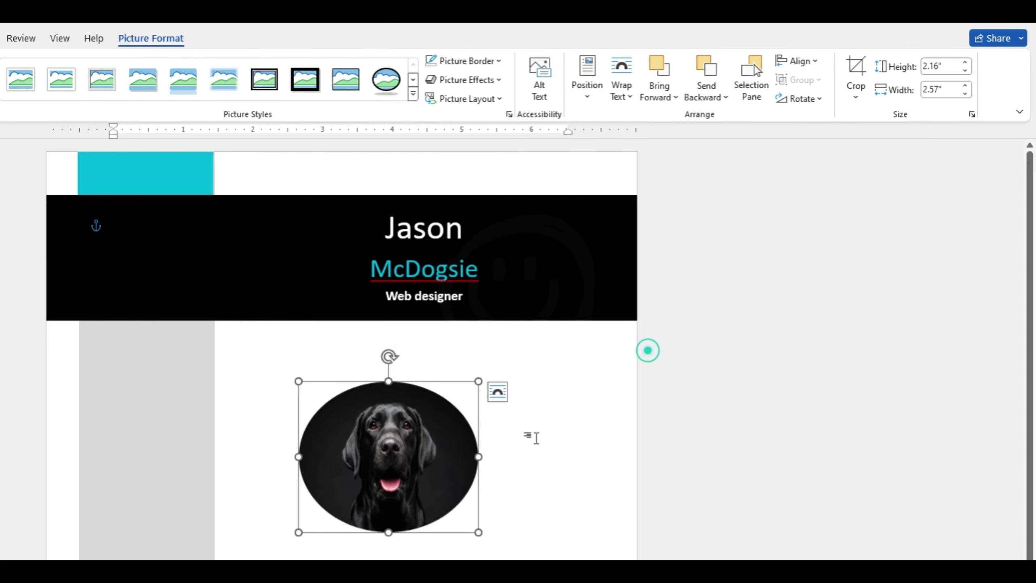
pyautogui.moveTo(405, 475); pyautogui.dragTo(227, 313)
pyautogui.hotkey('ctrl', 'z')
pyautogui.hotkey('ctrl', 'z')
pyautogui.hotkey('ctrl', 'z')
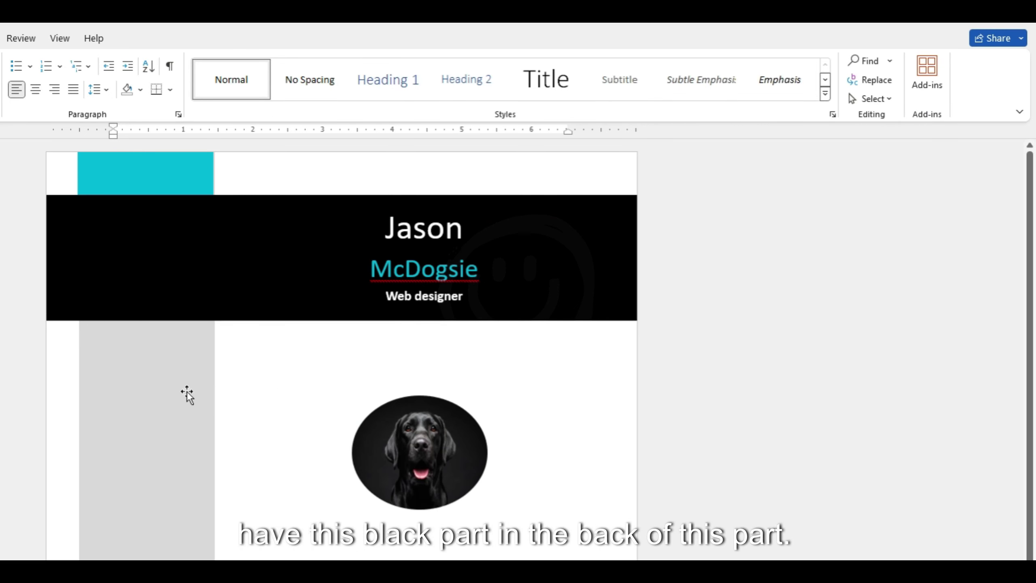
# Send the black banner behind the grey sidebar.
pyautogui.click(159, 391)
pyautogui.click(237, 282)
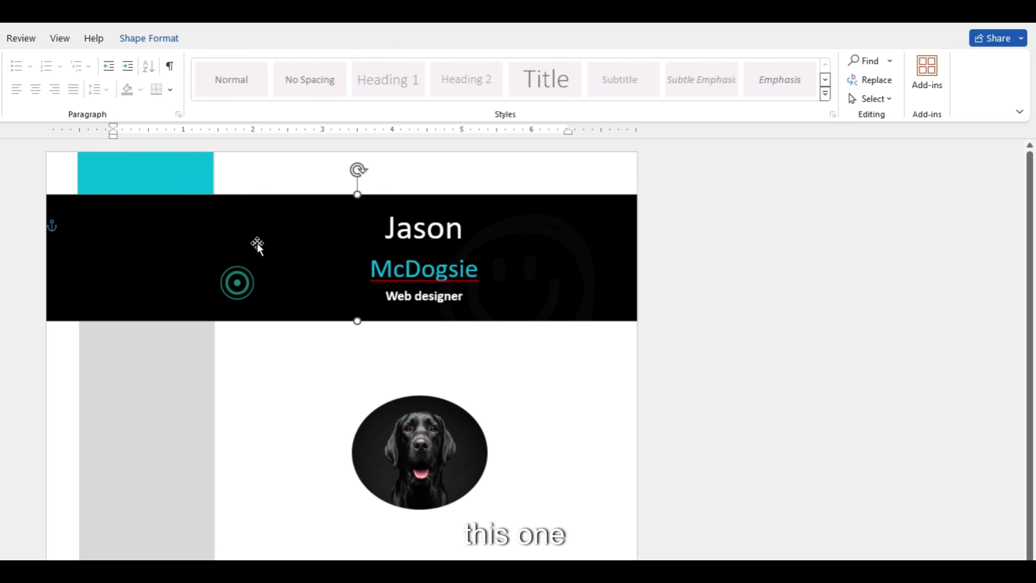
pyautogui.rightClick(285, 260)
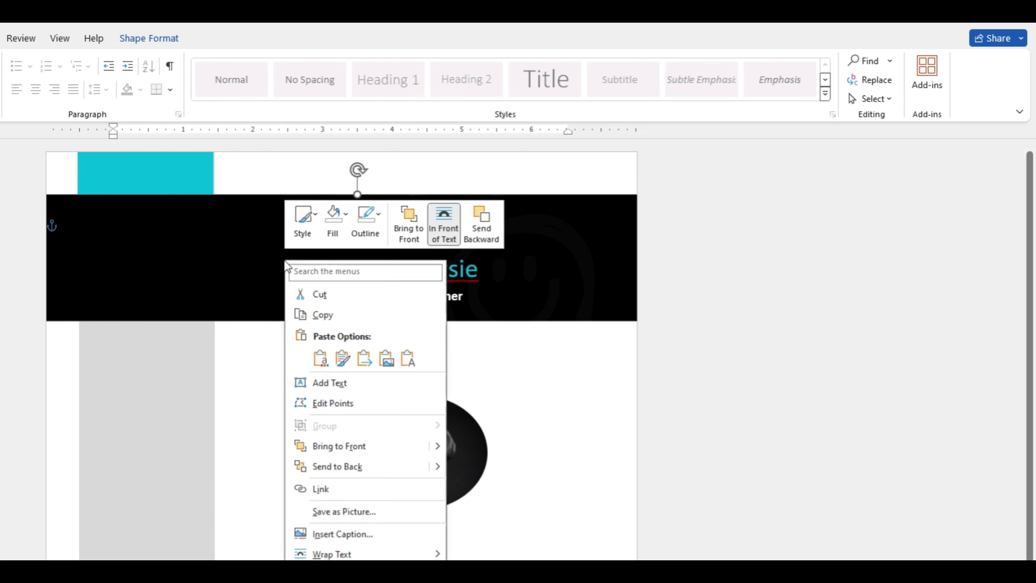
pyautogui.click(359, 470)
# Move the dog photo into the grey sidebar, overlapping the banner.
pyautogui.click(180, 177)
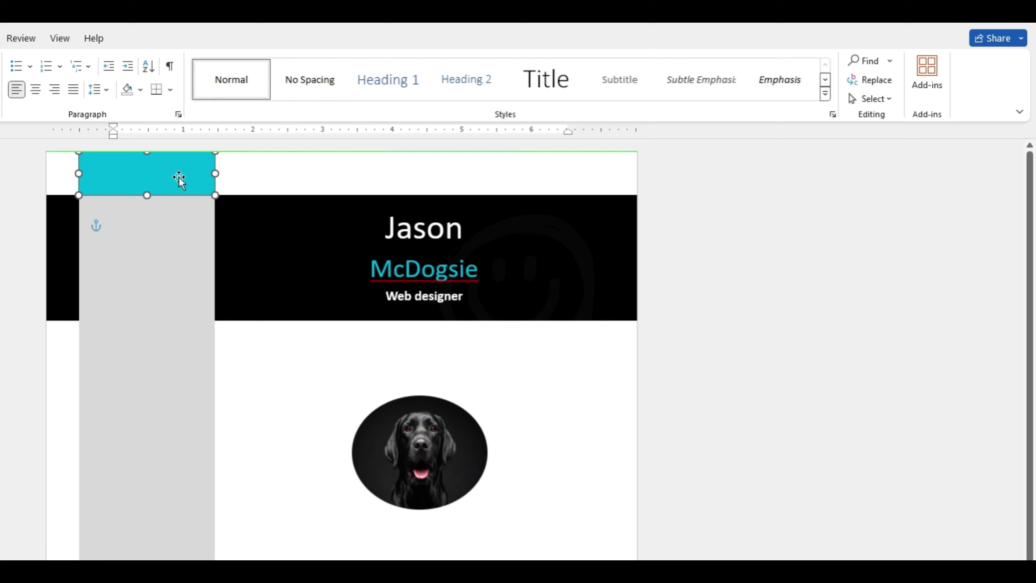
pyautogui.click(280, 352)
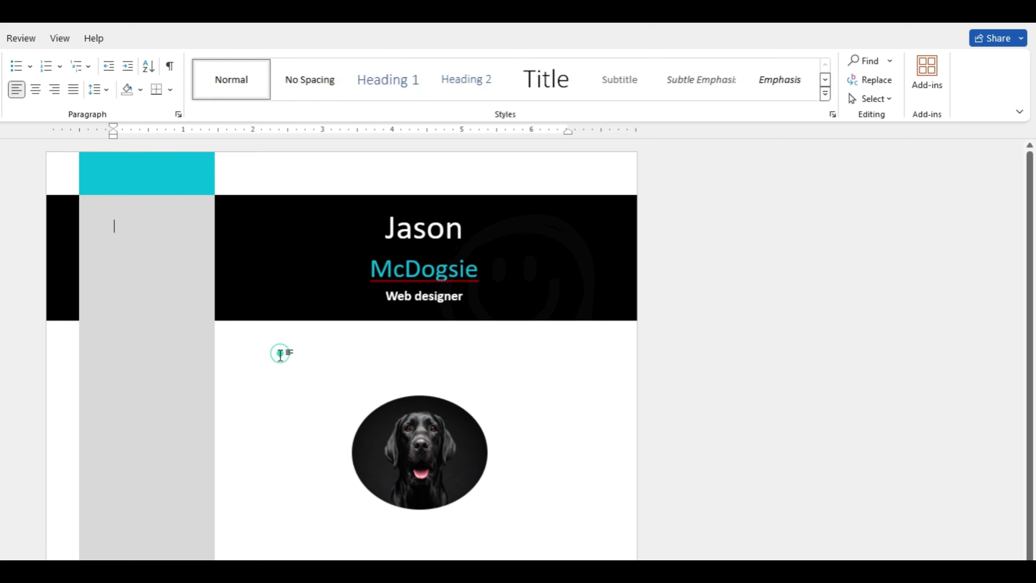
pyautogui.click(395, 463)
pyautogui.moveTo(442, 467); pyautogui.dragTo(176, 268)
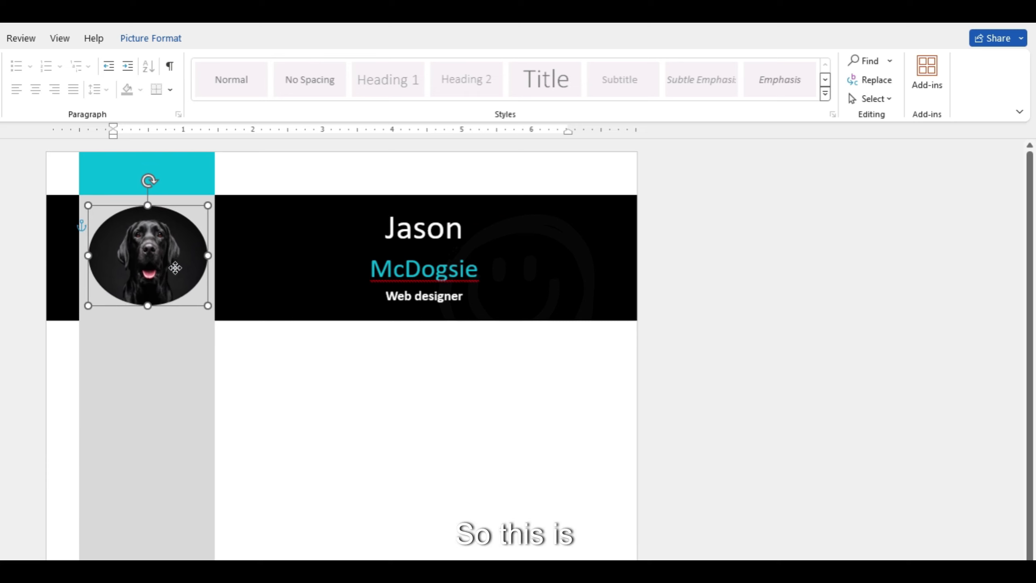
pyautogui.click(423, 491)
# Drag the grey sidebar's right edge to make it wider.
pyautogui.scroll(-3, 423, 490)
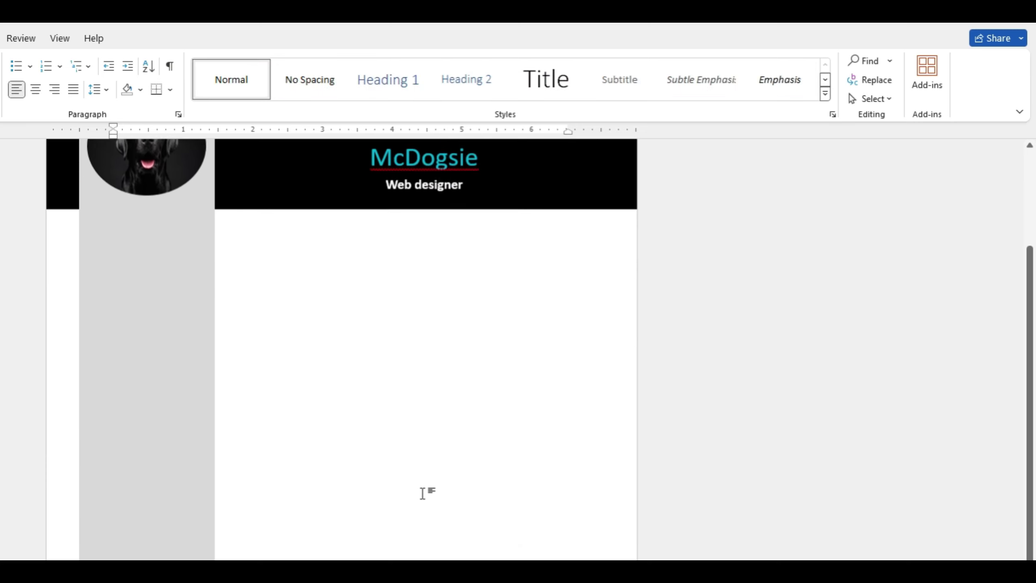
pyautogui.click(166, 542)
pyautogui.scroll(-2, 167, 541)
pyautogui.moveTo(215, 336); pyautogui.dragTo(243, 340)
pyautogui.scroll(5, 284, 405)
# Enlarge the round dog photo from its corner handle.
pyautogui.click(183, 283)
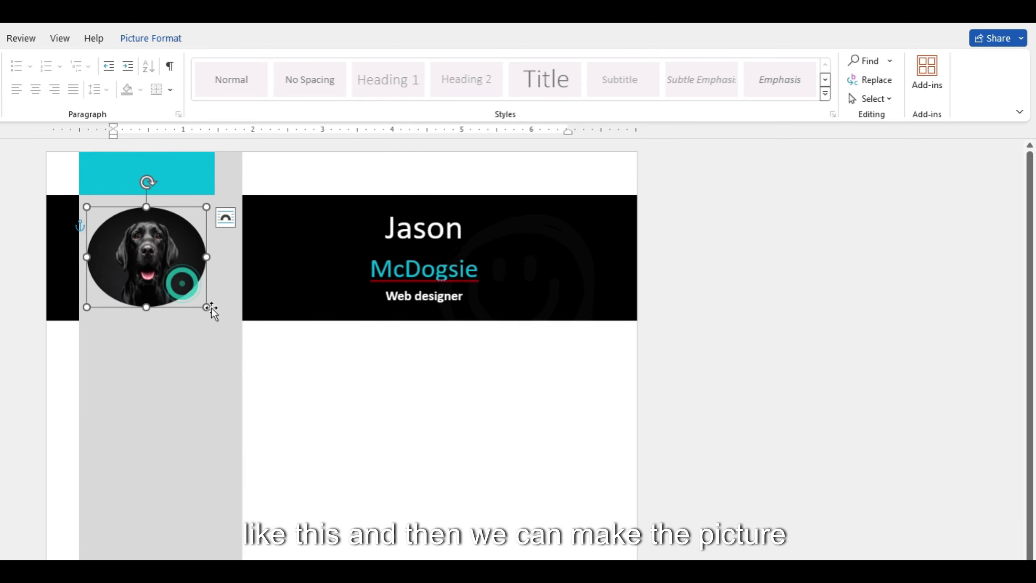
pyautogui.moveTo(211, 307); pyautogui.dragTo(235, 326)
pyautogui.click(260, 350)
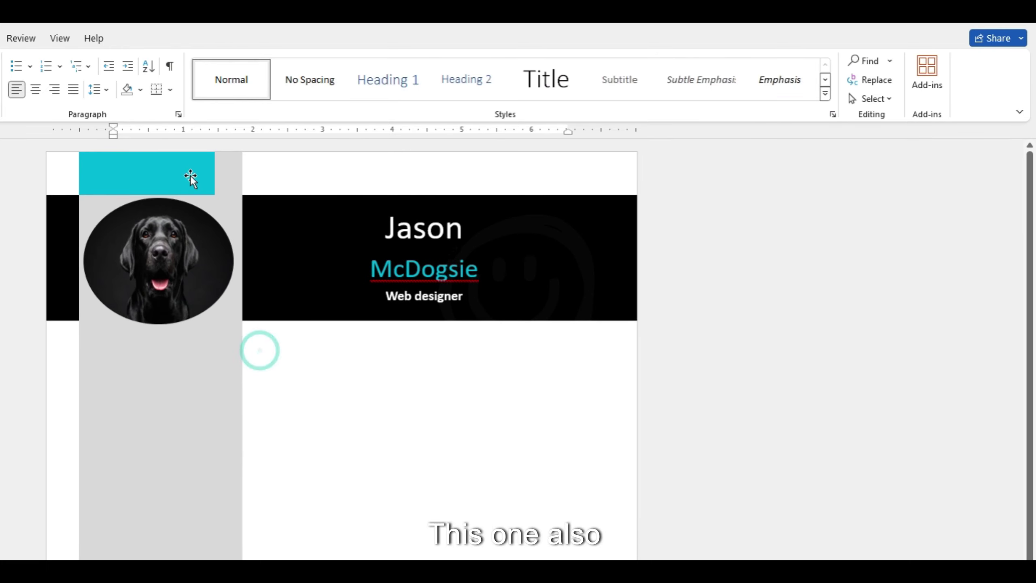
# Widen the cyan top bar to match the sidebar's width.
pyautogui.click(191, 175)
pyautogui.moveTo(214, 174); pyautogui.dragTo(242, 172)
pyautogui.click(335, 445)
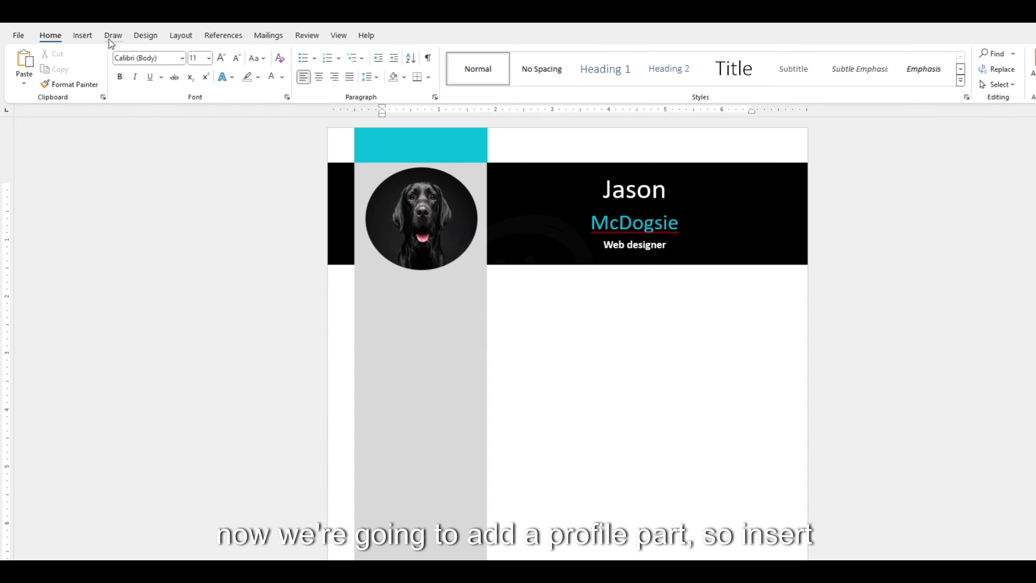
# Draw a text box below the photo reading 'Profile' in Heading 1 style, sized to fit.
pyautogui.click(84, 36)
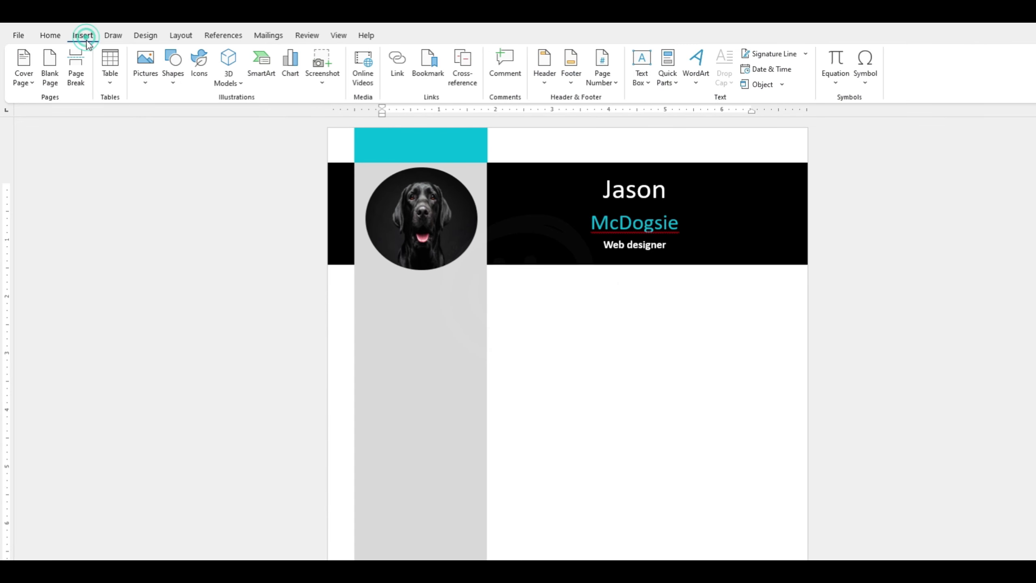
pyautogui.click(171, 80)
pyautogui.click(168, 114)
pyautogui.moveTo(366, 290); pyautogui.dragTo(473, 414)
pyautogui.write('Profile')
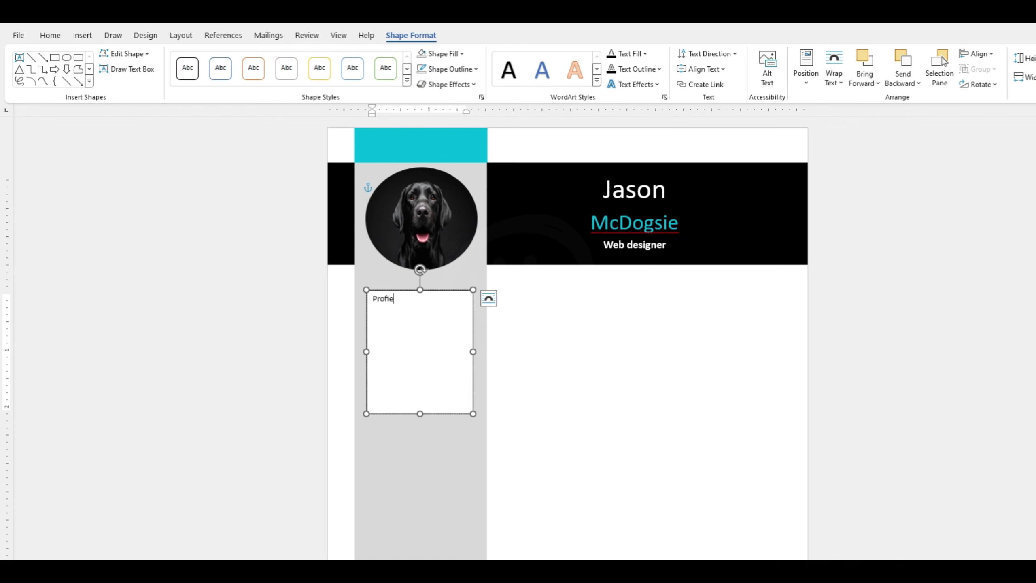
pyautogui.doubleClick(375, 302)
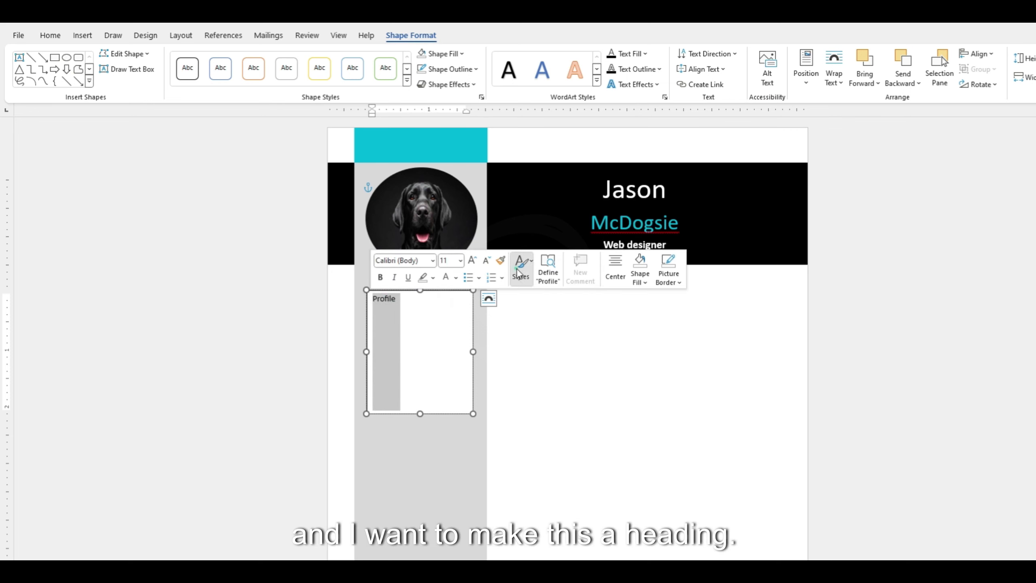
pyautogui.click(517, 273)
pyautogui.click(668, 304)
pyautogui.moveTo(419, 414); pyautogui.dragTo(419, 324)
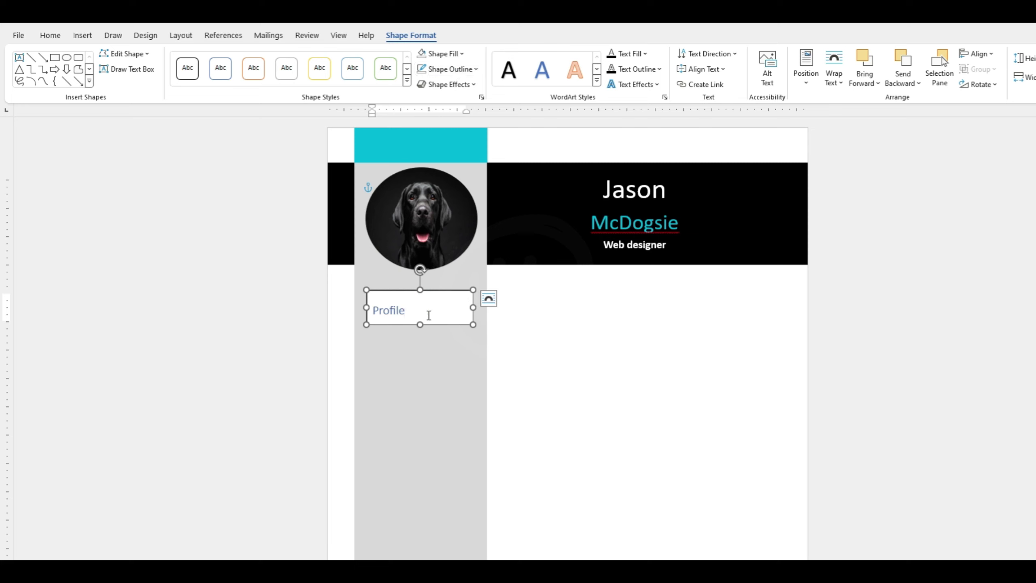
# Remove the fill and outline from the Profile text box.
pyautogui.click(457, 58)
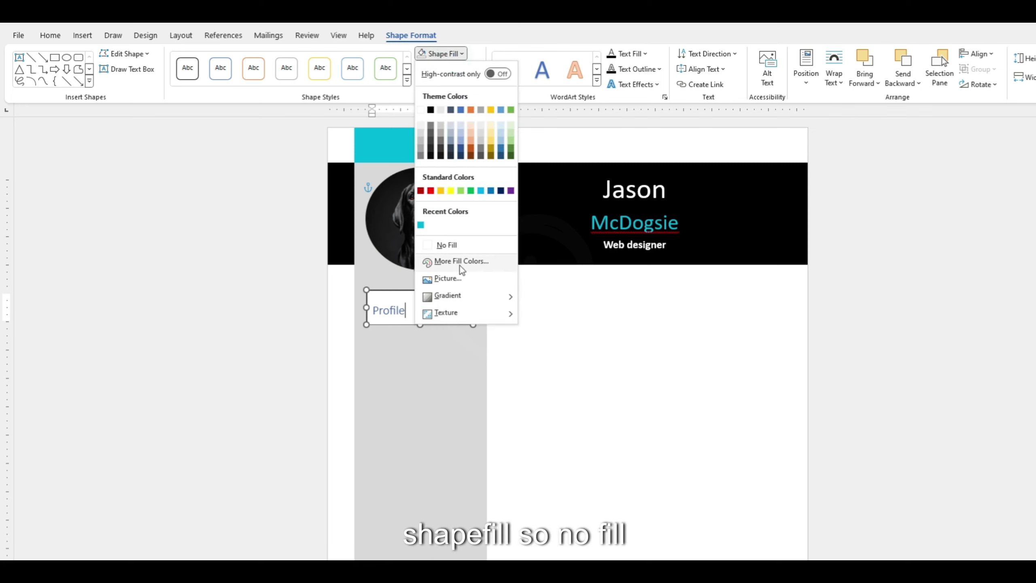
pyautogui.click(455, 245)
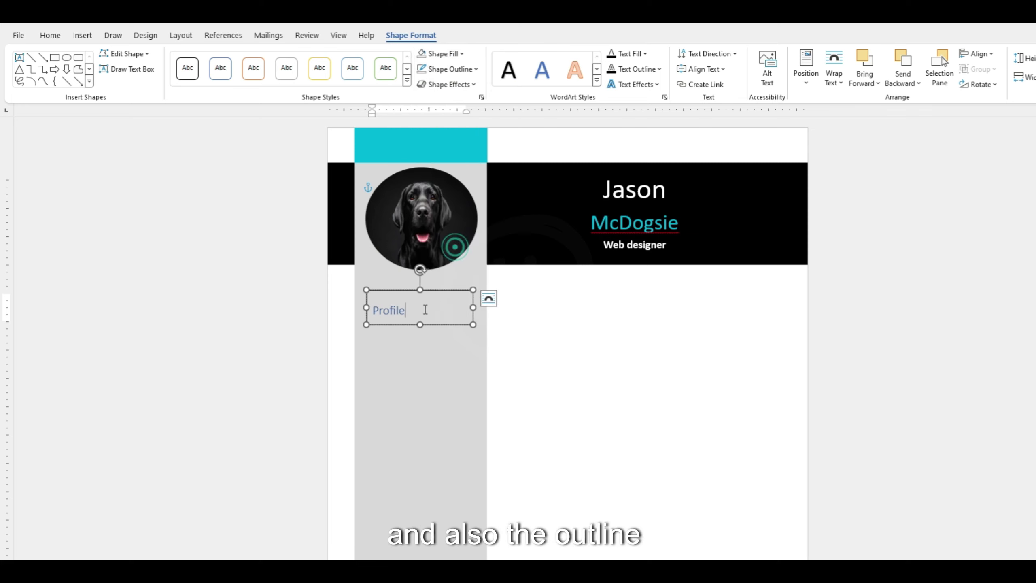
pyautogui.click(473, 71)
pyautogui.click(462, 260)
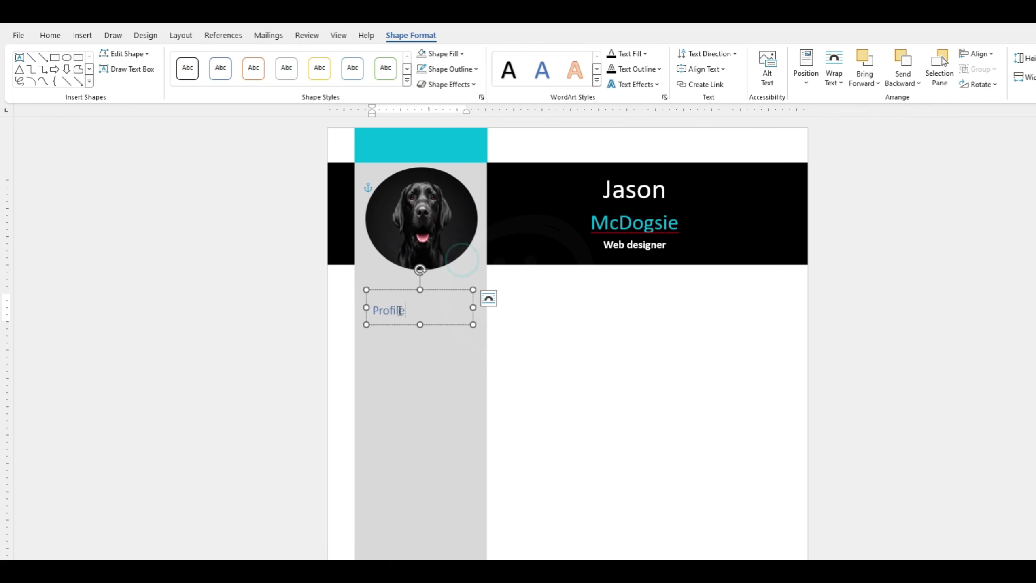
# Make 'Profile' bold, larger and black, and nudge its box up slightly.
pyautogui.doubleClick(400, 311)
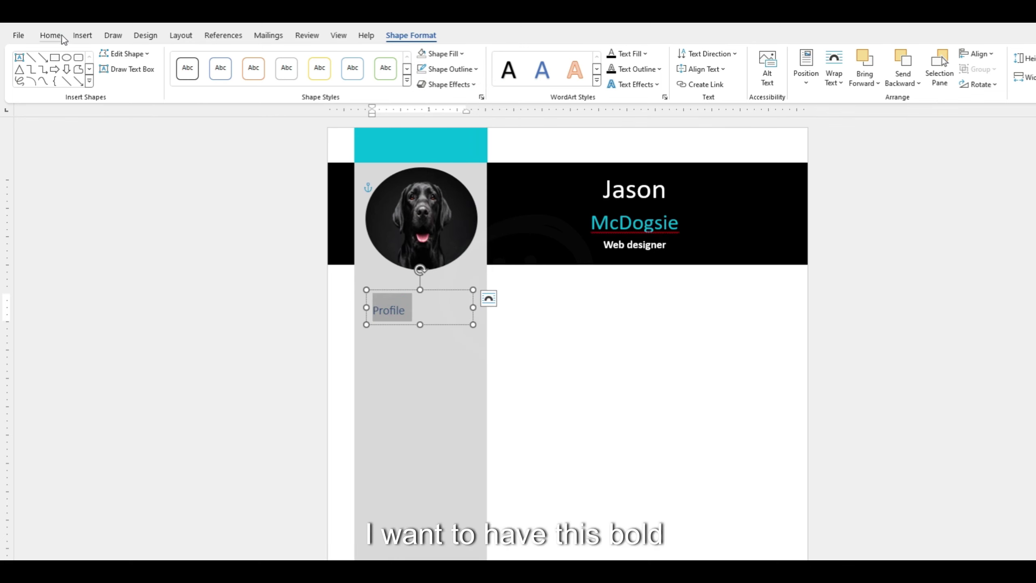
pyautogui.click(50, 35)
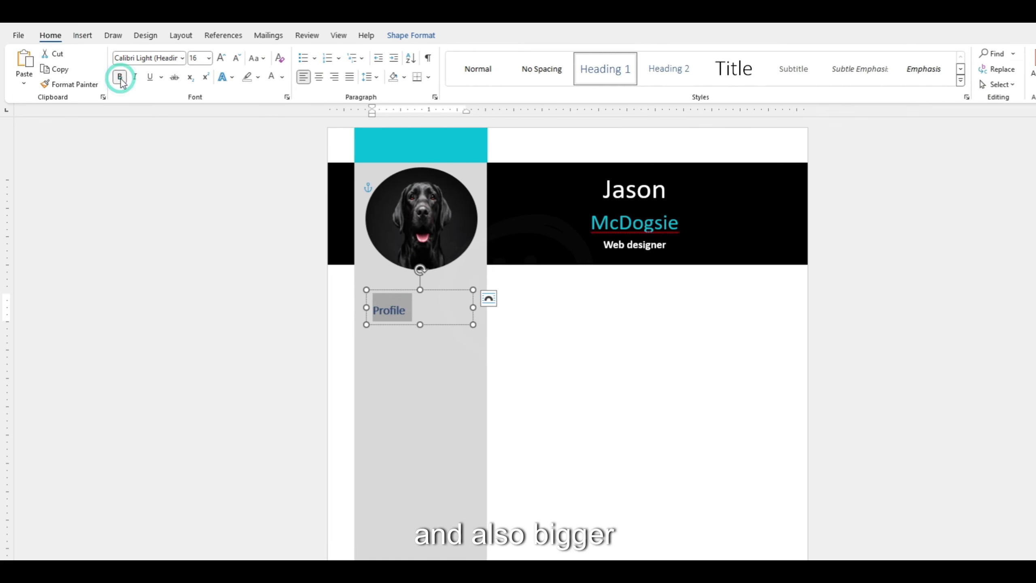
pyautogui.click(220, 57)
pyautogui.click(220, 58)
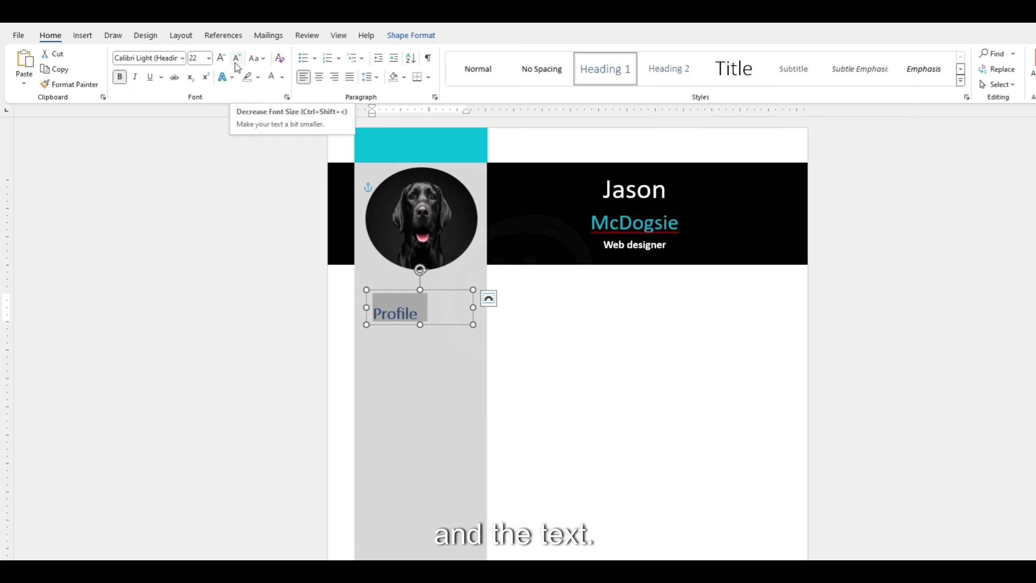
pyautogui.click(282, 76)
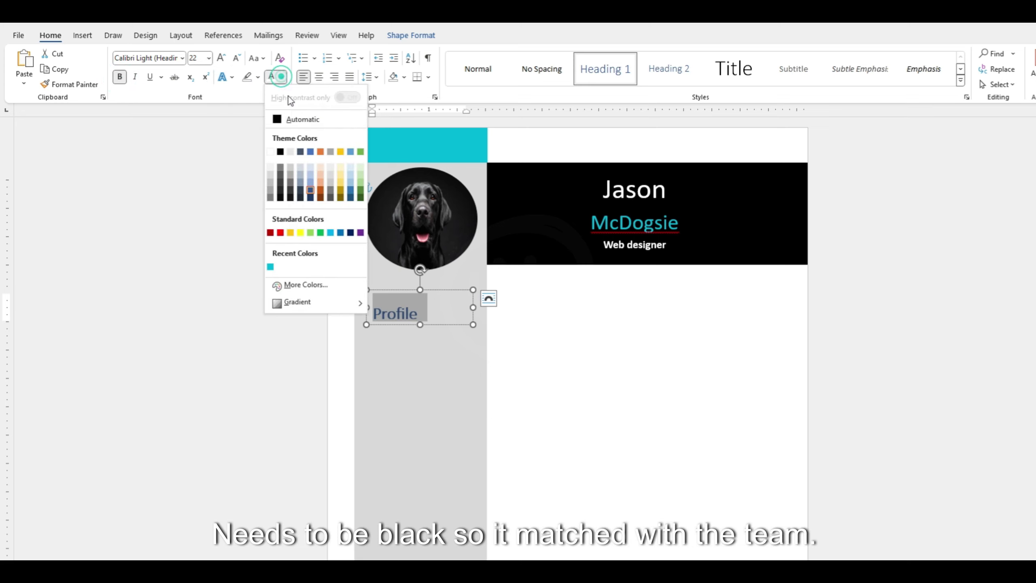
pyautogui.click(276, 119)
pyautogui.click(385, 320)
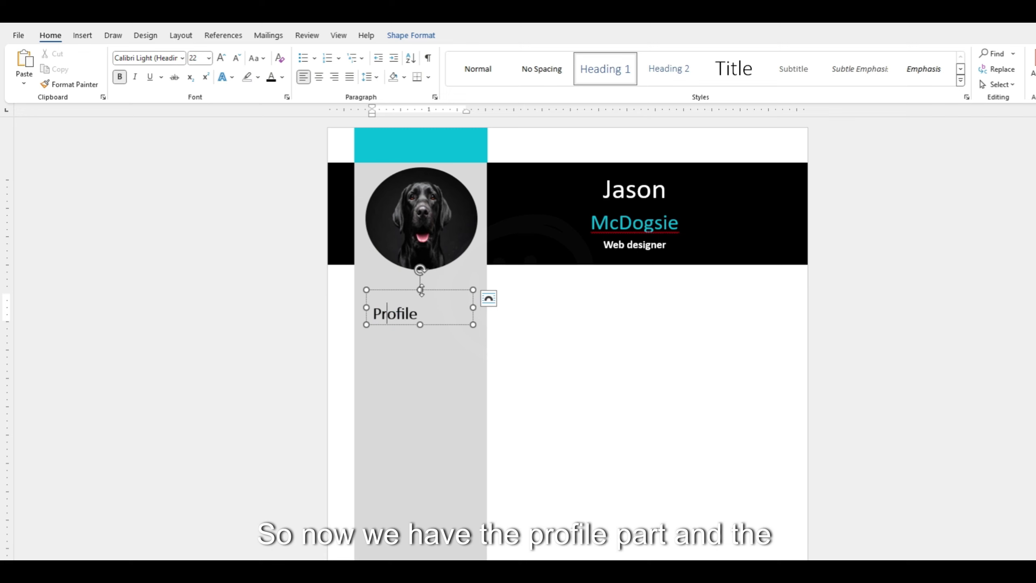
pyautogui.moveTo(422, 291); pyautogui.dragTo(421, 279)
pyautogui.press('Escape')
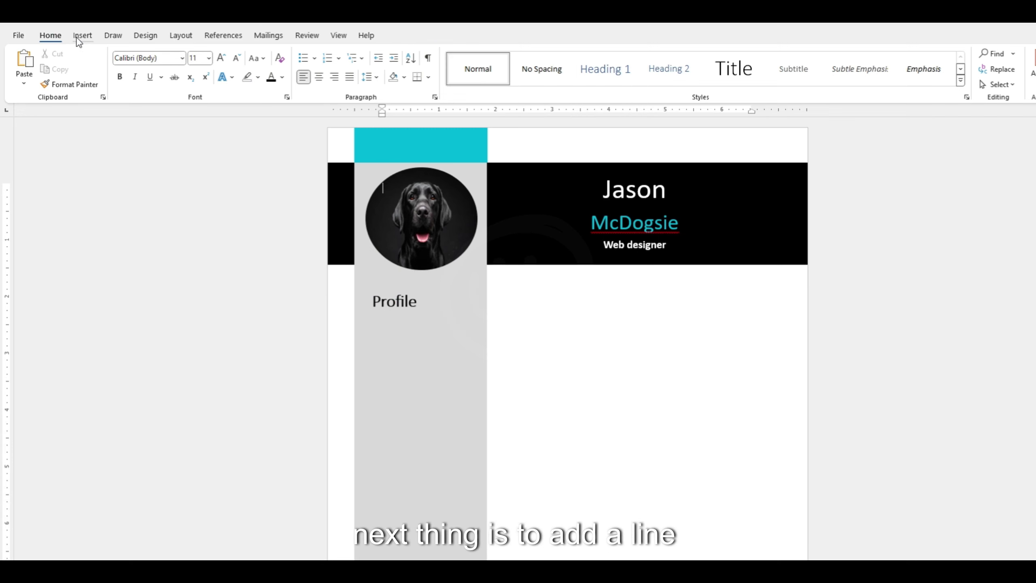
# Draw a horizontal line under 'Profile' and colour it the header's teal accent.
pyautogui.click(82, 36)
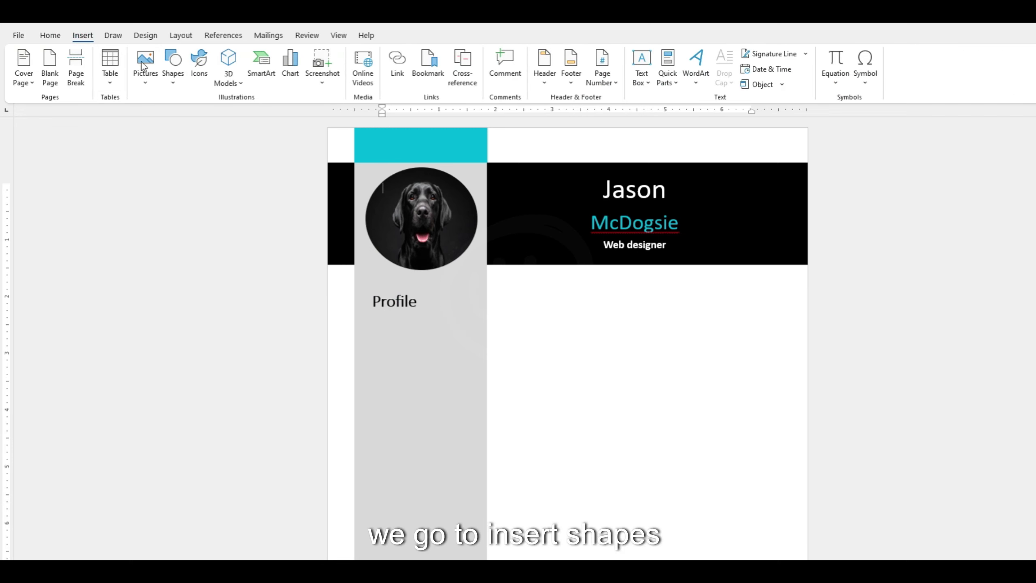
pyautogui.click(169, 78)
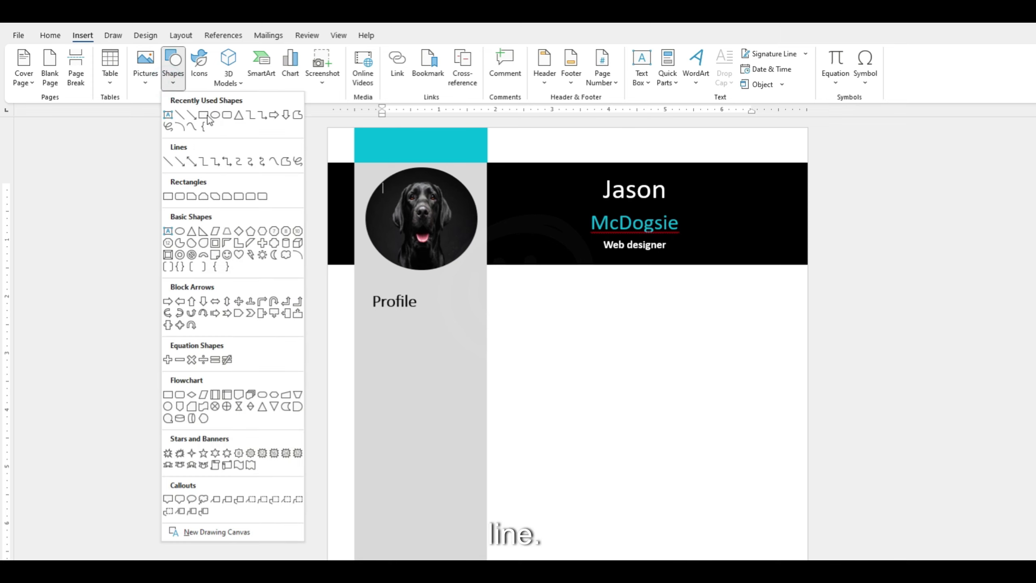
pyautogui.click(169, 163)
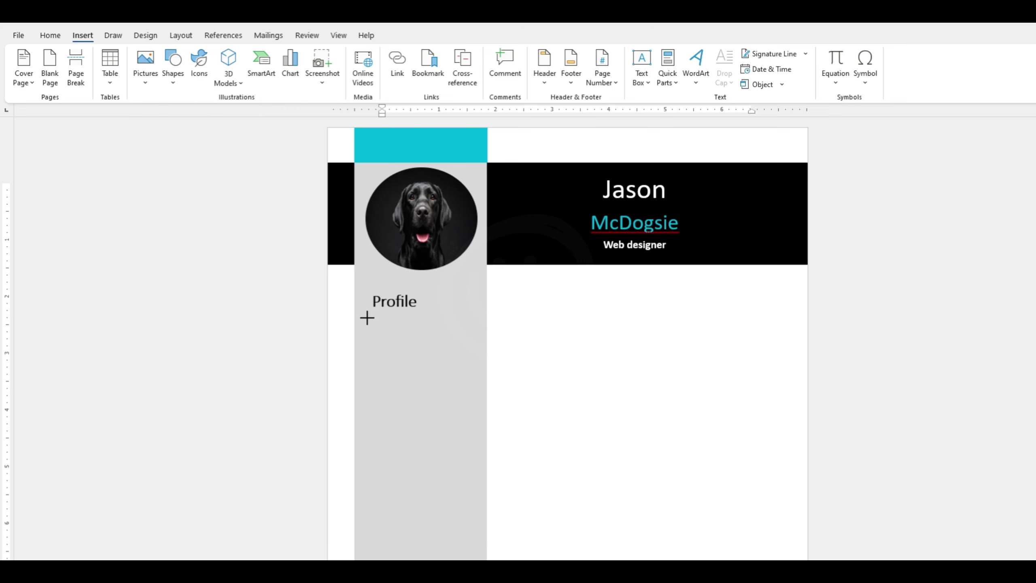
pyautogui.moveTo(367, 318); pyautogui.dragTo(472, 329)
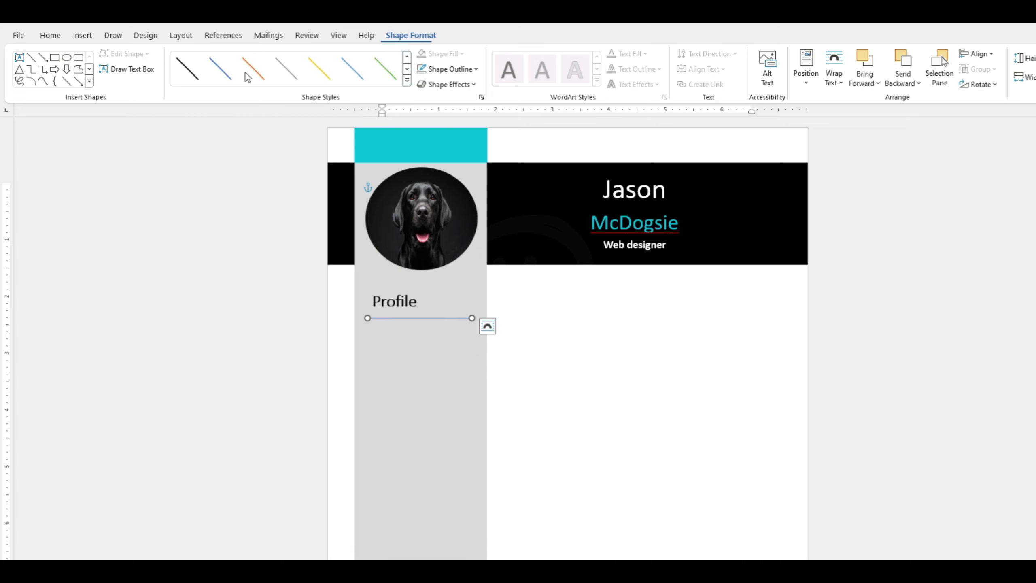
pyautogui.click(190, 76)
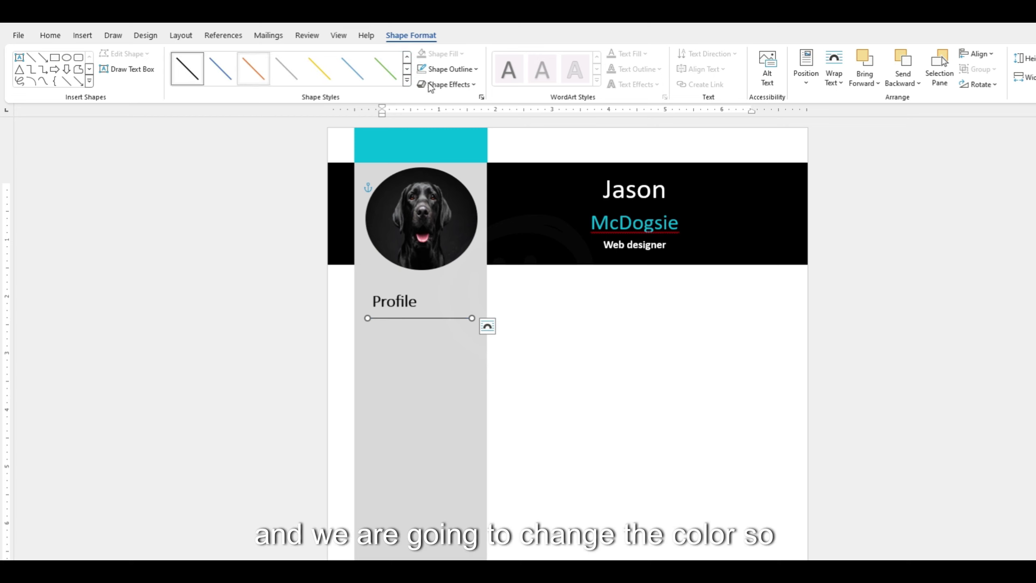
pyautogui.click(468, 75)
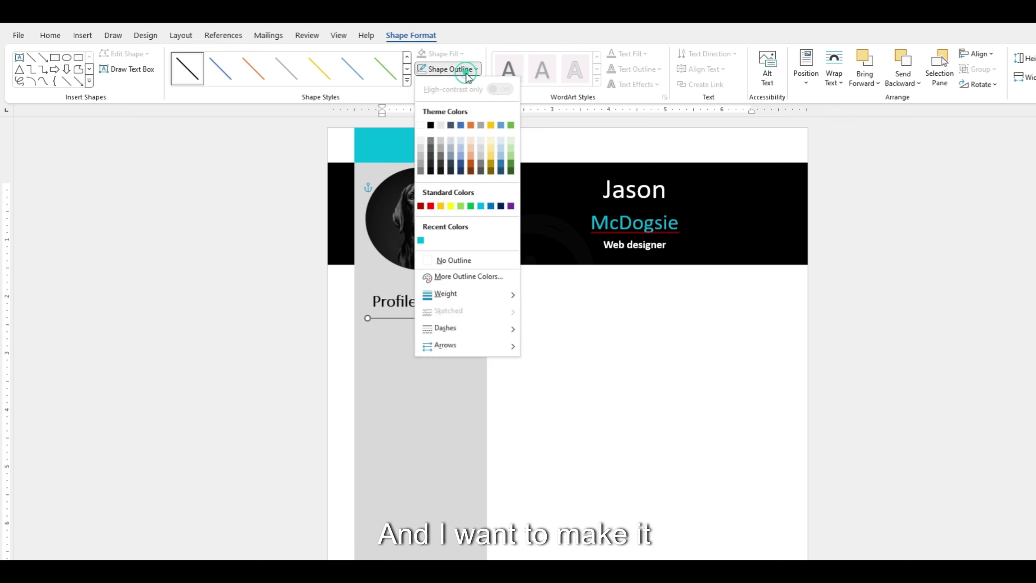
pyautogui.click(420, 241)
pyautogui.click(537, 371)
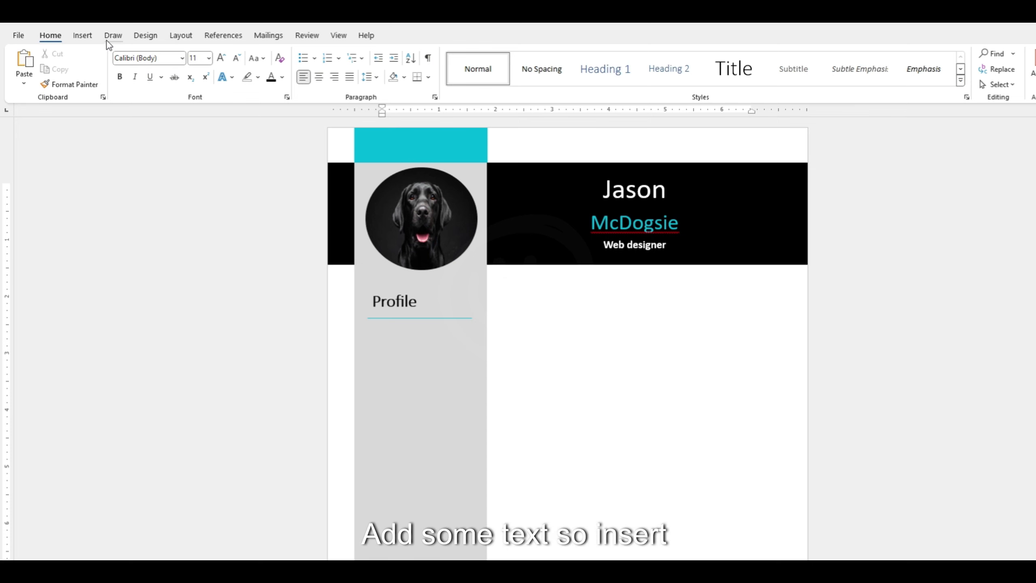
pyautogui.click(82, 35)
# Add a placeholder-text box below the Profile line with no fill and no outline.
pyautogui.click(168, 80)
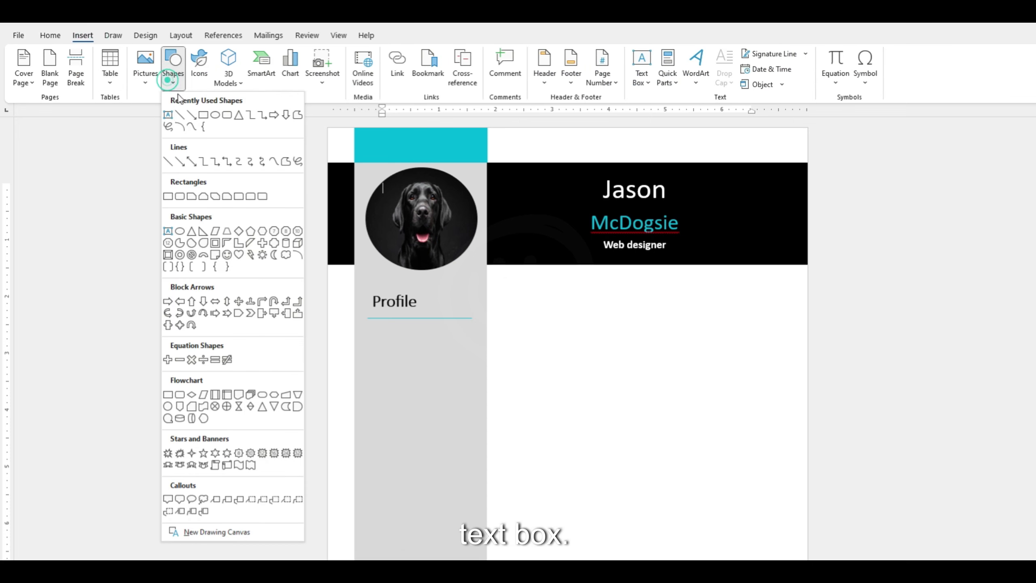
pyautogui.click(168, 115)
pyautogui.moveTo(368, 330); pyautogui.dragTo(469, 488)
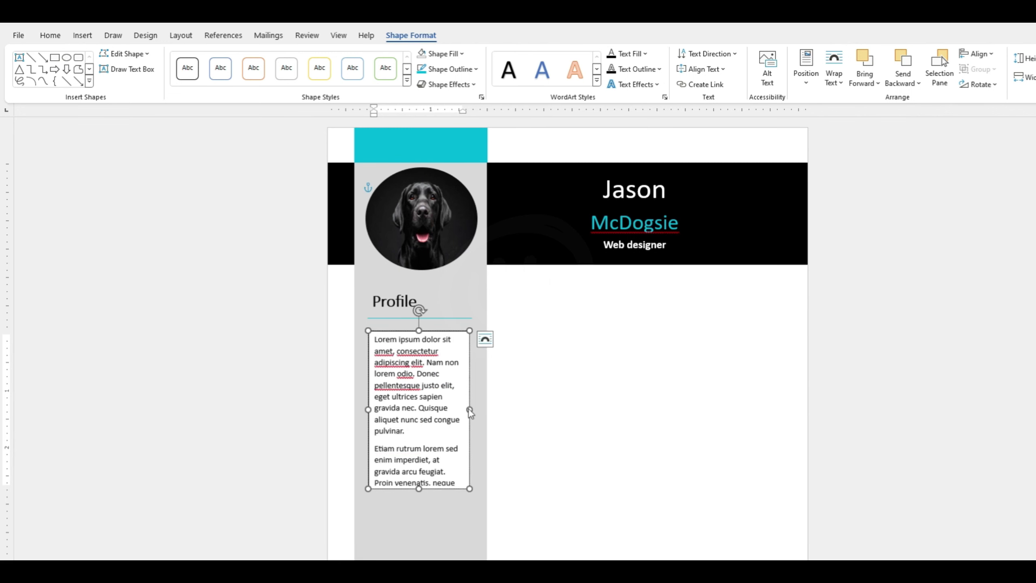
pyautogui.click(449, 437)
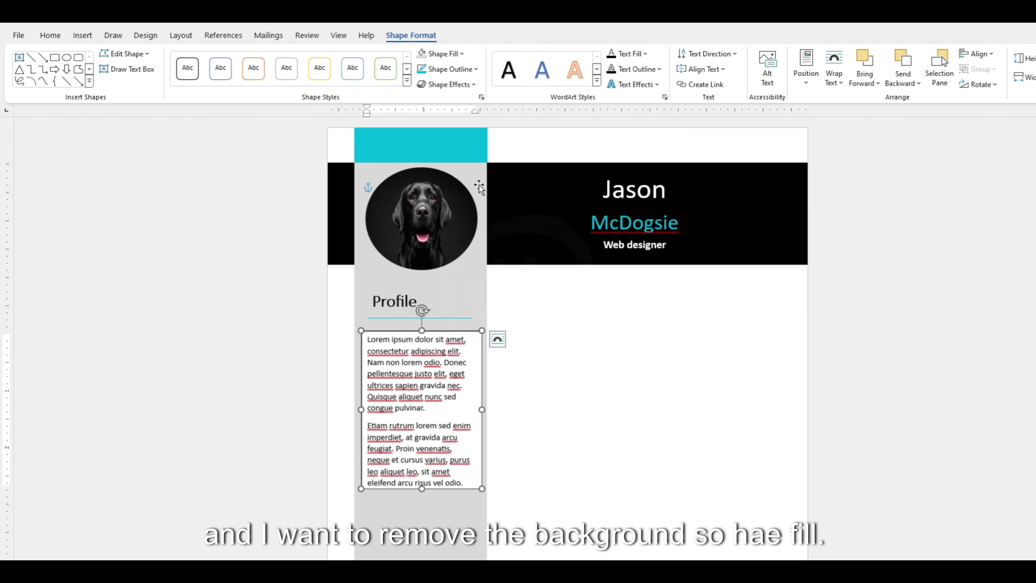
pyautogui.click(455, 54)
pyautogui.click(453, 246)
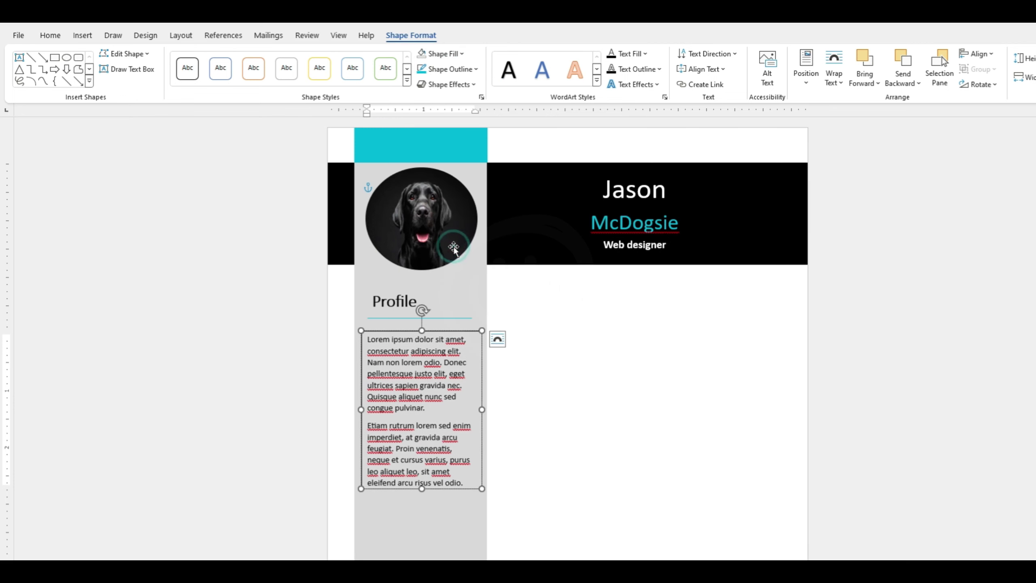
pyautogui.click(451, 69)
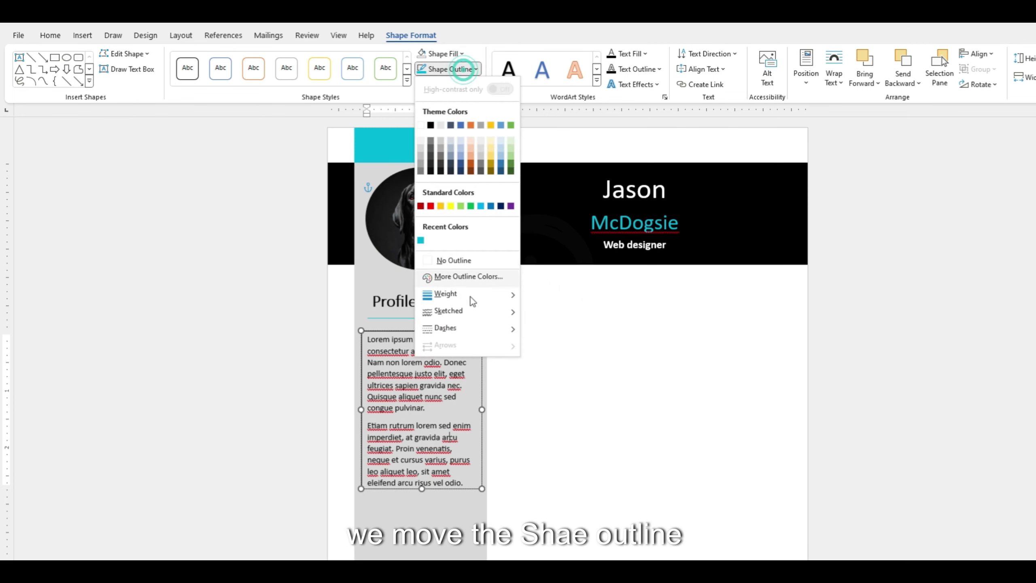
pyautogui.click(451, 259)
pyautogui.click(532, 398)
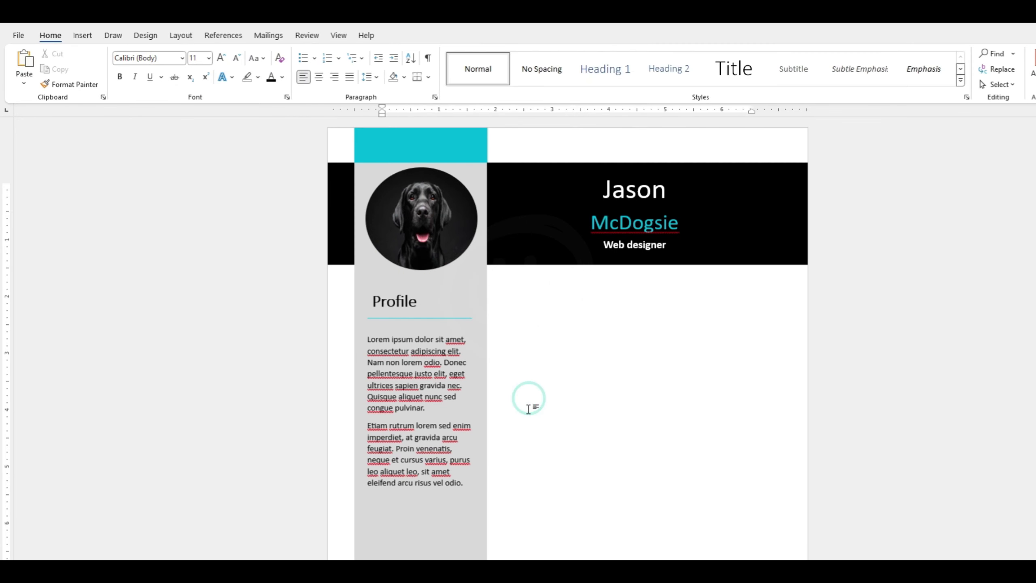
# Duplicate the Profile heading and body text and place the copy below the original.
pyautogui.moveTo(432, 322); pyautogui.dragTo(432, 319)
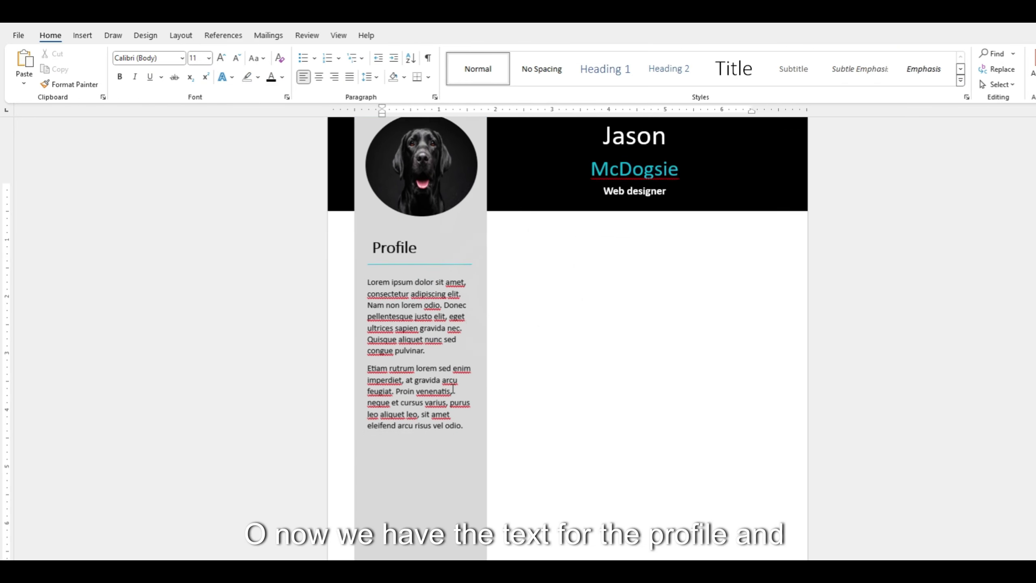
pyautogui.click(451, 390)
pyautogui.click(416, 312)
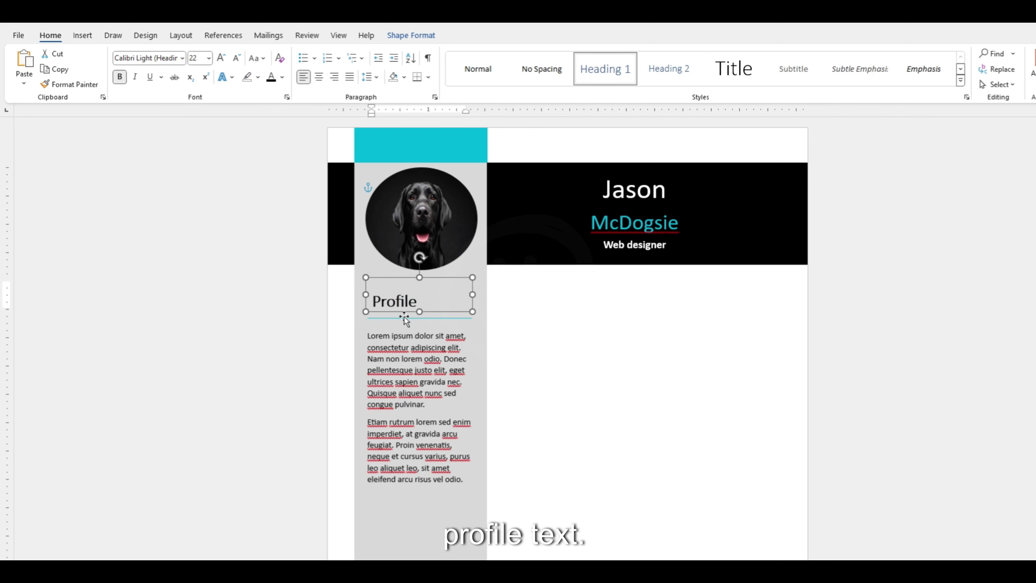
pyautogui.keyDown('shift'); pyautogui.click(434, 324); pyautogui.keyUp('shift')
pyautogui.hotkey('ctrl', 'c')
pyautogui.hotkey('ctrl', 'v')
pyautogui.scroll(-3, 449, 310)
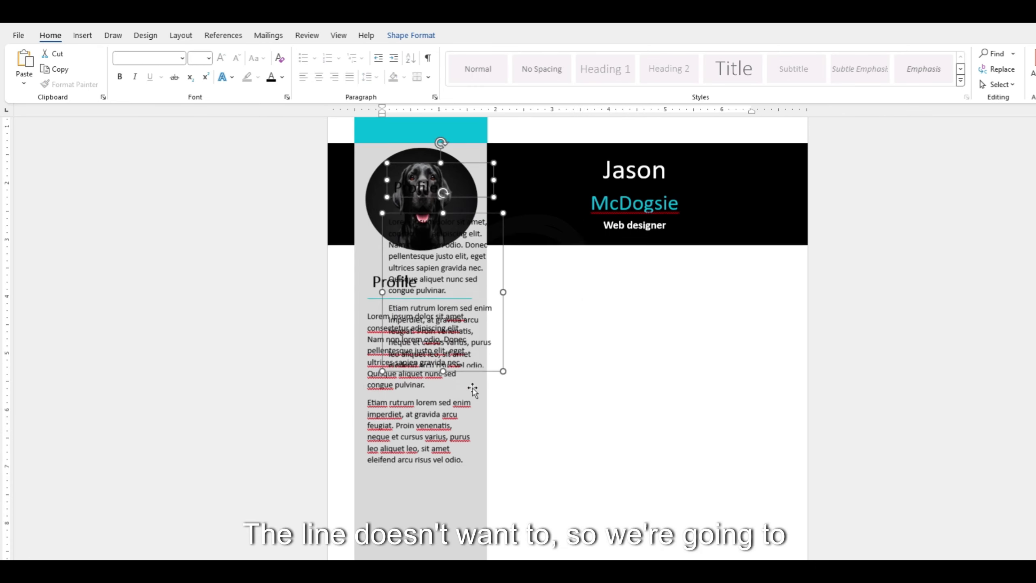
pyautogui.moveTo(477, 281); pyautogui.dragTo(454, 529)
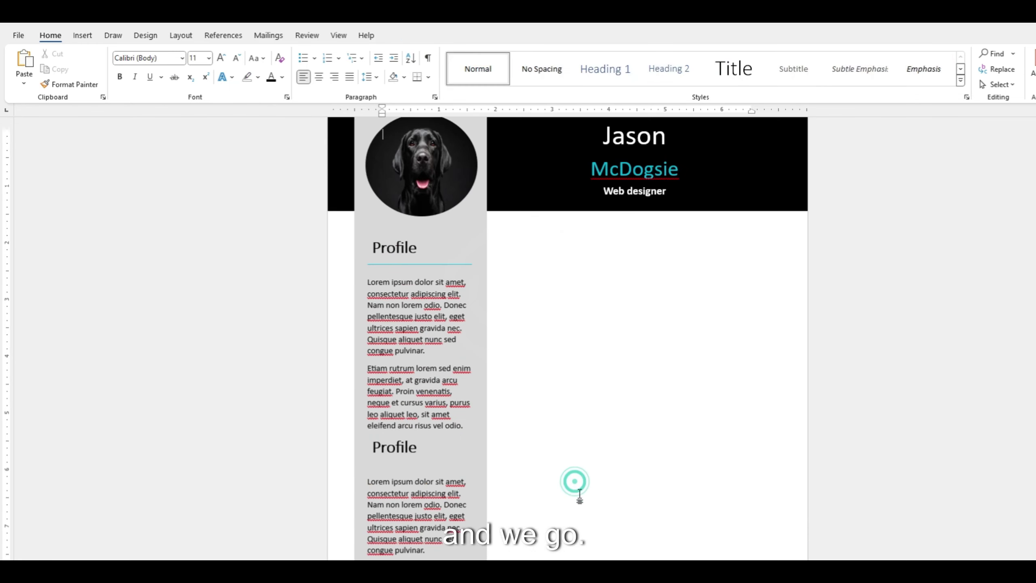
# Draw a horizontal line under the duplicated heading.
pyautogui.click(82, 36)
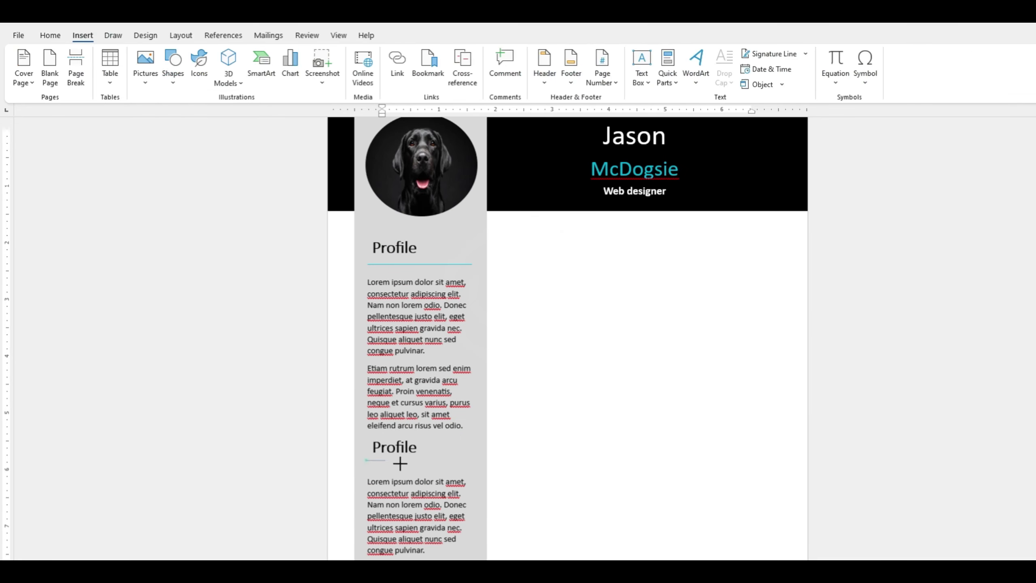
pyautogui.click(173, 65)
pyautogui.click(171, 162)
pyautogui.moveTo(366, 461); pyautogui.dragTo(473, 460)
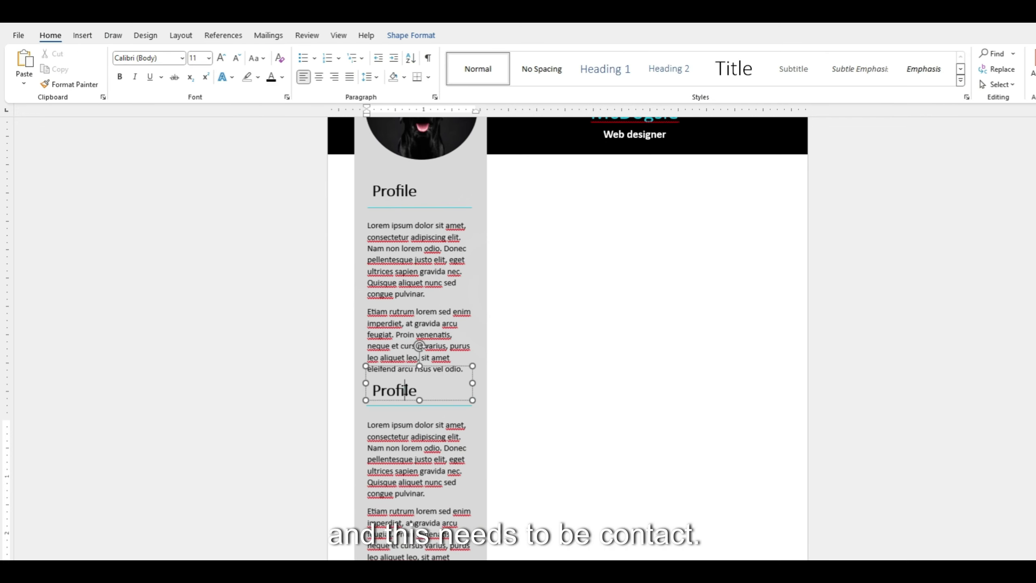
# Rename the heading 'Contact' and replace its body with a phone number, e-mail and location.
pyautogui.doubleClick(405, 389)
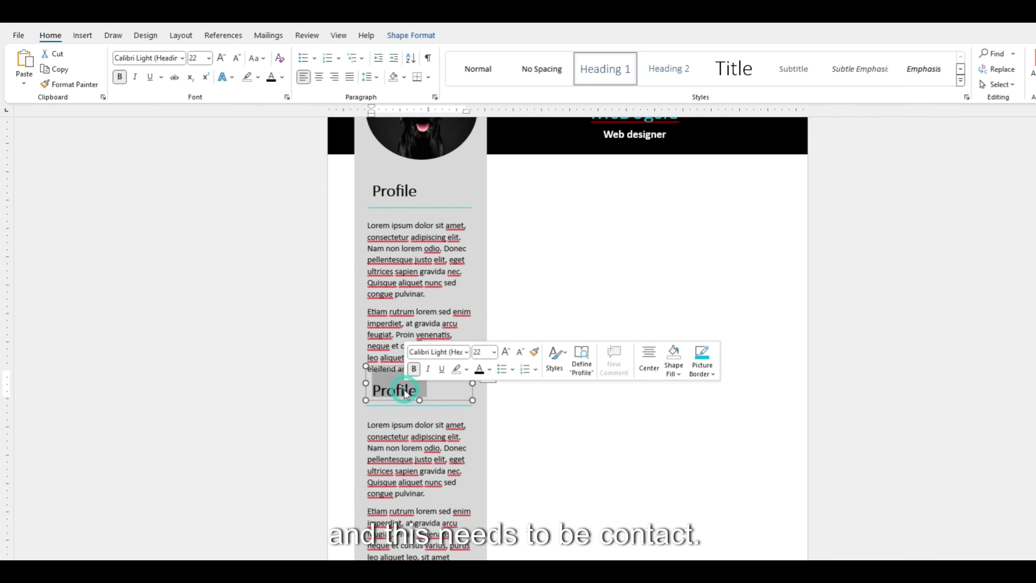
pyautogui.write('Contact')
pyautogui.click(413, 536)
pyautogui.hotkey('ctrl', 'a')
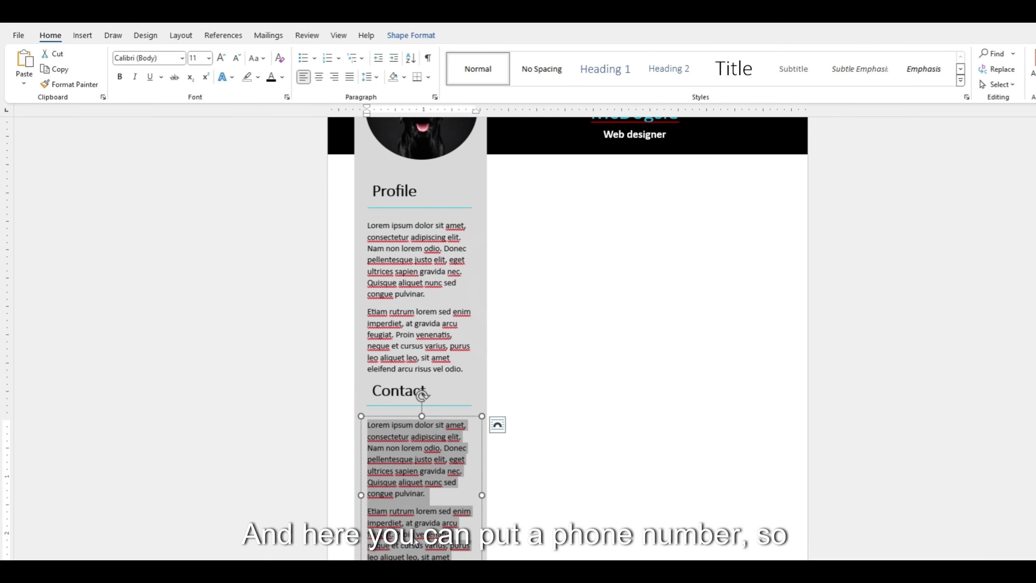
pyautogui.press('Delete')
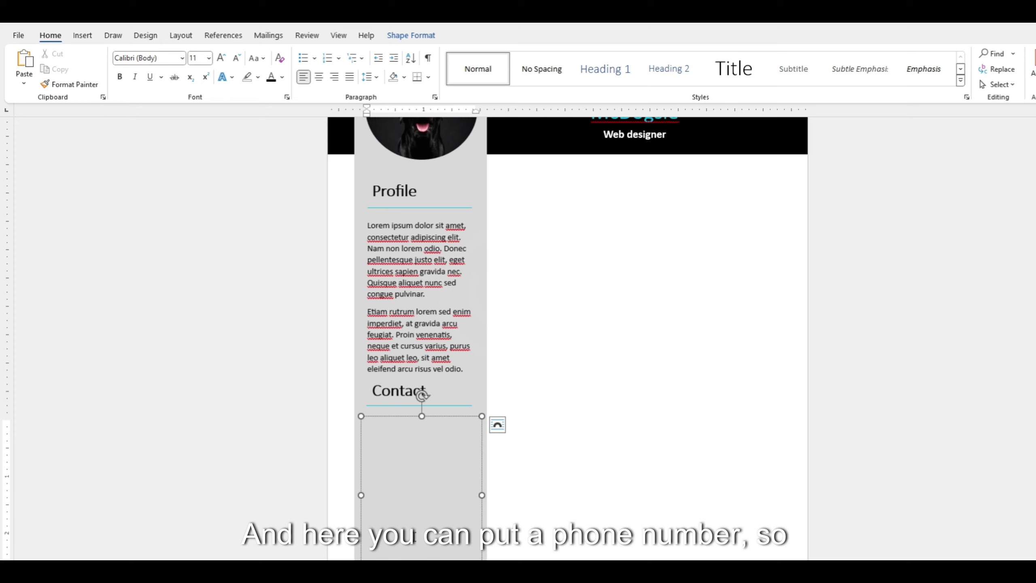
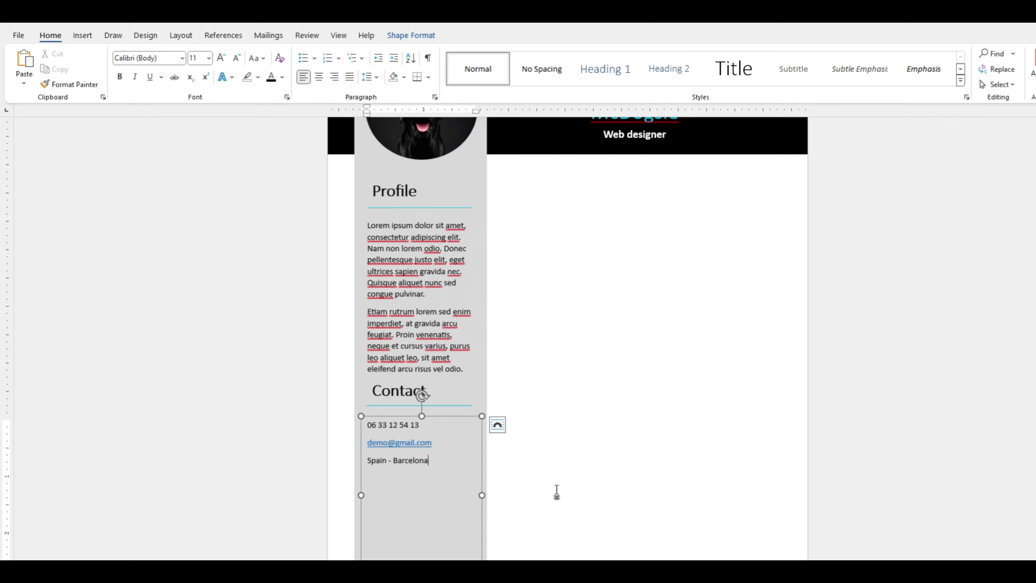
pyautogui.moveTo(482, 495); pyautogui.dragTo(454, 495)
pyautogui.scroll(3, 498, 479)
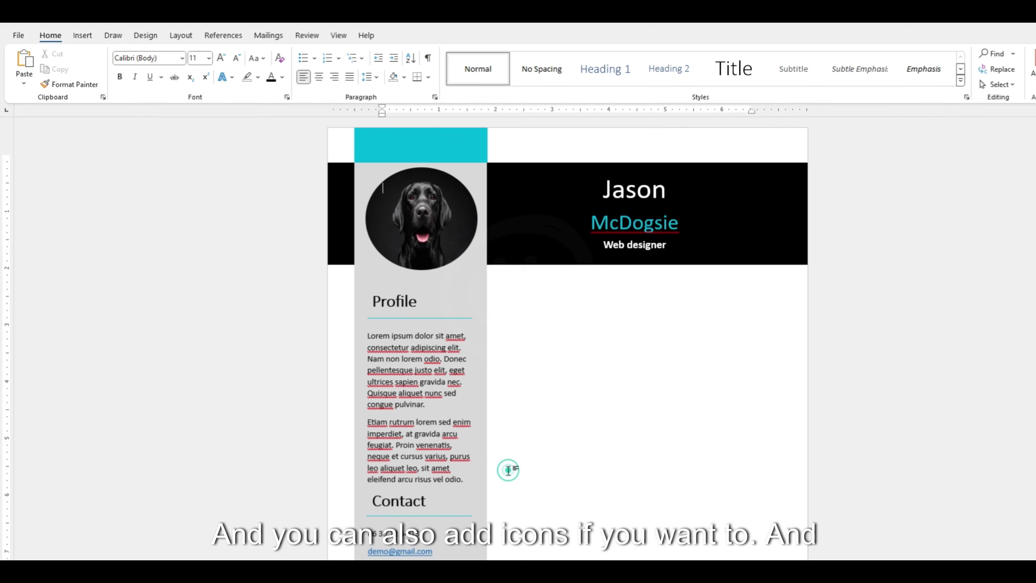
pyautogui.scroll(-3, 508, 469)
pyautogui.scroll(3, 508, 470)
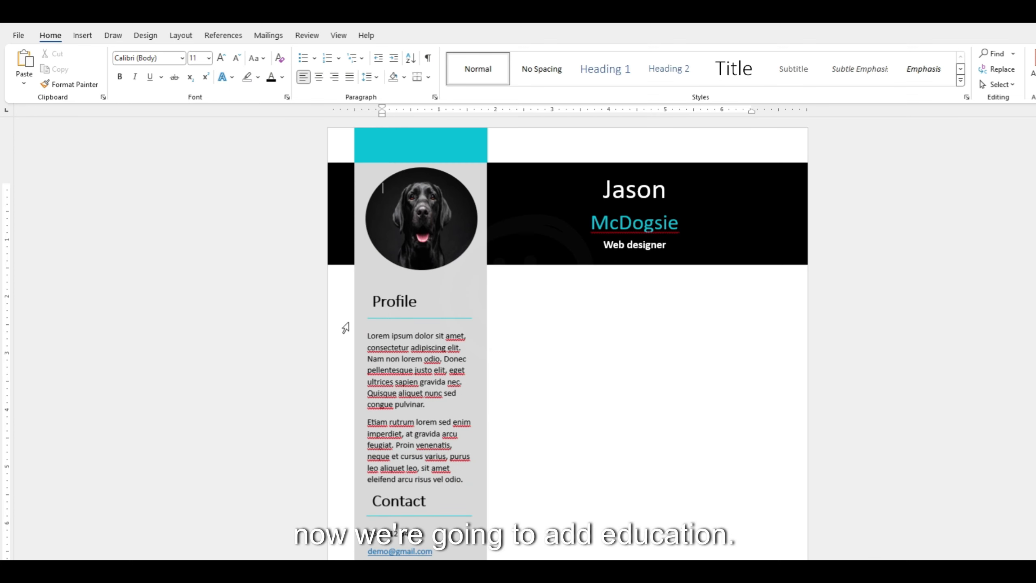
# Add an 18 pt borderless 'Education' heading text box on the right side.
pyautogui.click(78, 36)
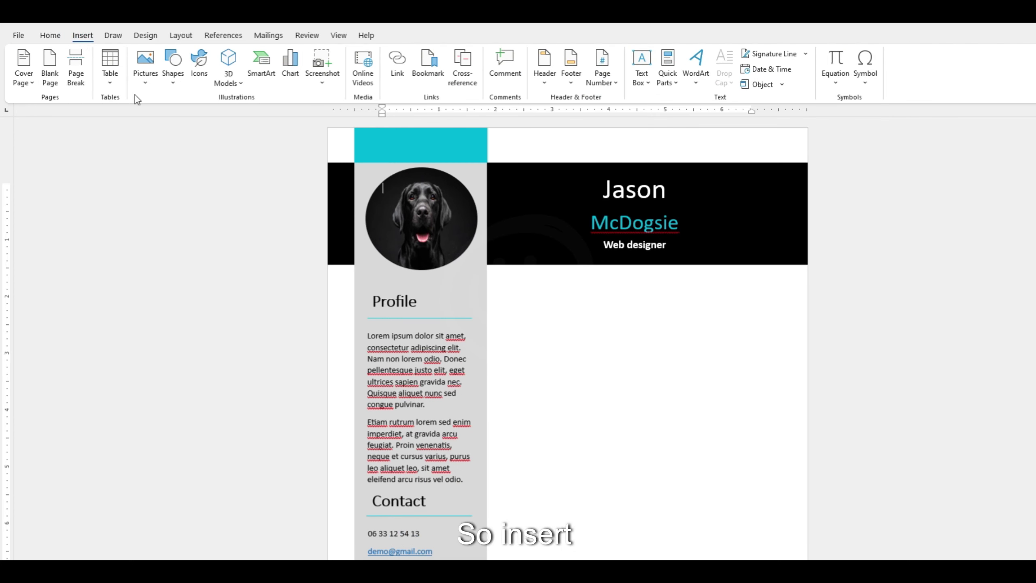
pyautogui.click(178, 82)
pyautogui.click(167, 115)
pyautogui.moveTo(511, 292); pyautogui.dragTo(668, 328)
pyautogui.write('Education')
pyautogui.hotkey('ctrl', 'a')
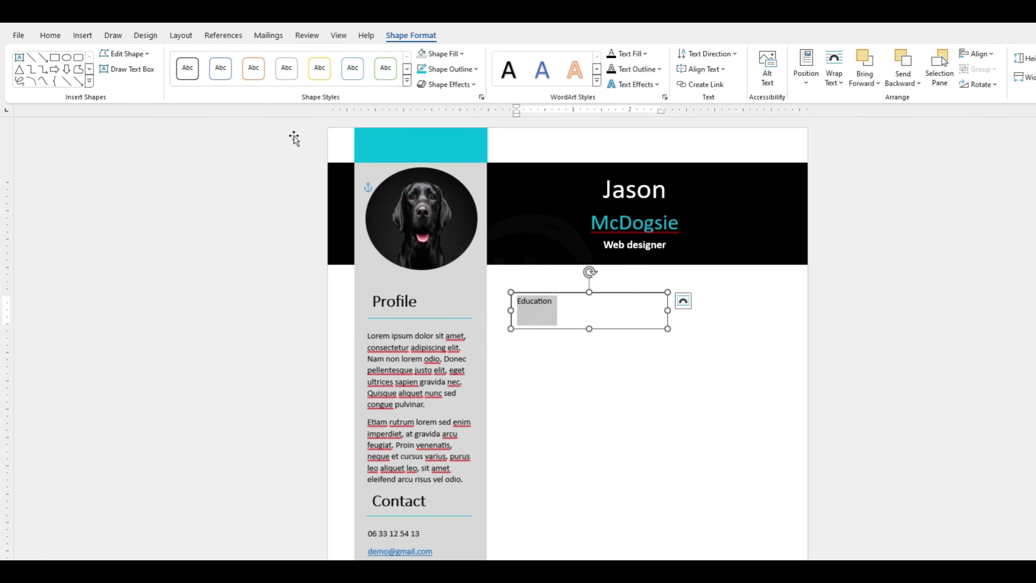
pyautogui.click(50, 35)
pyautogui.click(221, 58)
pyautogui.click(425, 36)
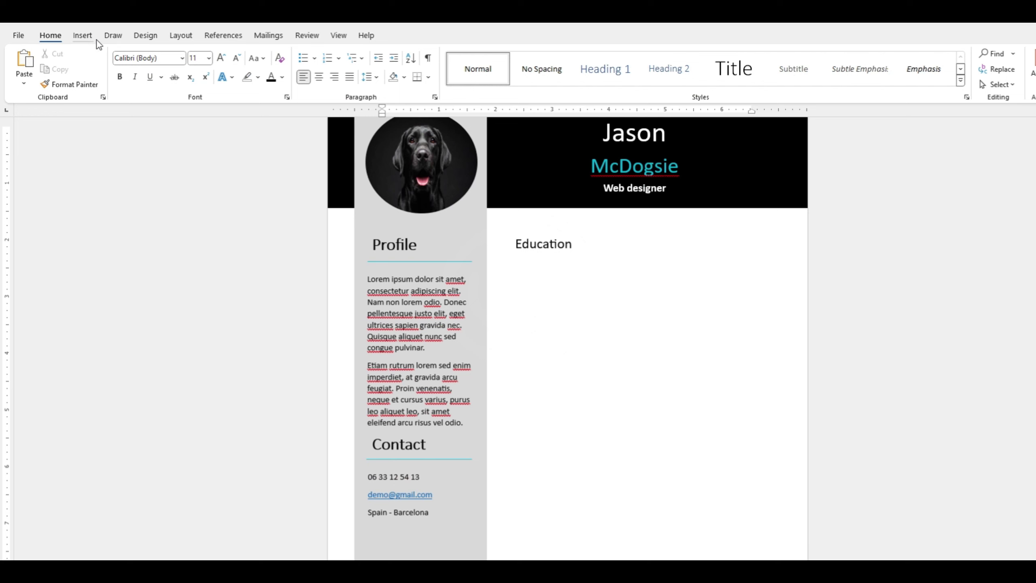
# Draw a short line beside the Education heading.
pyautogui.click(91, 37)
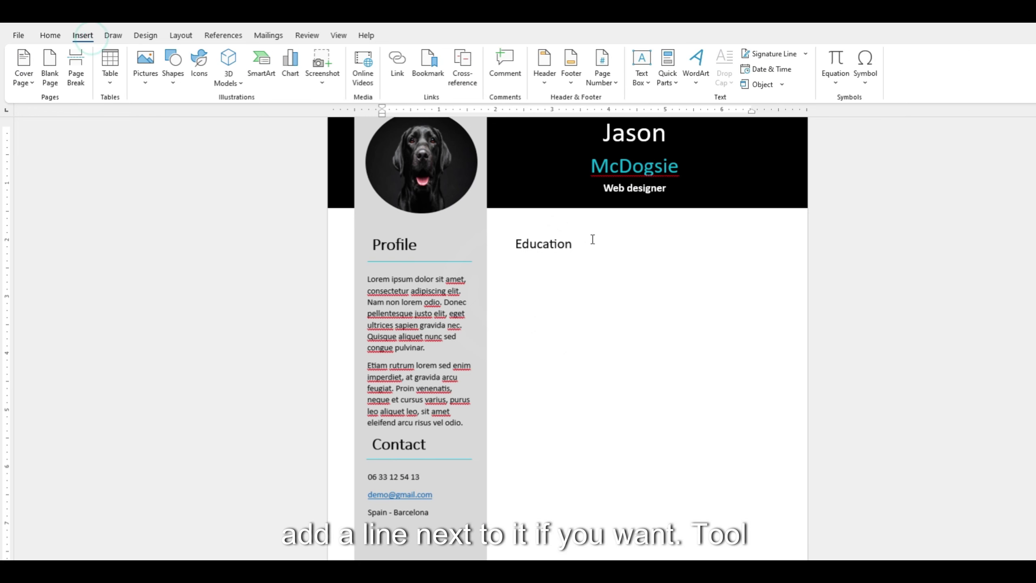
pyautogui.click(174, 71)
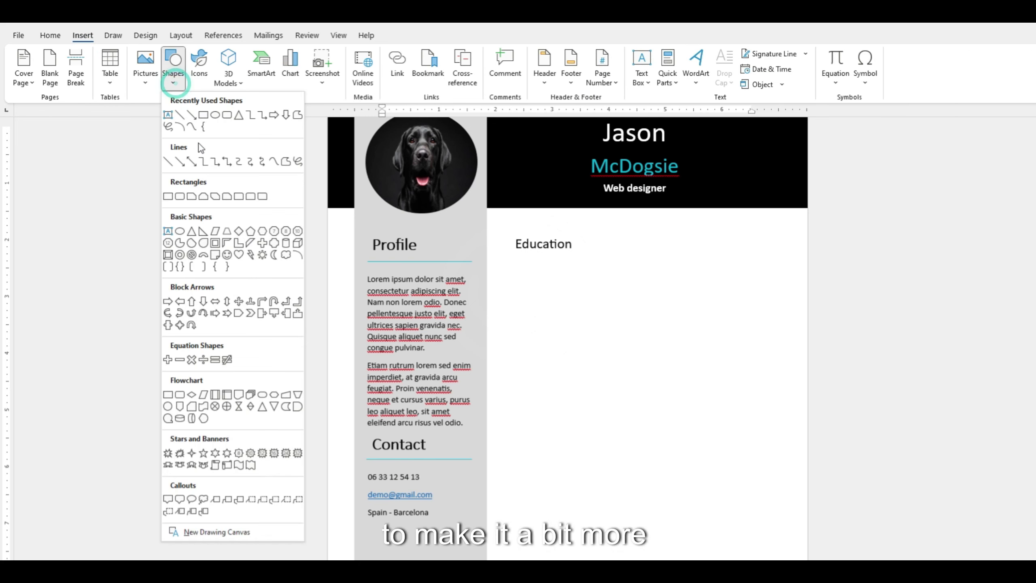
pyautogui.click(179, 115)
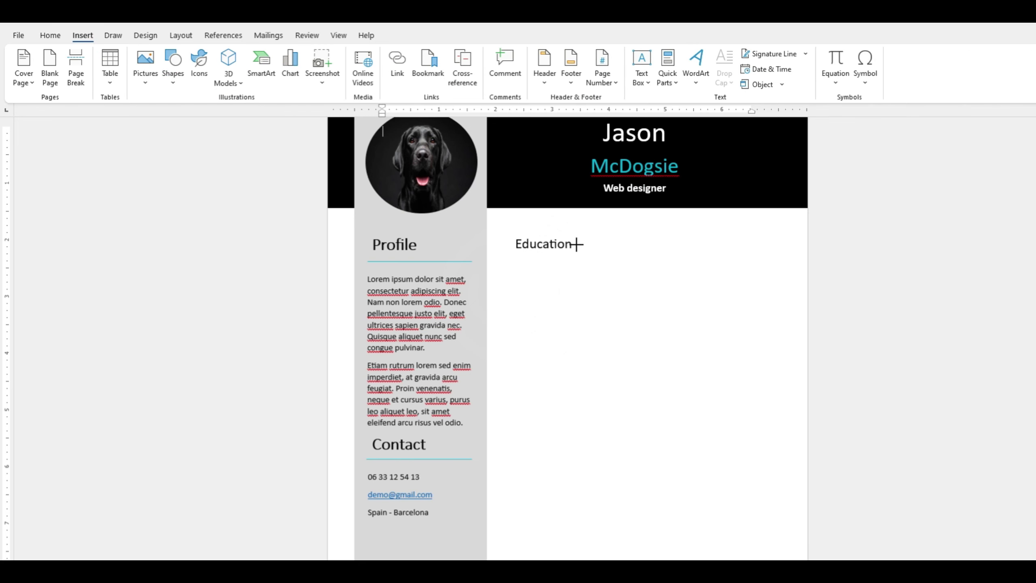
pyautogui.moveTo(608, 246); pyautogui.dragTo(609, 245)
pyautogui.click(612, 318)
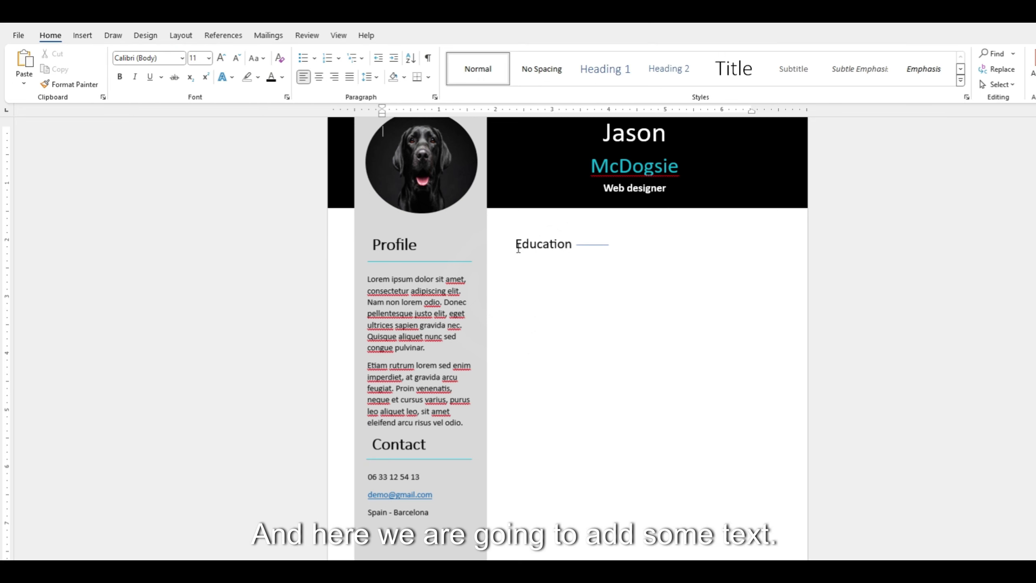
# Add a text box below Education holding the pasted two school entries, widened to the margin.
pyautogui.click(83, 35)
pyautogui.click(173, 72)
pyautogui.click(169, 111)
pyautogui.moveTo(515, 261); pyautogui.dragTo(712, 394)
pyautogui.hotkey('ctrl', 'v')
pyautogui.moveTo(714, 327); pyautogui.dragTo(753, 327)
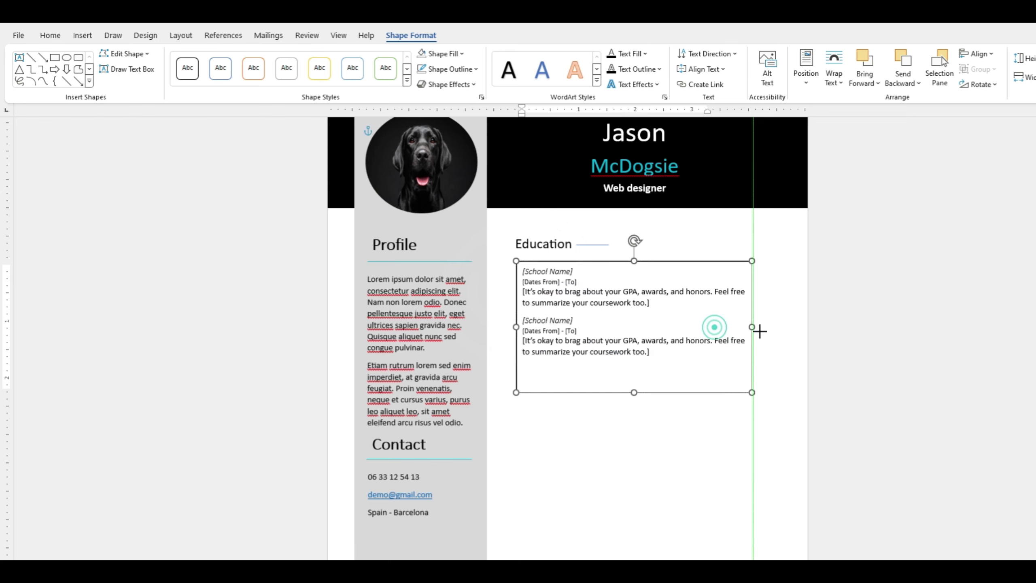
pyautogui.press('Escape')
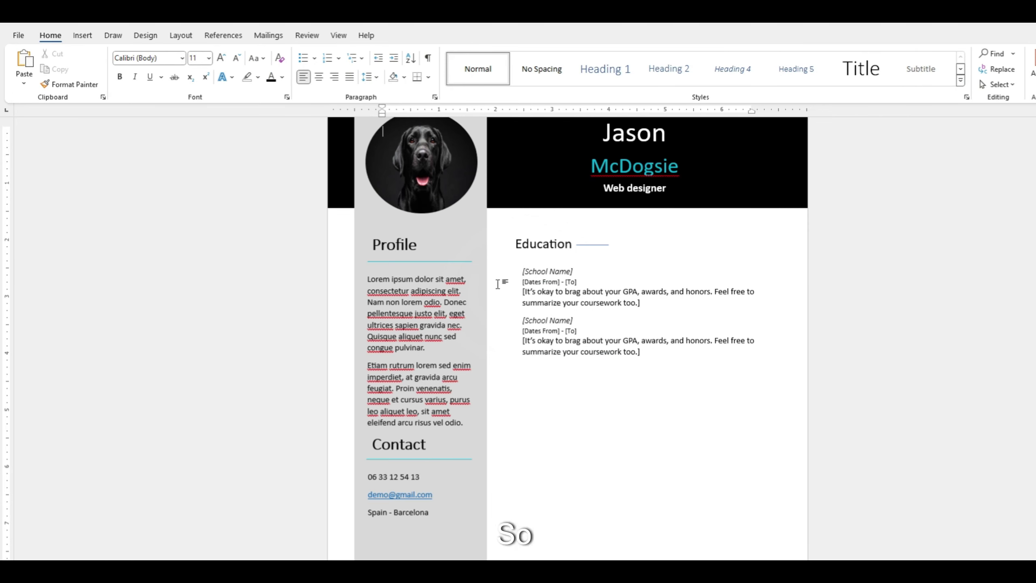
# Copy the Education heading below the school entries and rename it 'Experience'.
pyautogui.moveTo(620, 266); pyautogui.dragTo(621, 409)
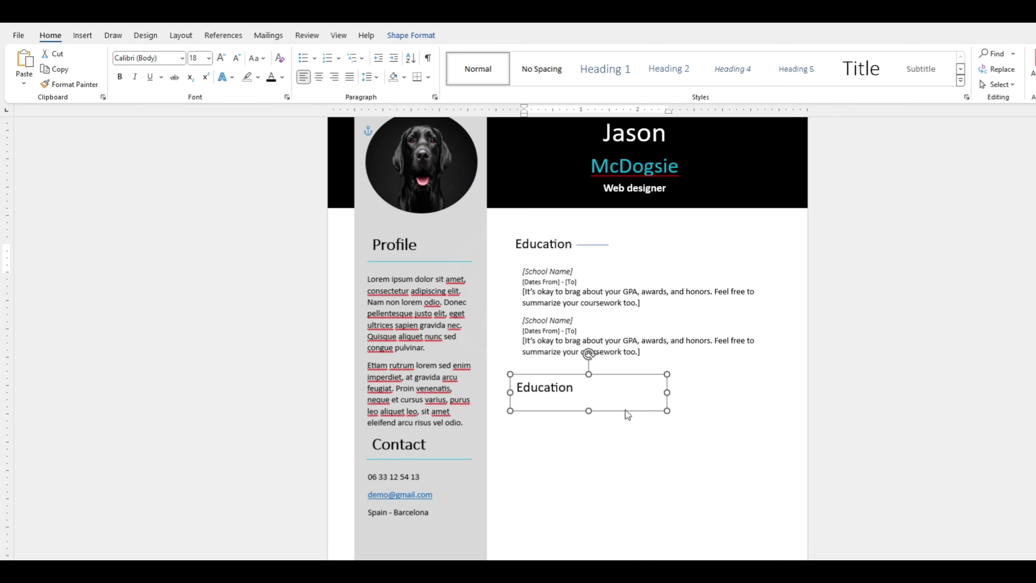
pyautogui.doubleClick(543, 386)
pyautogui.write('Experience')
pyautogui.click(657, 484)
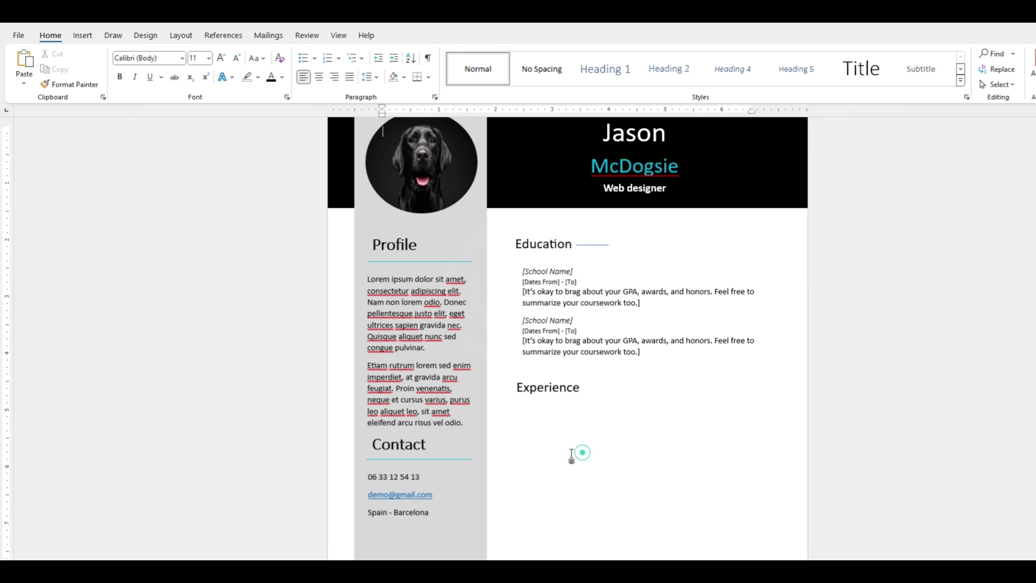
# Duplicate the entries box and place it under the Experience heading for the job entries.
pyautogui.click(570, 325)
pyautogui.click(570, 322)
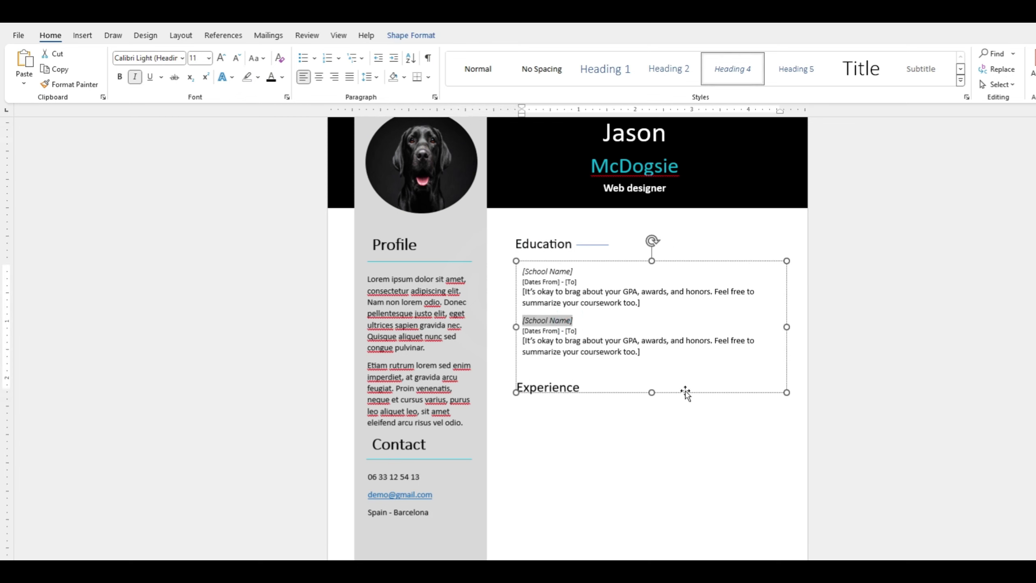
pyautogui.hotkey('ctrl', 'c')
pyautogui.hotkey('ctrl', 'v')
pyautogui.moveTo(729, 321); pyautogui.dragTo(724, 453)
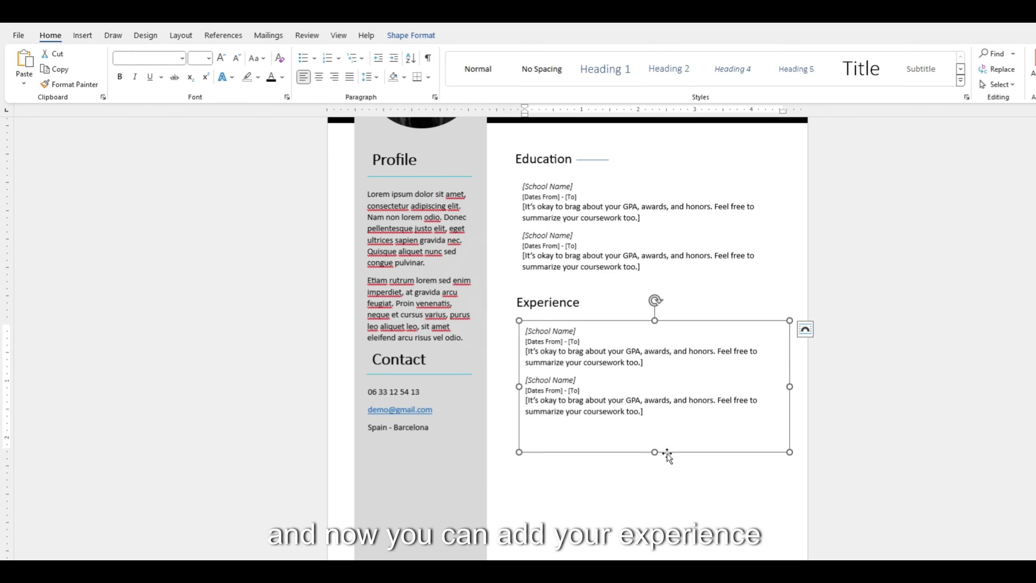
pyautogui.press('Escape')
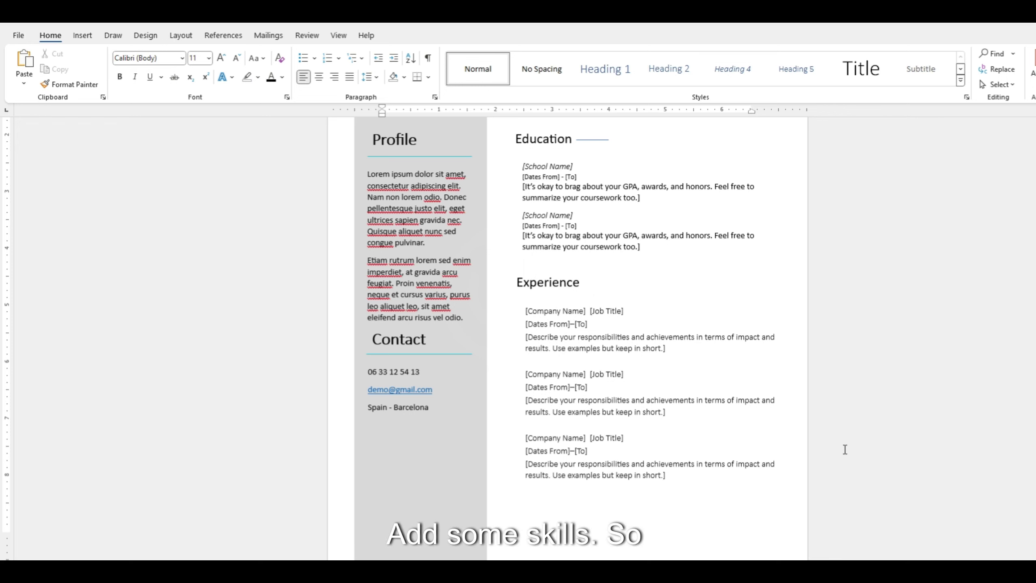
# Copy the Experience heading below the jobs to start the Skills section with its bulleted list.
pyautogui.click(547, 284)
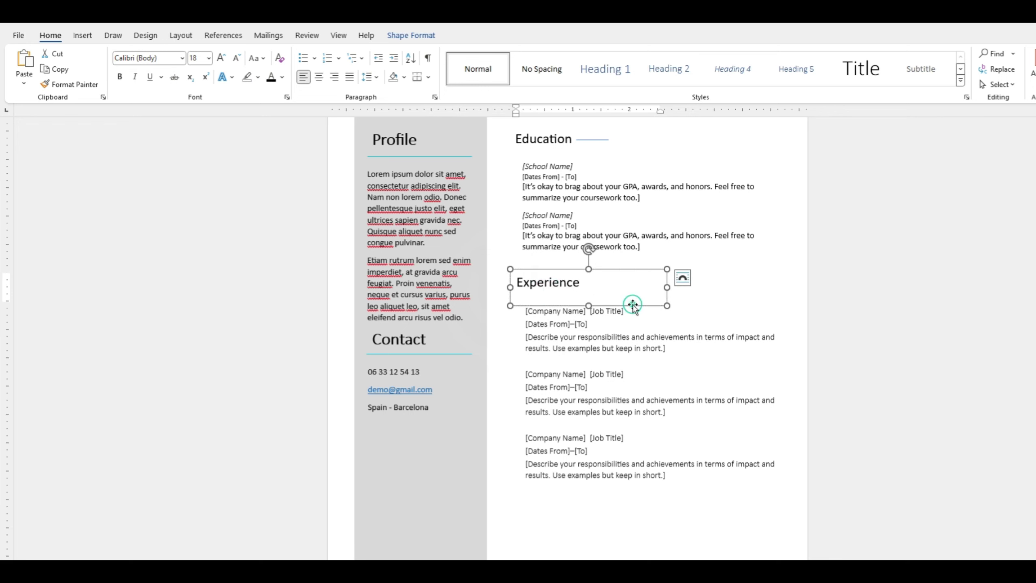
pyautogui.moveTo(629, 301); pyautogui.dragTo(650, 530)
pyautogui.doubleClick(559, 506)
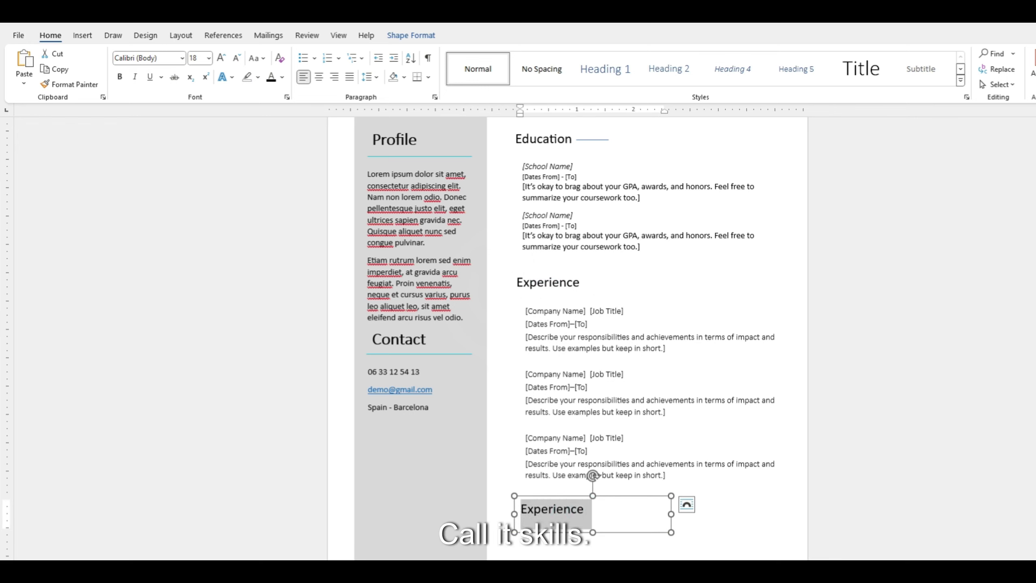
pyautogui.click(302, 57)
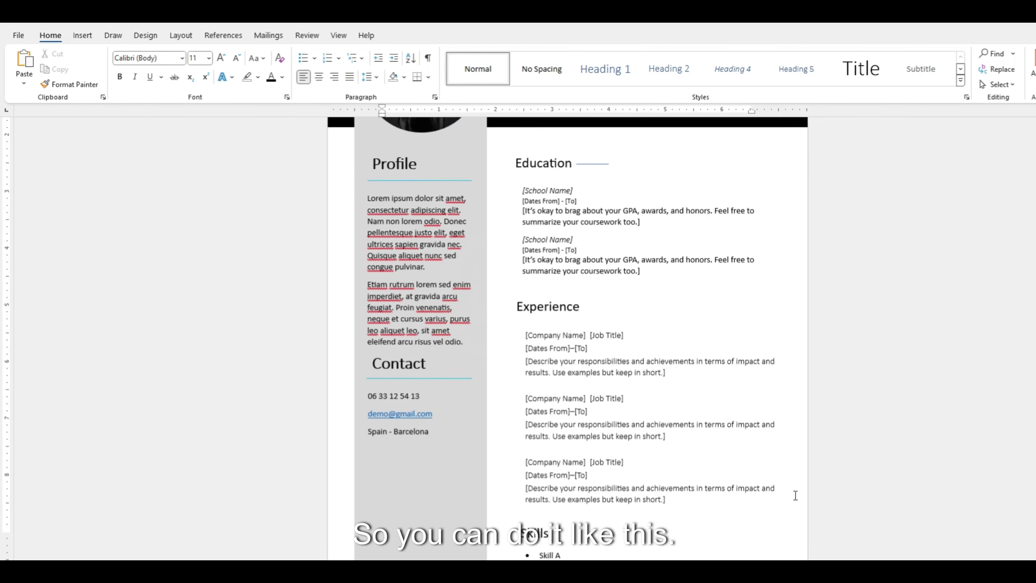
pyautogui.scroll(-1, 795, 493)
pyautogui.click(551, 532)
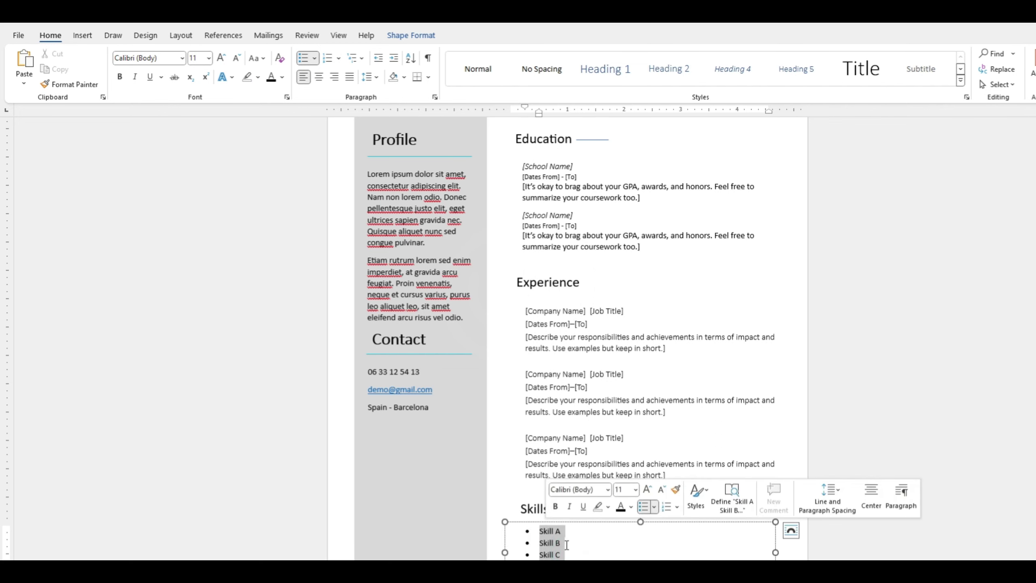
# Replace the skill bullets with 'Skill A' and draw a light outlined bar beside it.
pyautogui.press('BackSpace')
pyautogui.write('Ski')
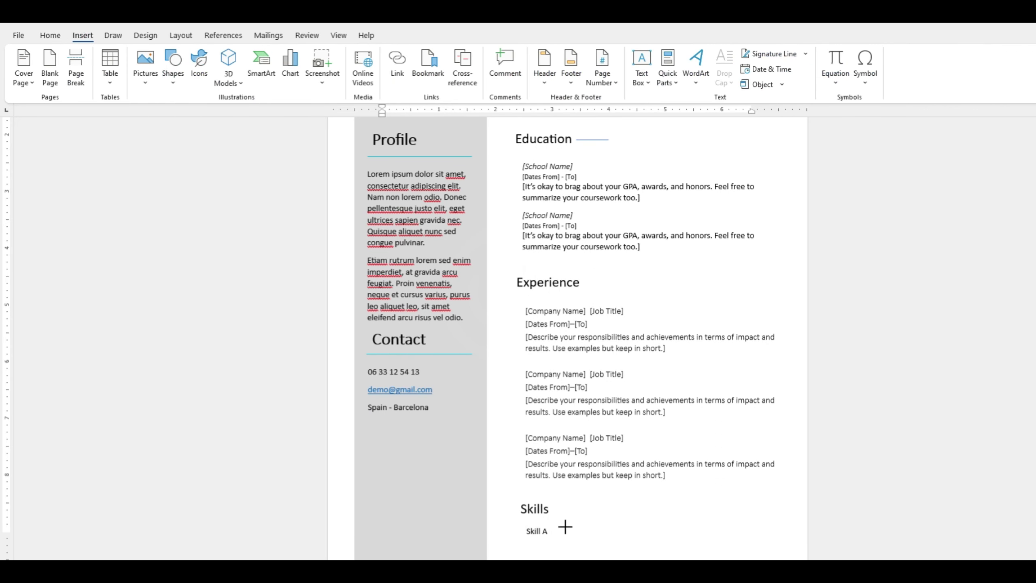
pyautogui.moveTo(565, 531); pyautogui.dragTo(690, 531)
pyautogui.click(352, 67)
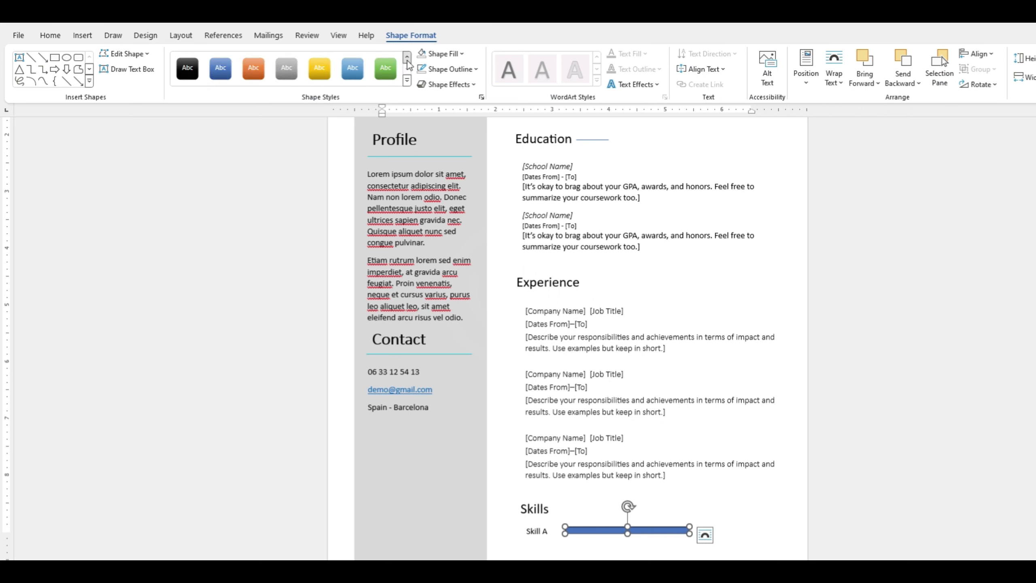
pyautogui.click(682, 530)
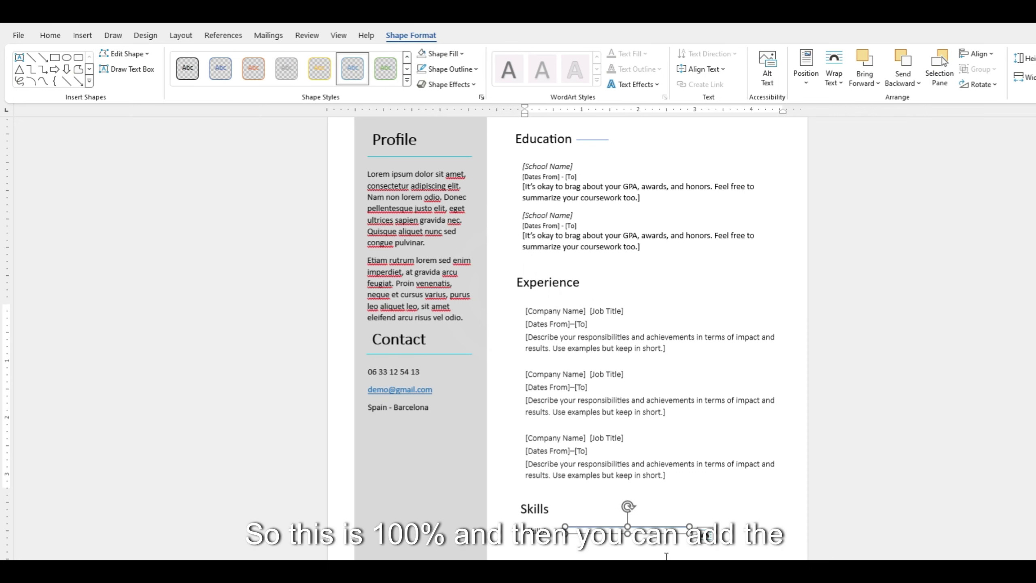
pyautogui.click(708, 490)
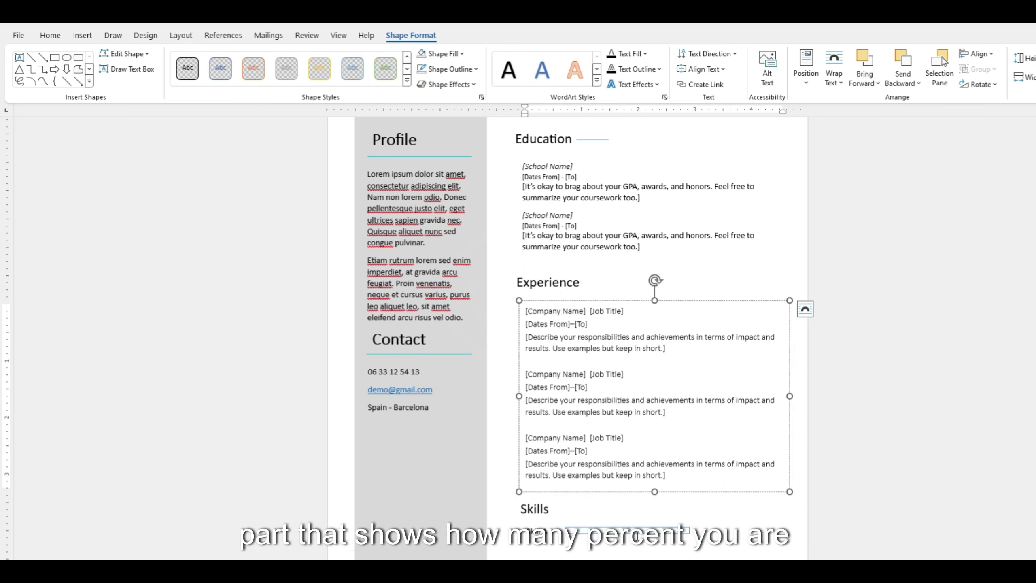
# Draw a filled blue rectangle over part of the Skill A bar as its progress.
pyautogui.click(83, 36)
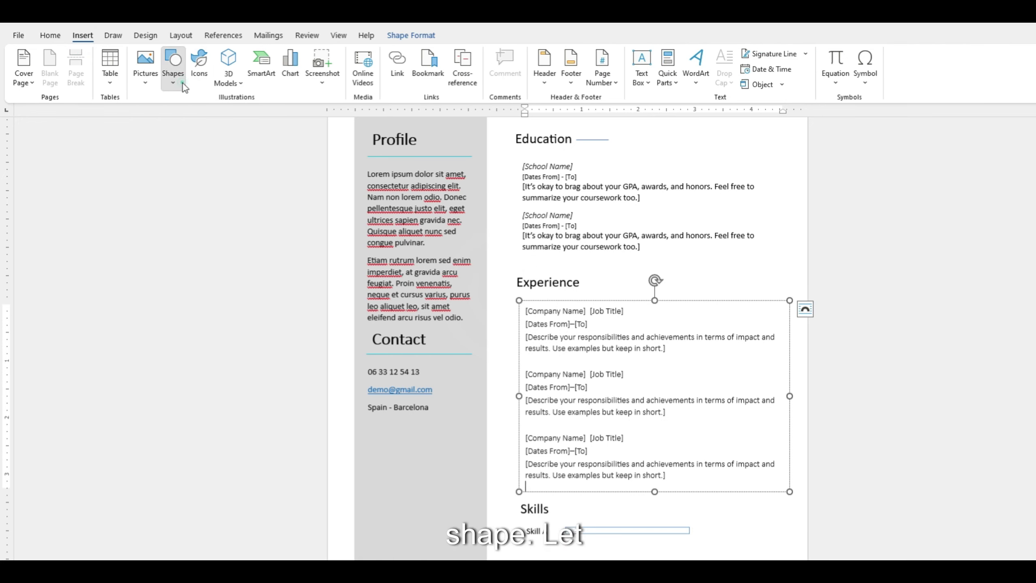
pyautogui.click(172, 67)
pyautogui.click(201, 116)
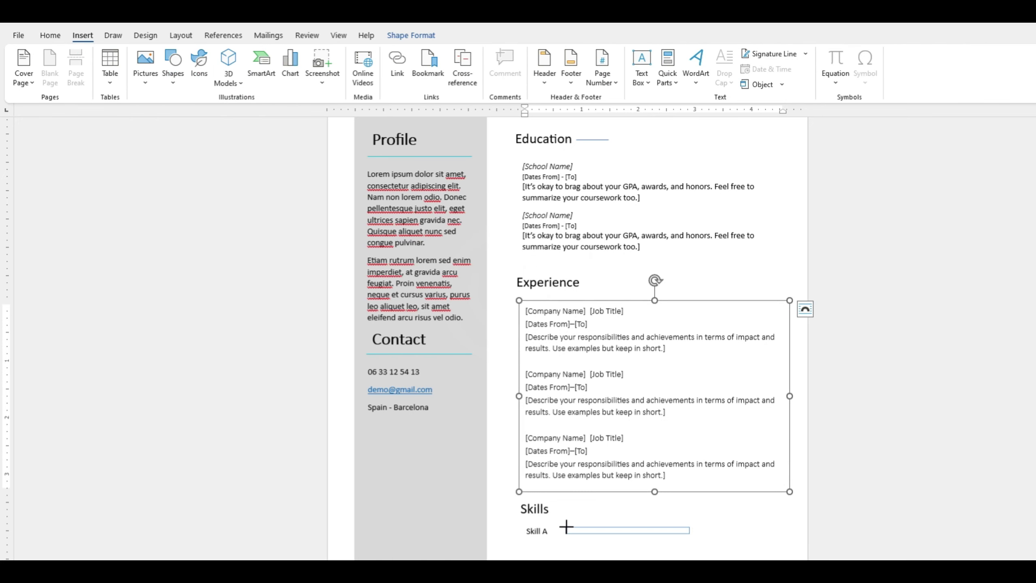
pyautogui.moveTo(566, 527); pyautogui.dragTo(653, 531)
pyautogui.click(751, 502)
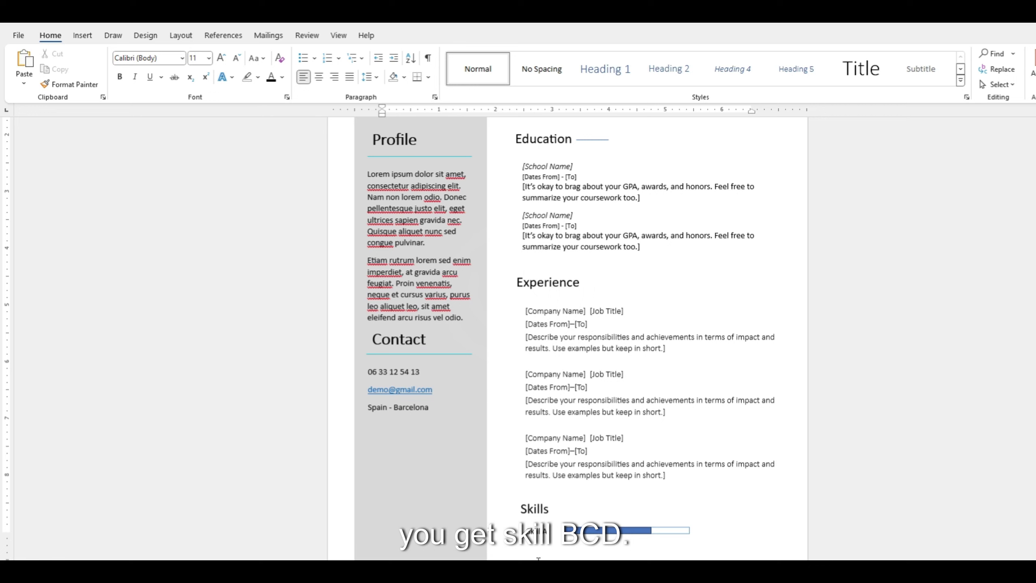
# Duplicate the Contact heading below Spain - Barcelona and rename it 'Hobbies'.
pyautogui.click(402, 342)
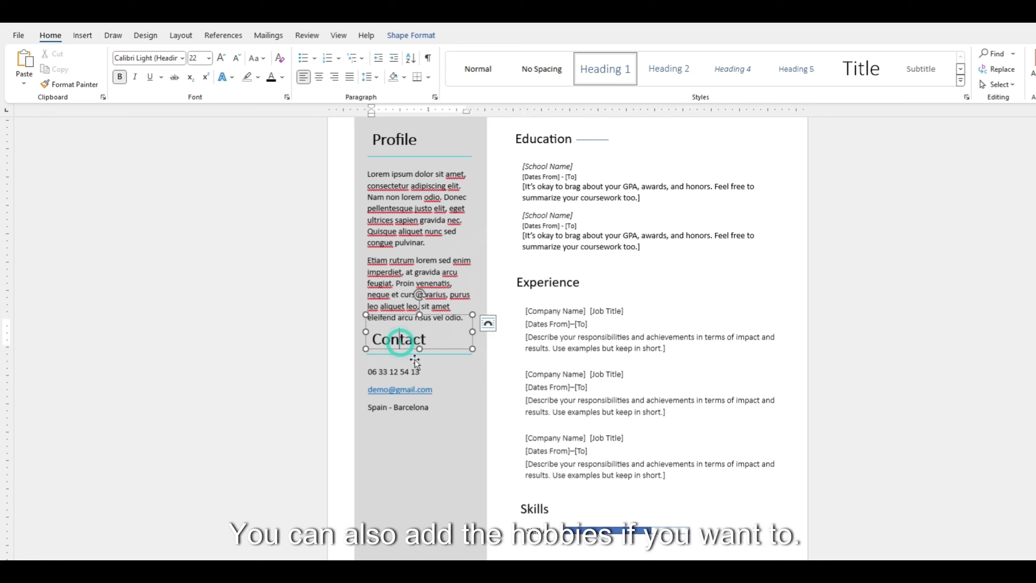
pyautogui.hotkey('ctrl', 'c')
pyautogui.hotkey('ctrl', 'v')
pyautogui.moveTo(453, 358); pyautogui.dragTo(453, 451)
pyautogui.doubleClick(413, 442)
pyautogui.press('BackSpace')
pyautogui.write('Hobbies')
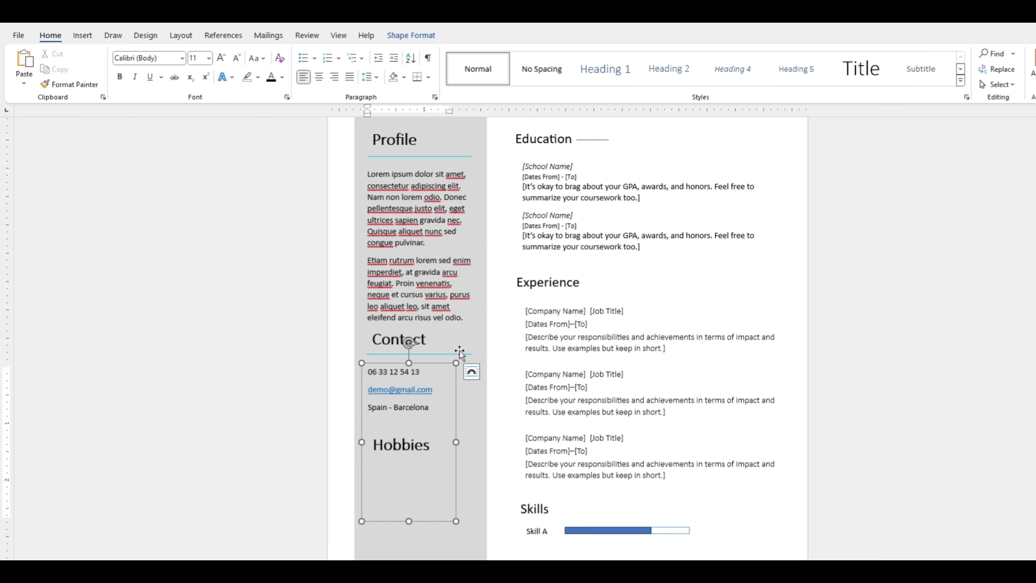
# Copy the Profile text box under the Hobbies heading and start typing 'Hob' into it.
pyautogui.click(463, 326)
pyautogui.hotkey('ctrl', 'c')
pyautogui.hotkey('ctrl', 'v')
pyautogui.moveTo(449, 145); pyautogui.dragTo(448, 455)
pyautogui.write('Hob')
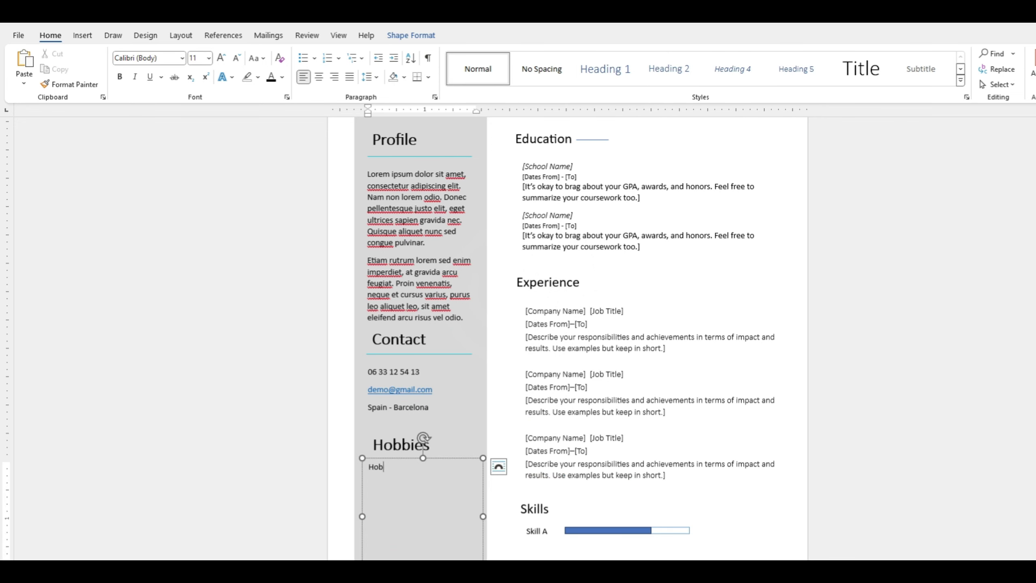
pyautogui.click(837, 451)
pyautogui.scroll(5, 697, 457)
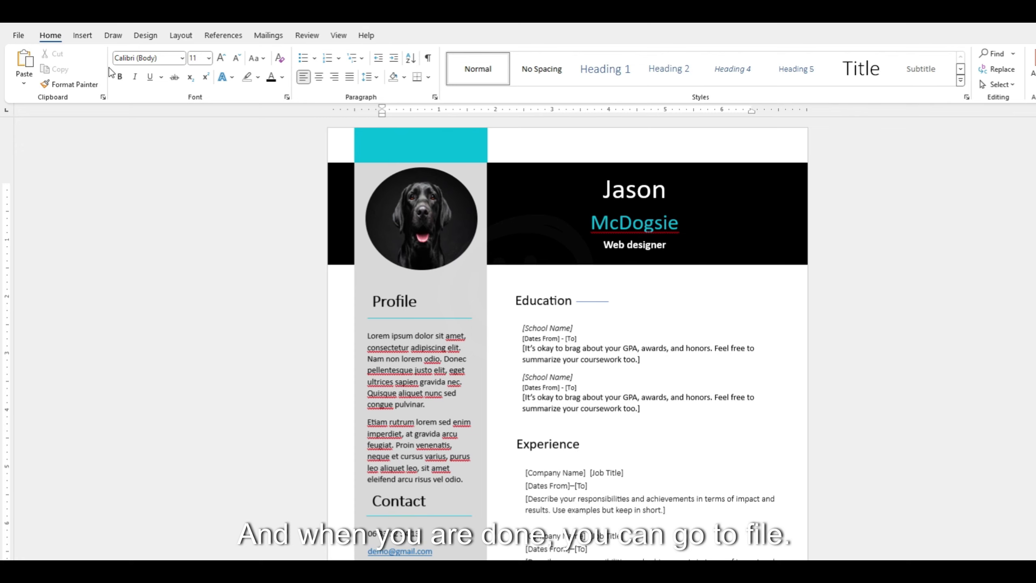
# Save the CV as Doc3.pdf in the Documenten folder with PDF file type.
pyautogui.click(23, 36)
pyautogui.click(46, 217)
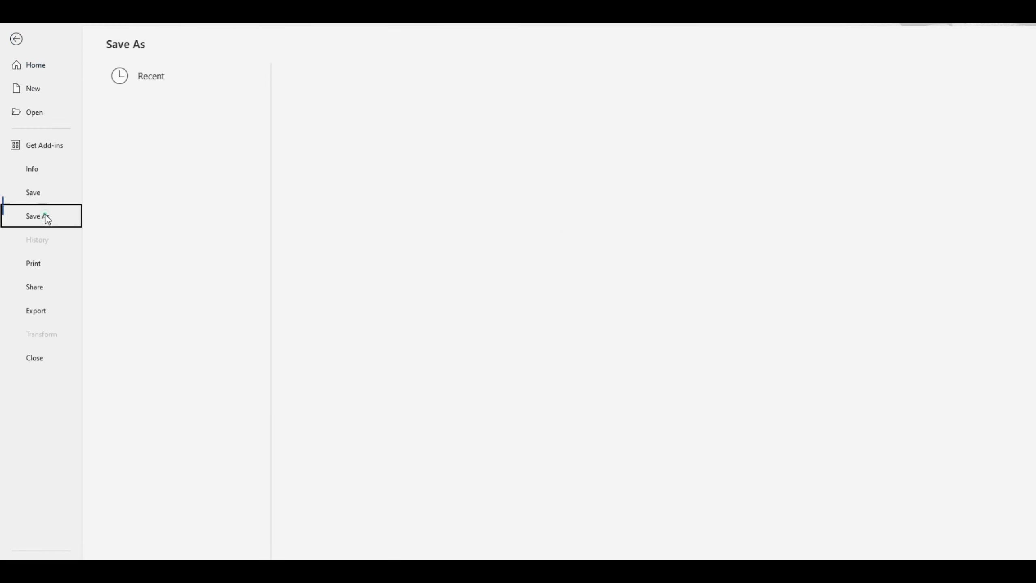
pyautogui.click(372, 136)
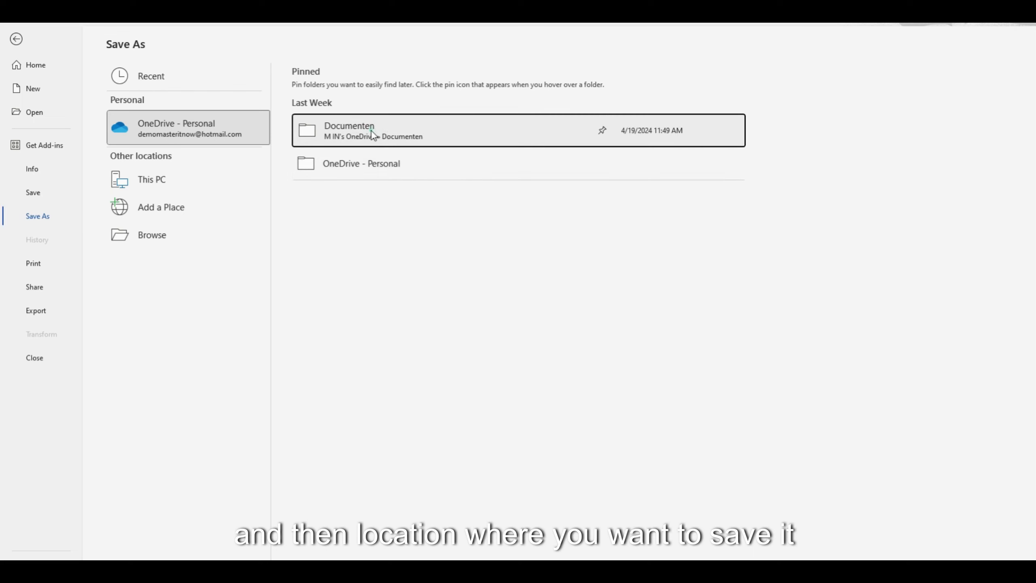
pyautogui.click(369, 130)
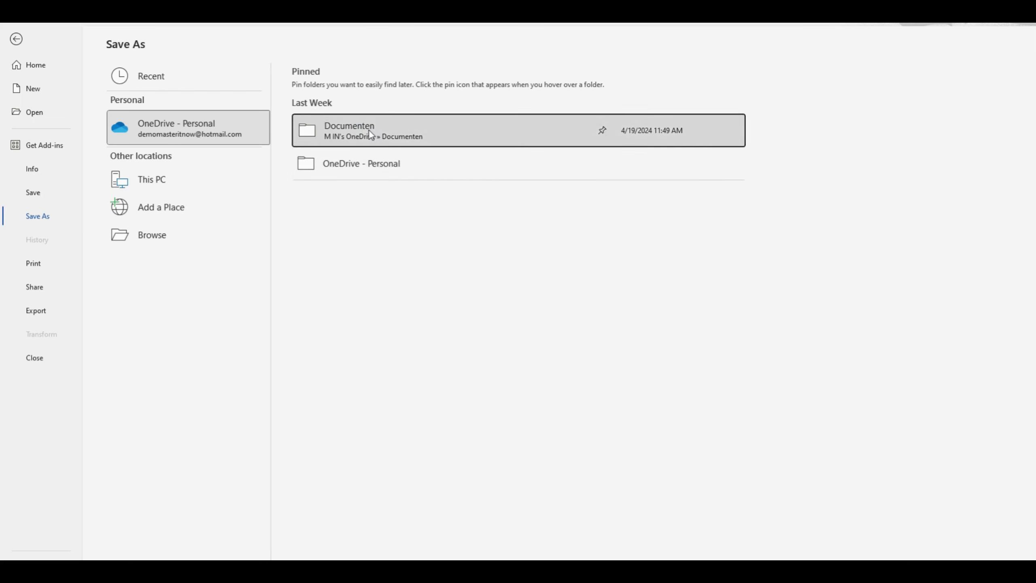
pyautogui.click(228, 251)
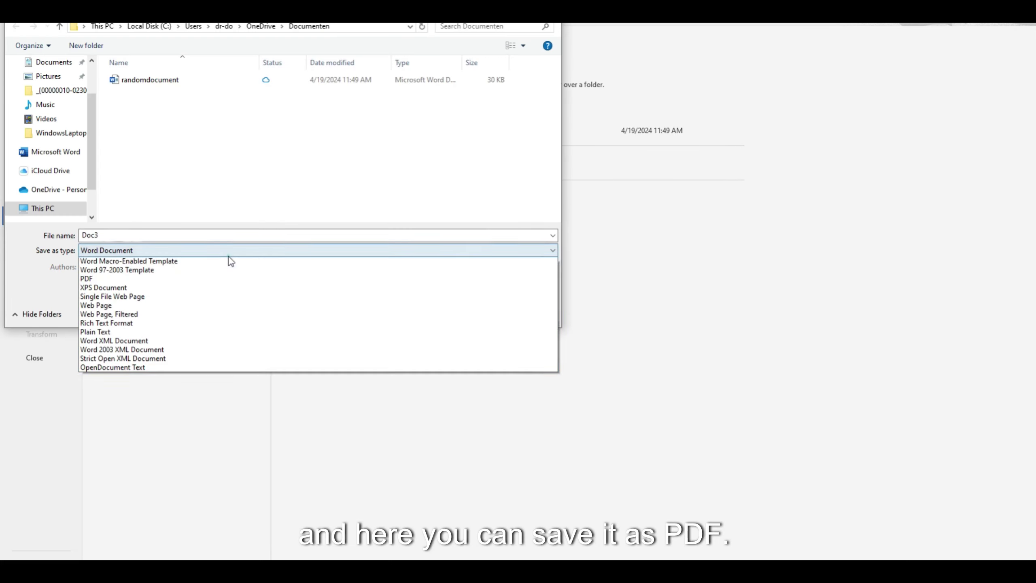
pyautogui.click(100, 320)
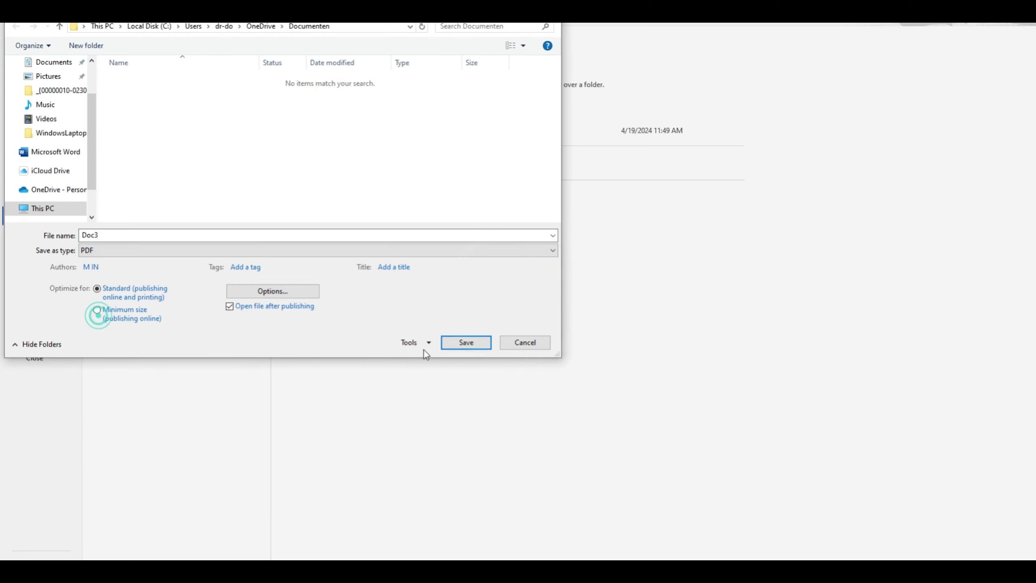
pyautogui.click(459, 341)
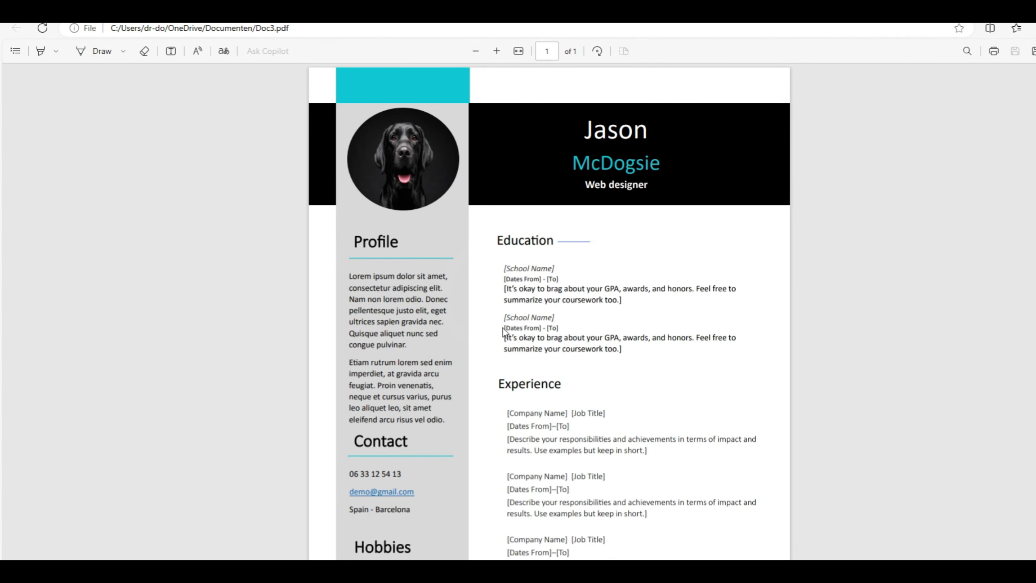
# Scroll Doc3.pdf in Edge down to Hobbies and Skills, then back to the top.
pyautogui.scroll(-2, 679, 302)
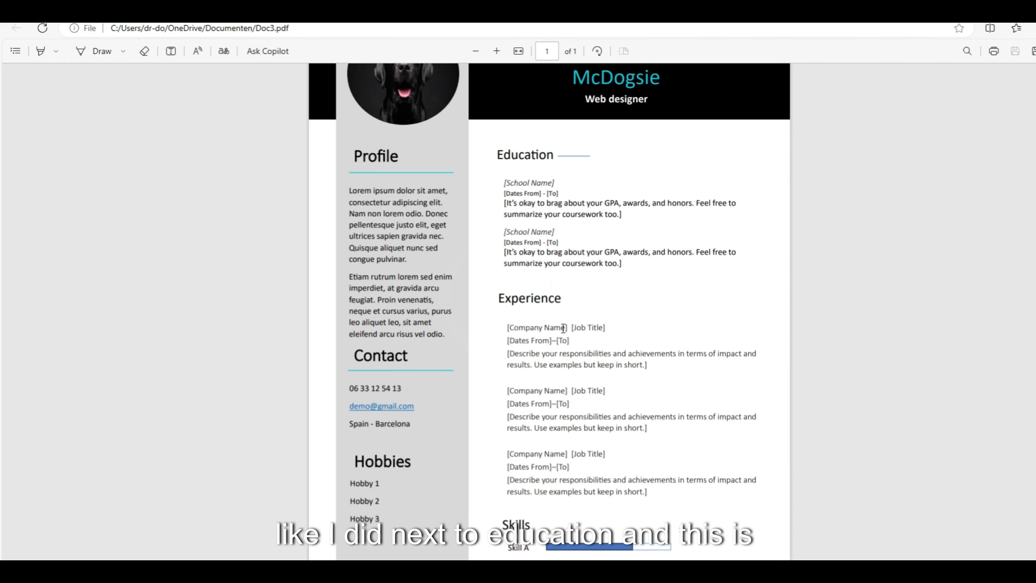
pyautogui.scroll(2, 563, 328)
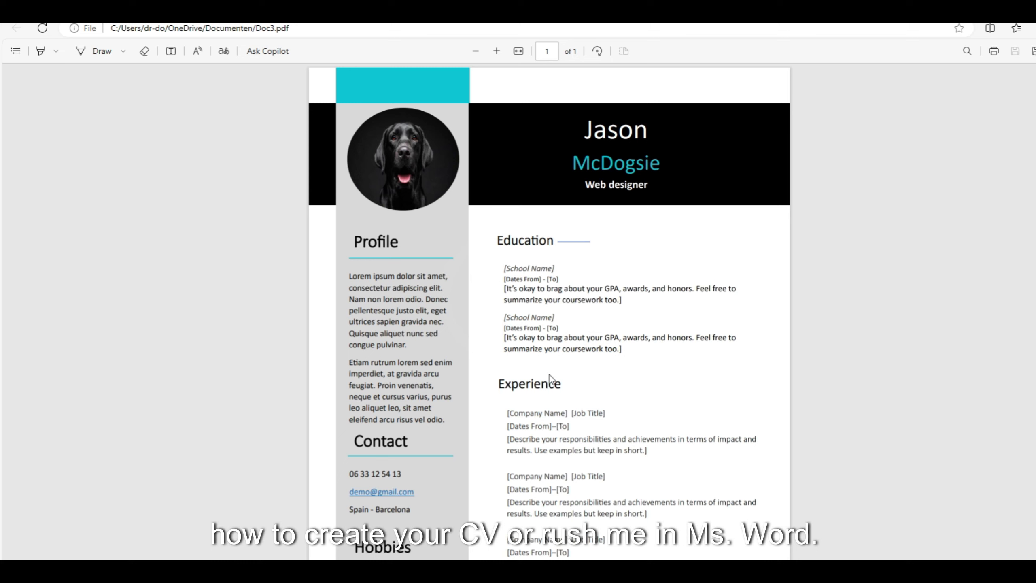